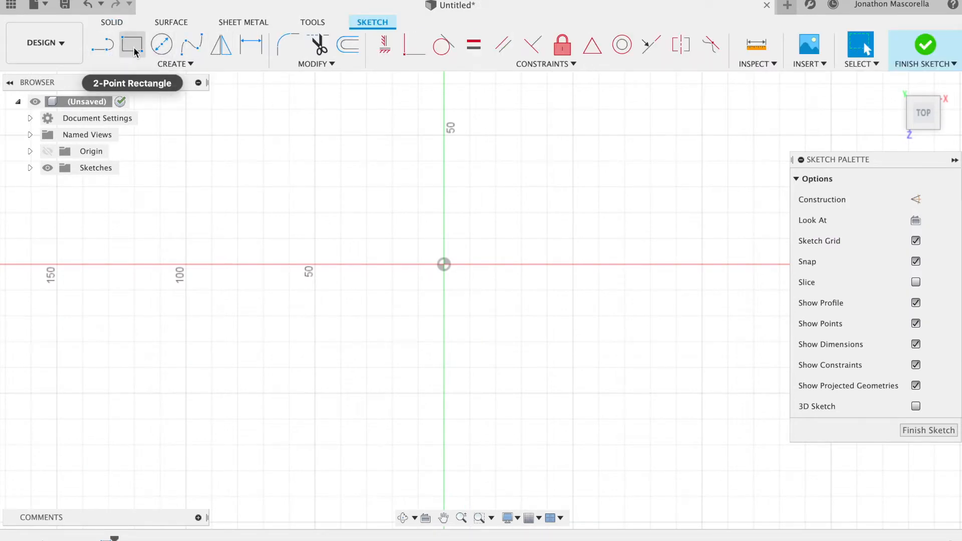
Step: Sketch a three-point fit point spline about 42 mm long, from the horizontal axis 10 mm left of the origin down to the vertical axis
click(191, 50)
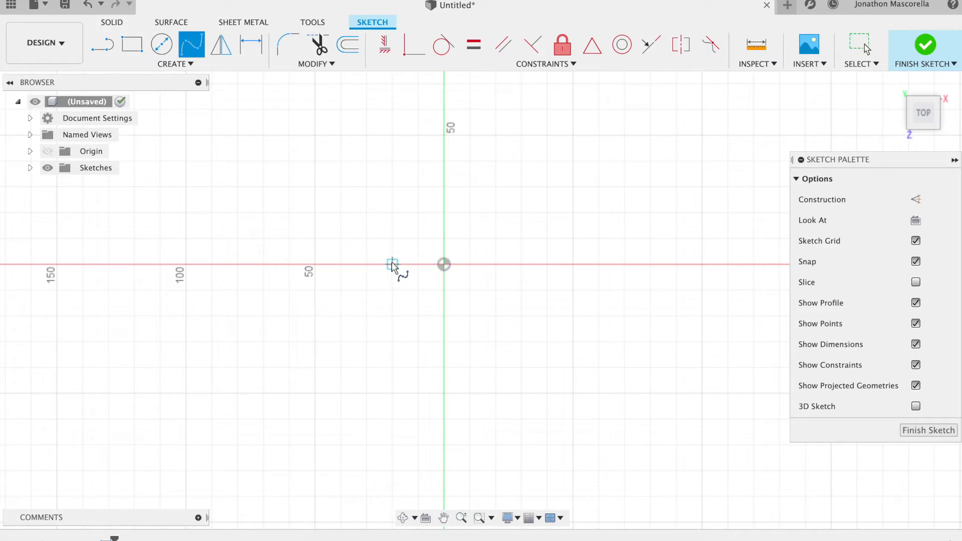
click(419, 264)
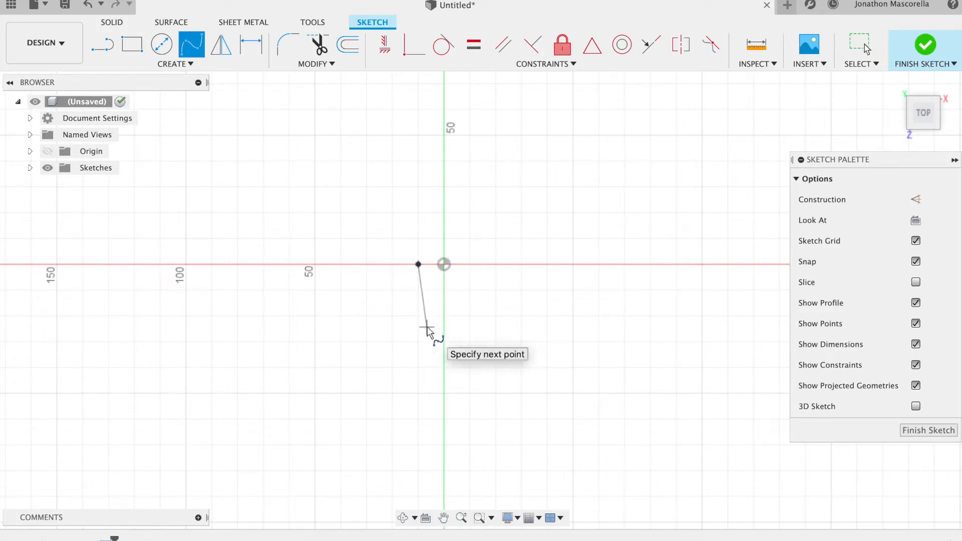
click(427, 327)
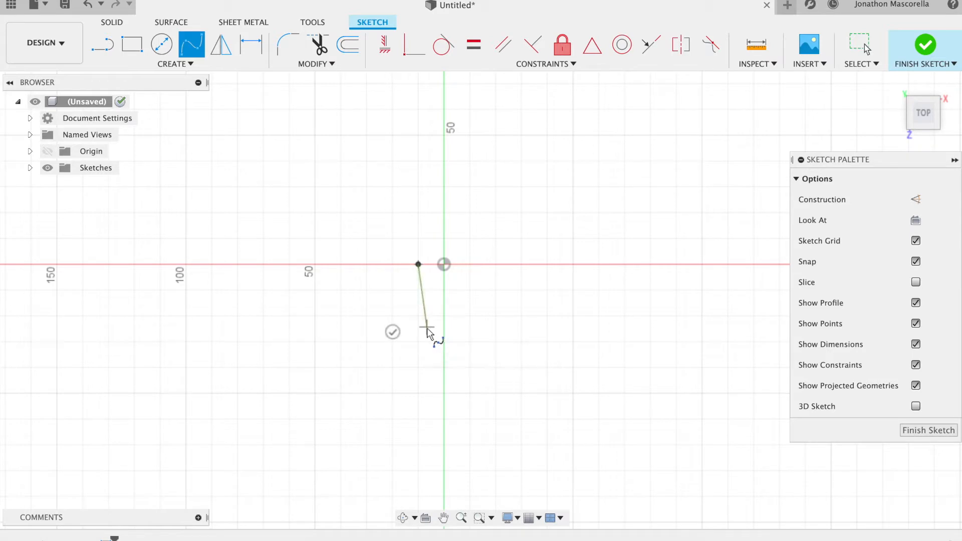
click(444, 368)
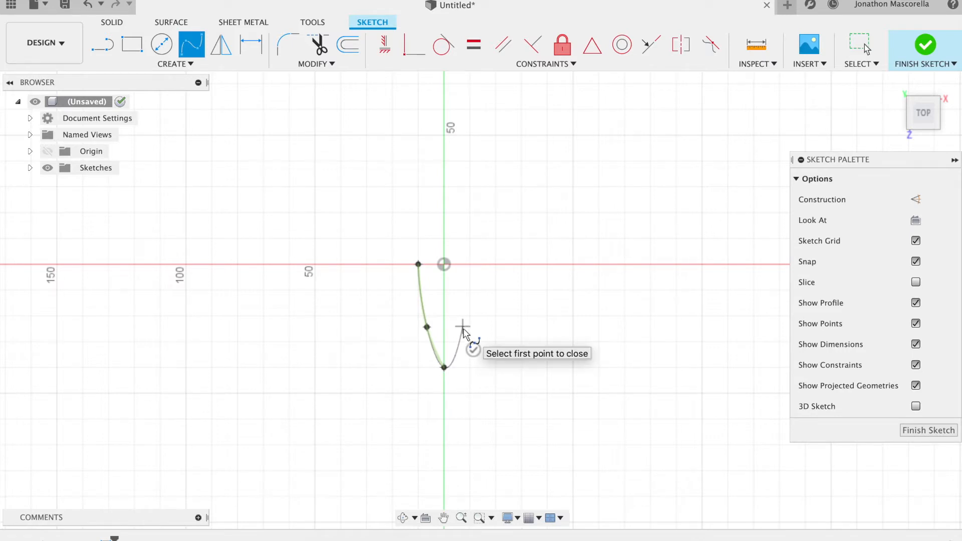
click(474, 349)
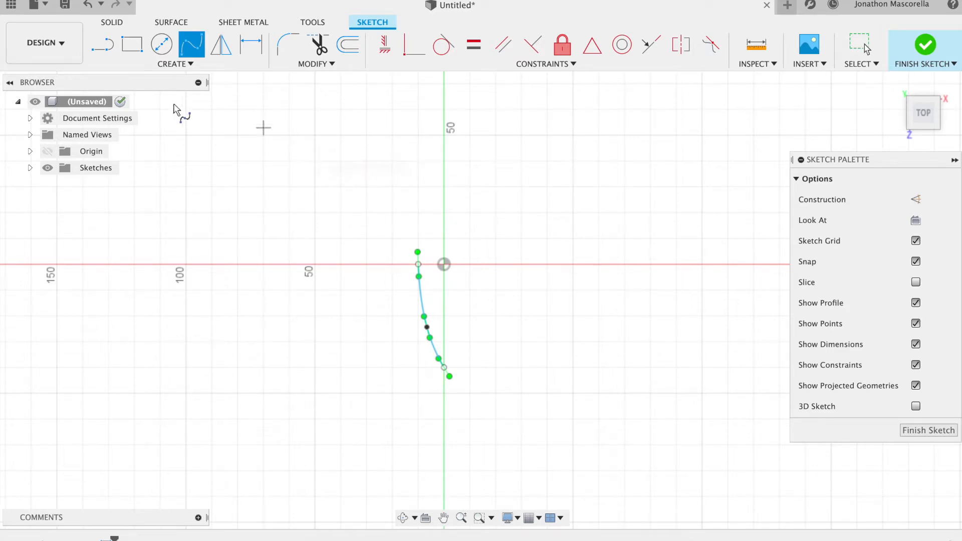
Step: Draw a vertical line about 40 mm long from the origin down to the spline's lower endpoint
click(107, 45)
click(444, 265)
double_click(445, 368)
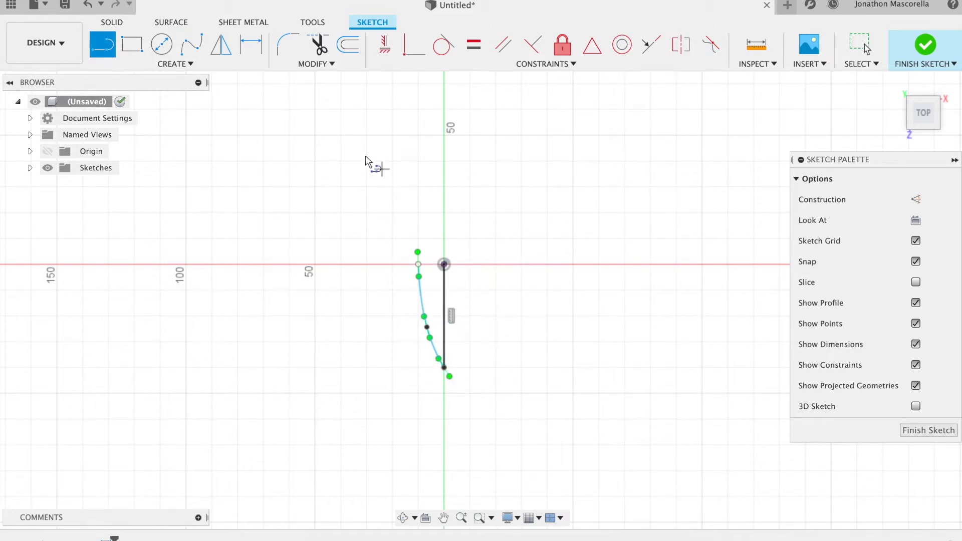
Step: Mirror the spline across the vertical centre line
click(186, 65)
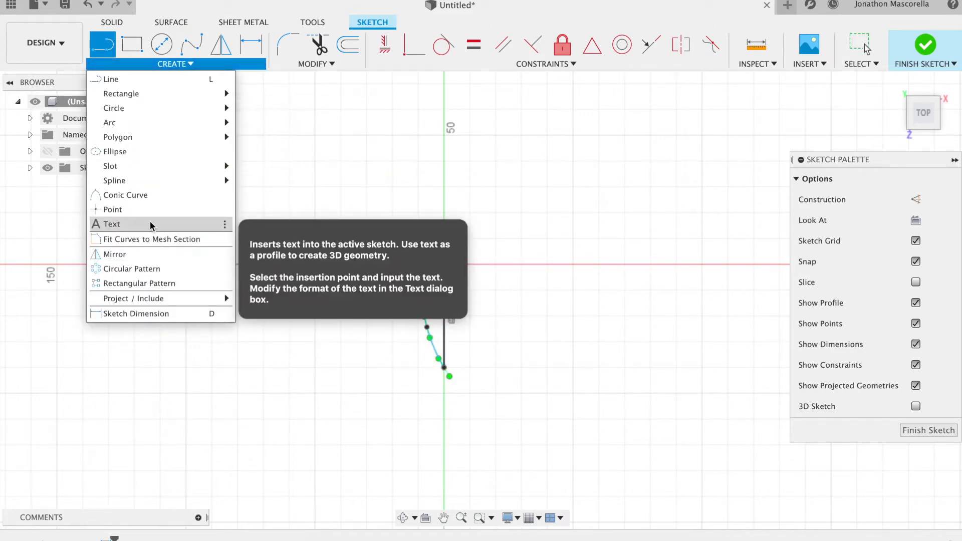
click(149, 255)
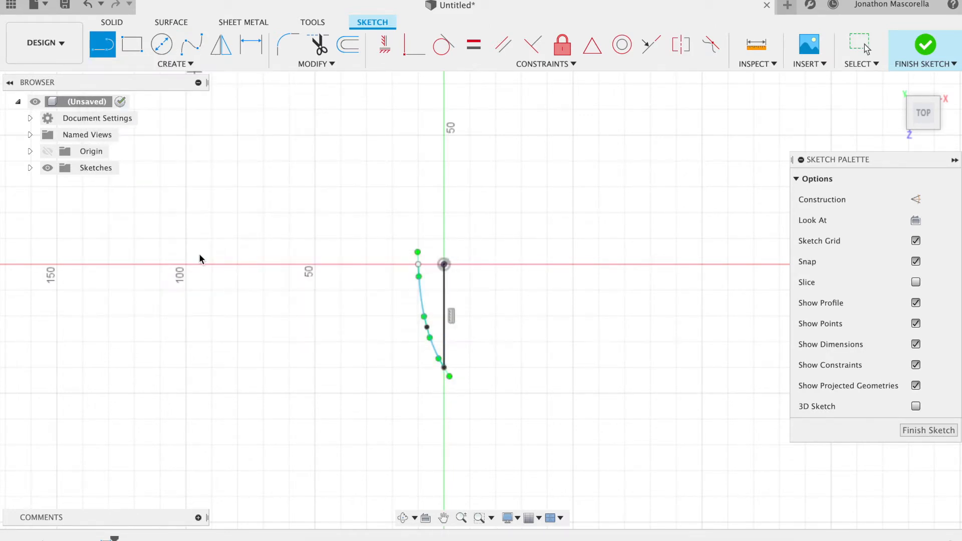
click(423, 307)
click(687, 199)
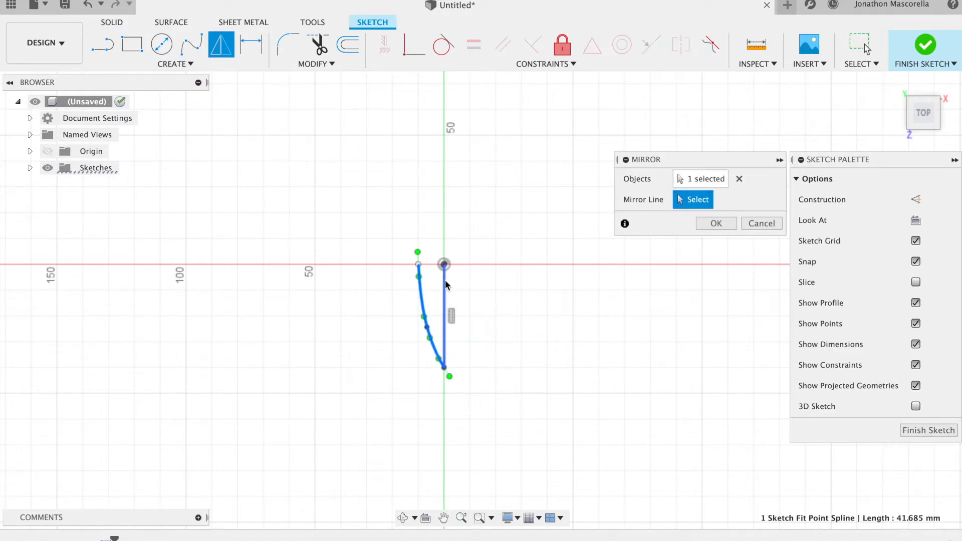
click(445, 289)
click(716, 223)
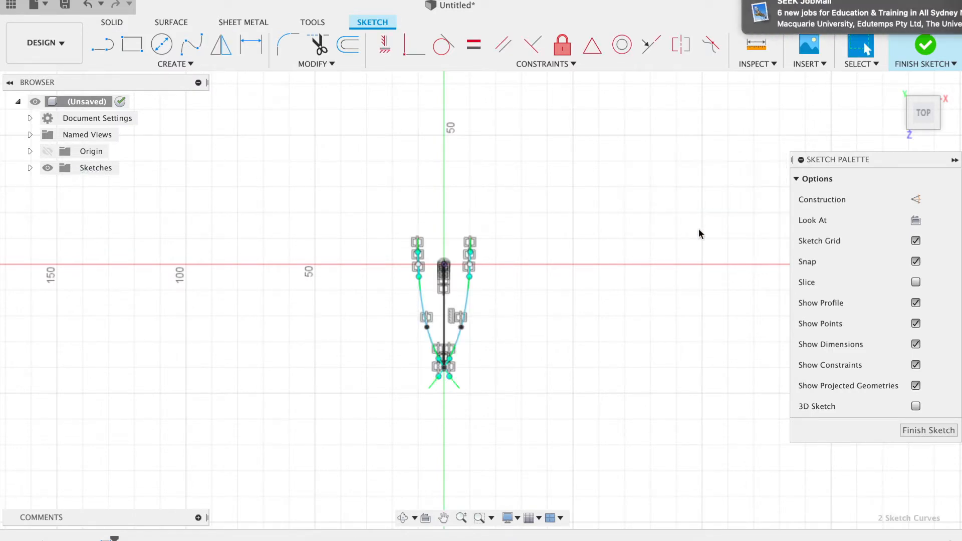
Step: Close the profile with a 20 mm horizontal line joining the upper endpoints of the two splines
click(102, 44)
click(420, 266)
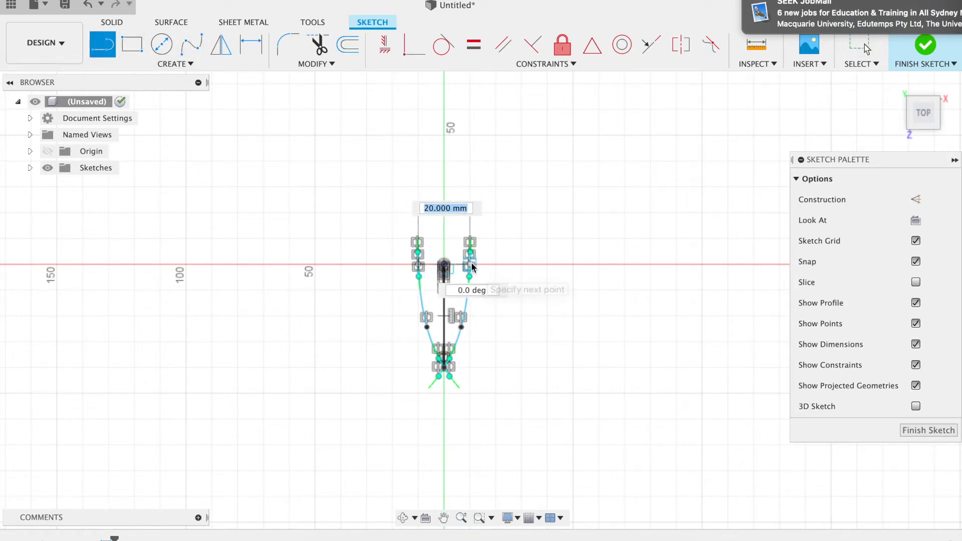
click(470, 266)
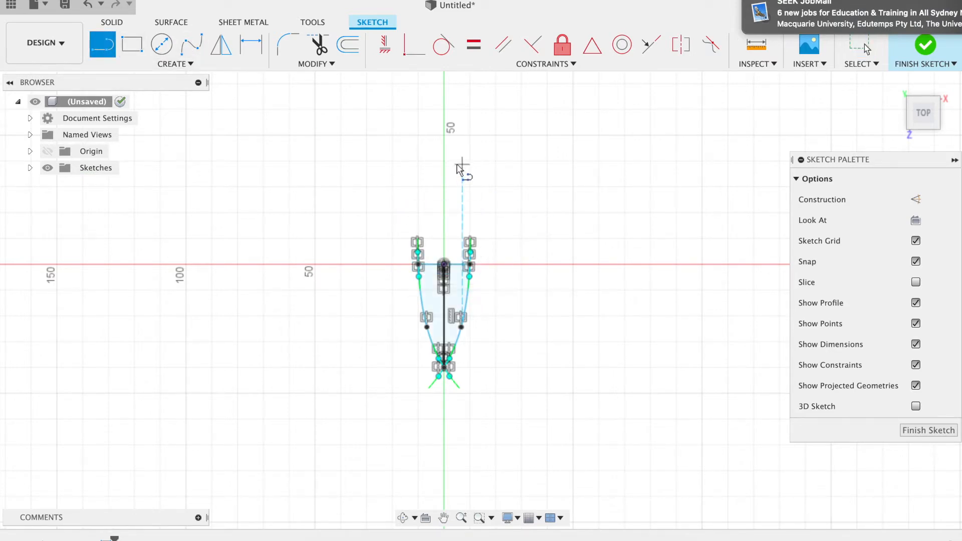
scroll(526, 251, up, 5)
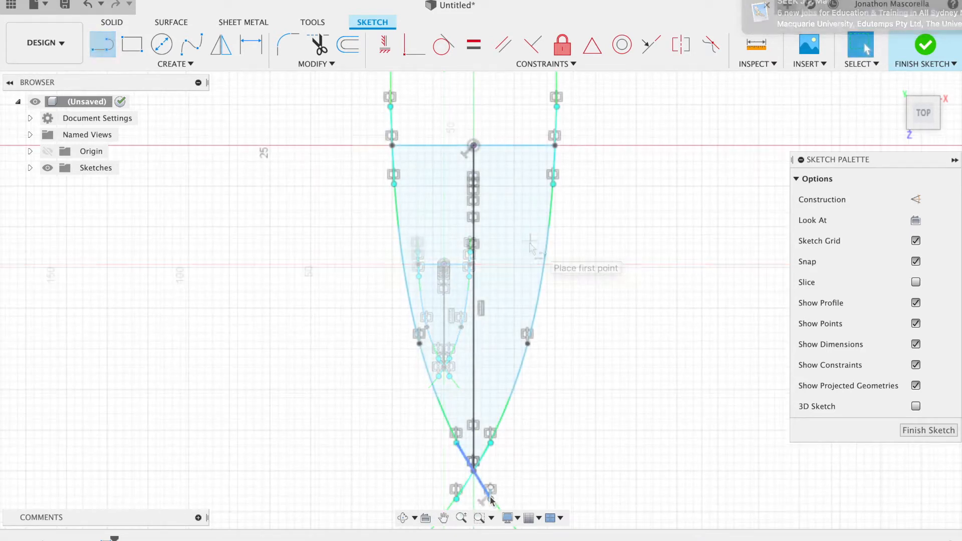
key(Escape)
Step: Round the profile's lower tip by widening its spline tangent handles and raising the tip to 37 mm below the origin, and finish the sketch
drag(493, 501, 512, 456)
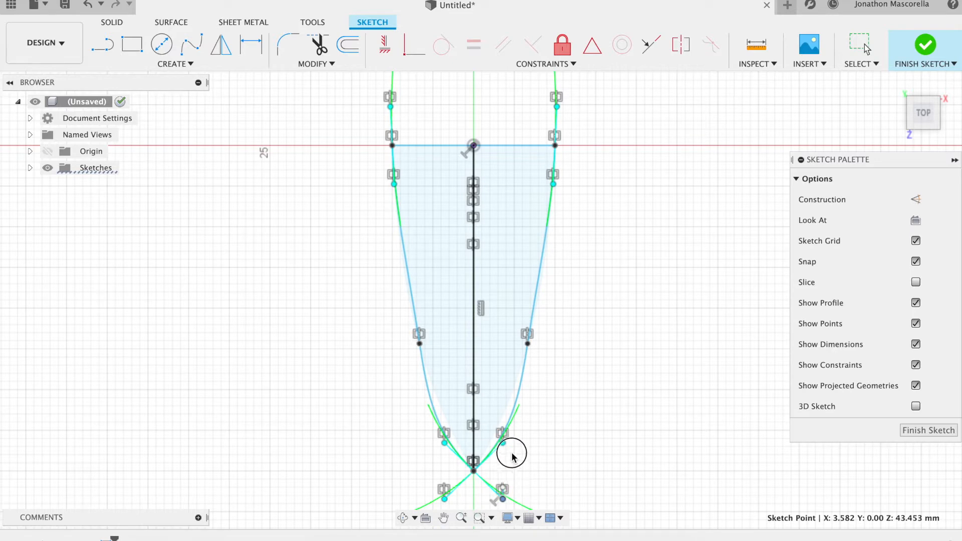
drag(473, 471, 475, 449)
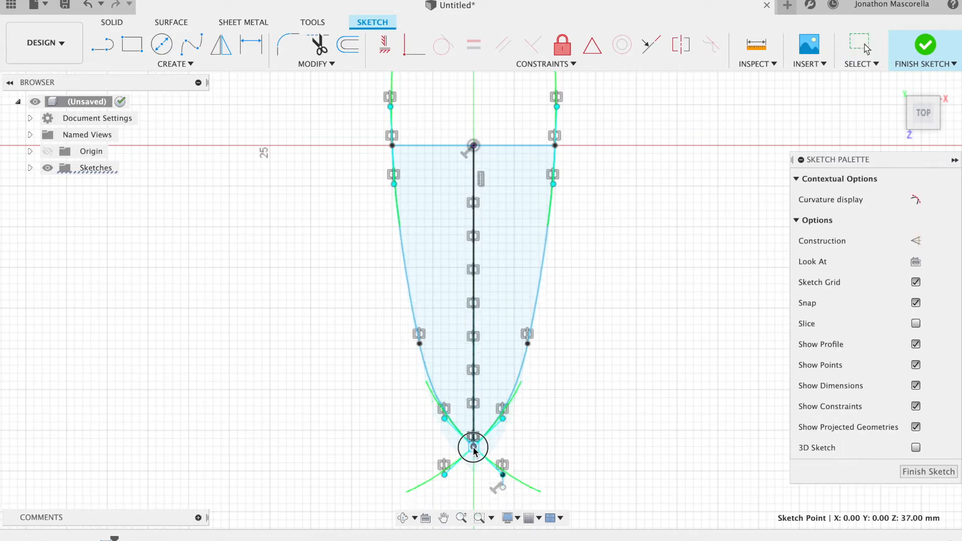
drag(505, 420, 514, 430)
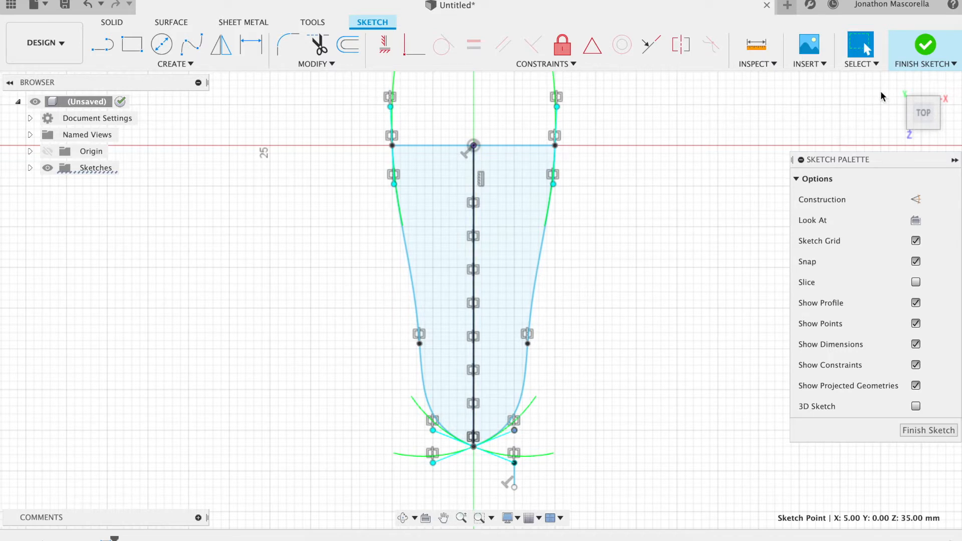
click(925, 46)
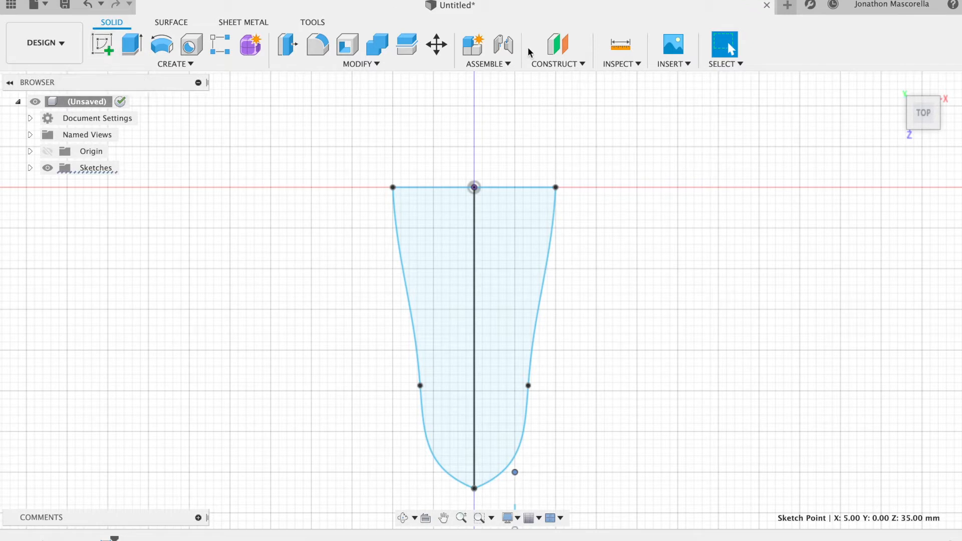
Step: Create a construction plane offset -10 mm from the XY plane, behind the profile's straight edge
click(553, 48)
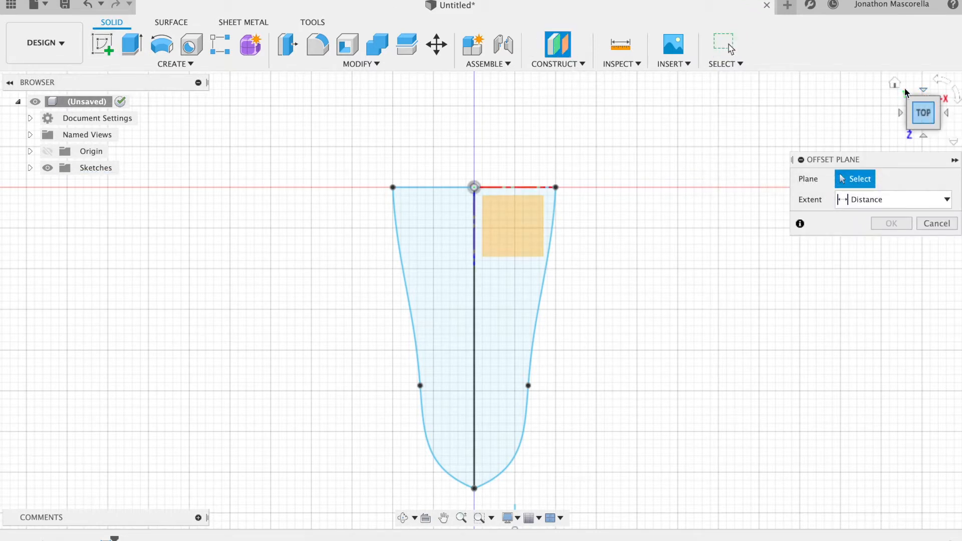
click(895, 84)
click(738, 158)
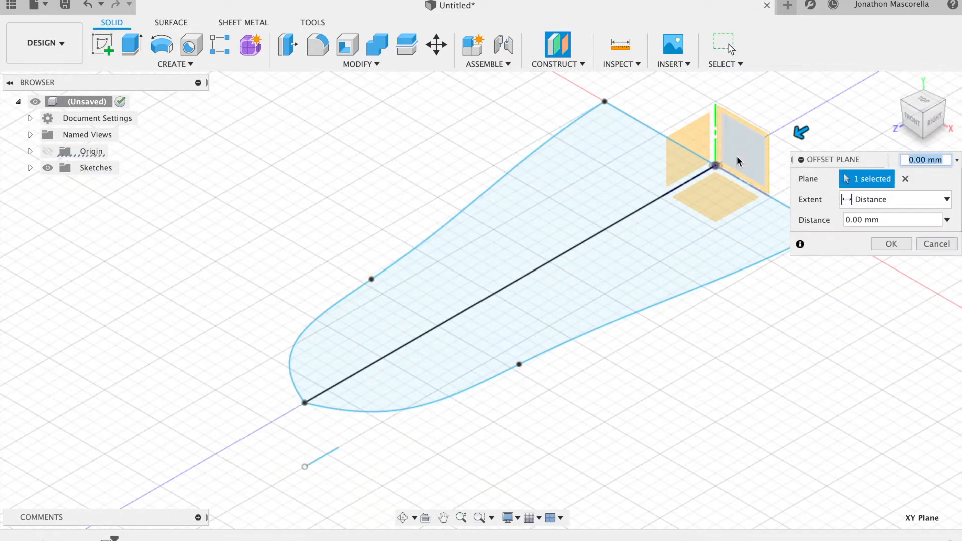
drag(640, 238, 720, 181)
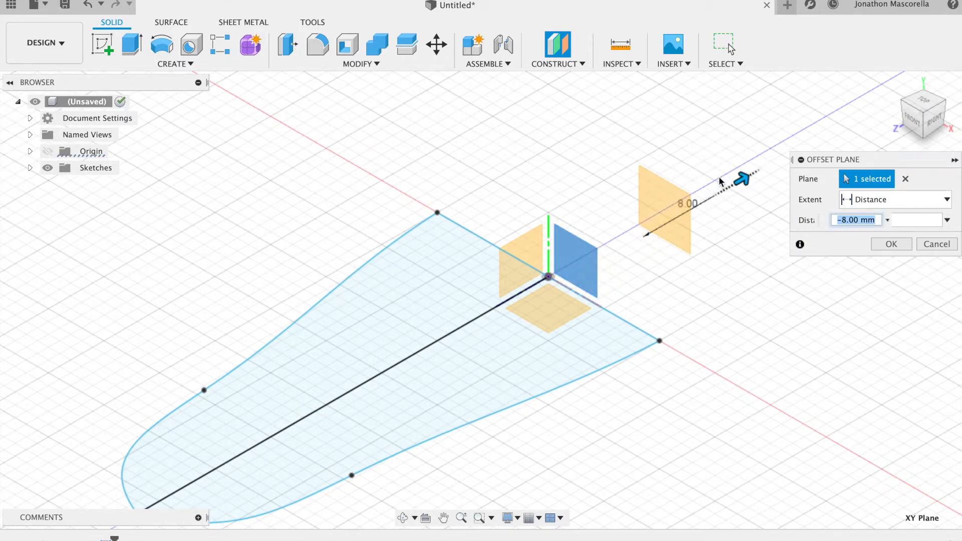
text(10)
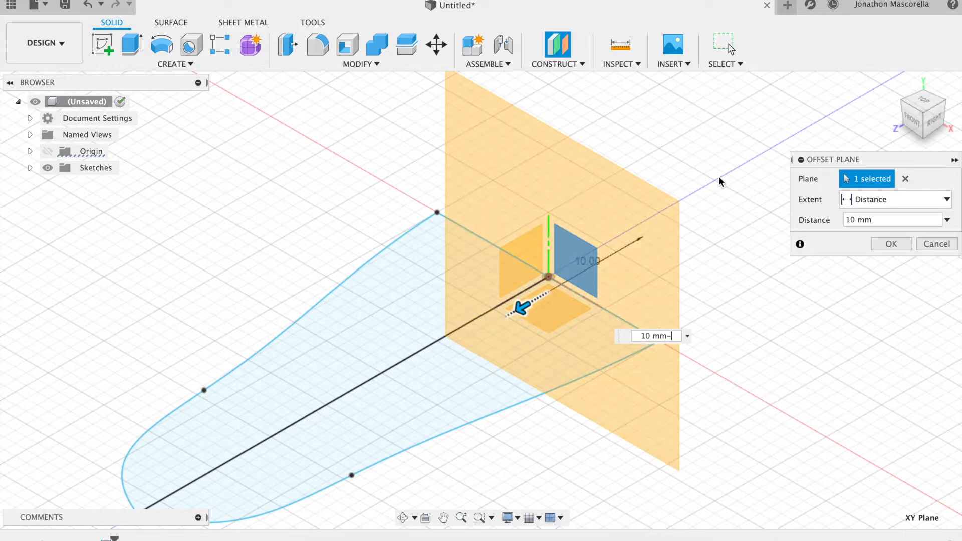
key(BackSpace)
key(Left)
key(Left)
key(Left)
key(Left)
key(Left)
key(Return)
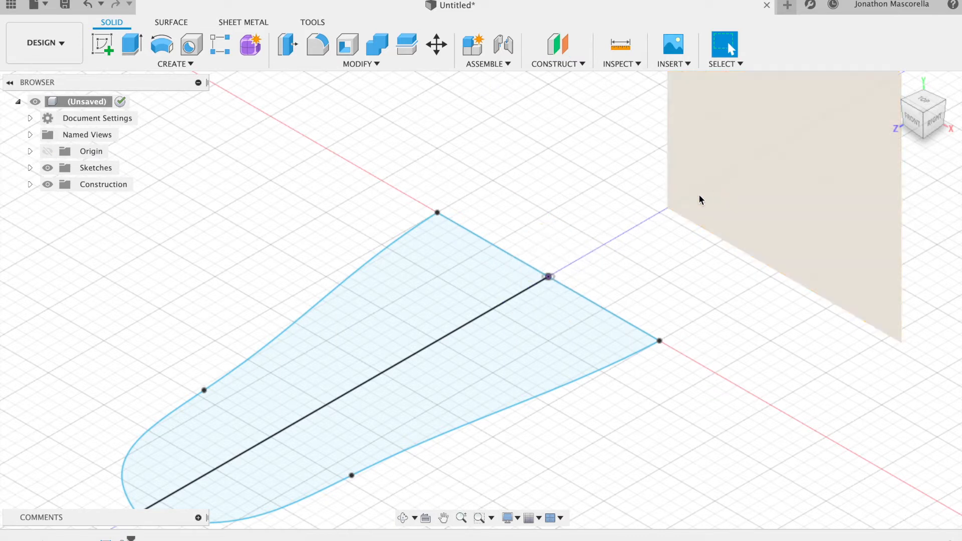
Step: Start a sketch on the offset plane and draw a two-point rectangle about 20 mm wide and 15 mm high, based on the profile's straight edge
click(102, 46)
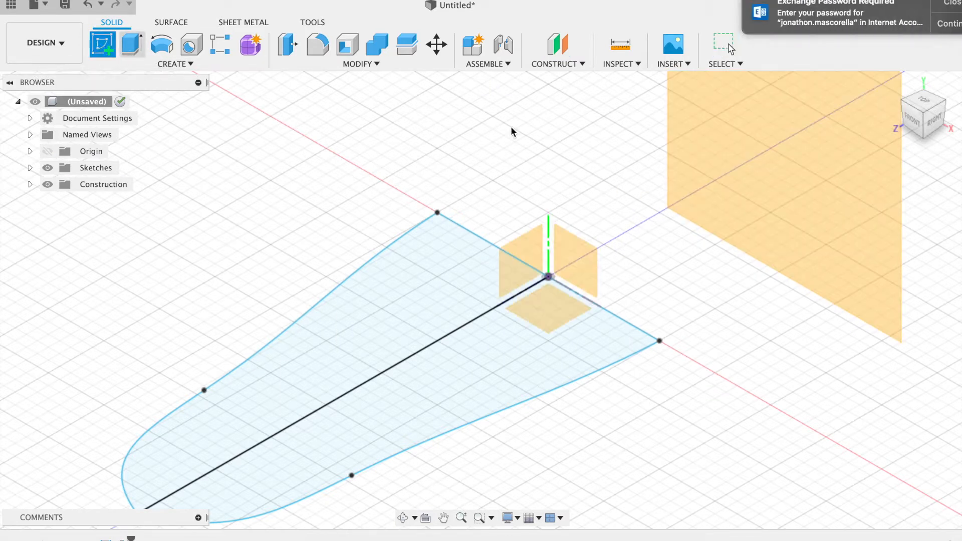
click(736, 165)
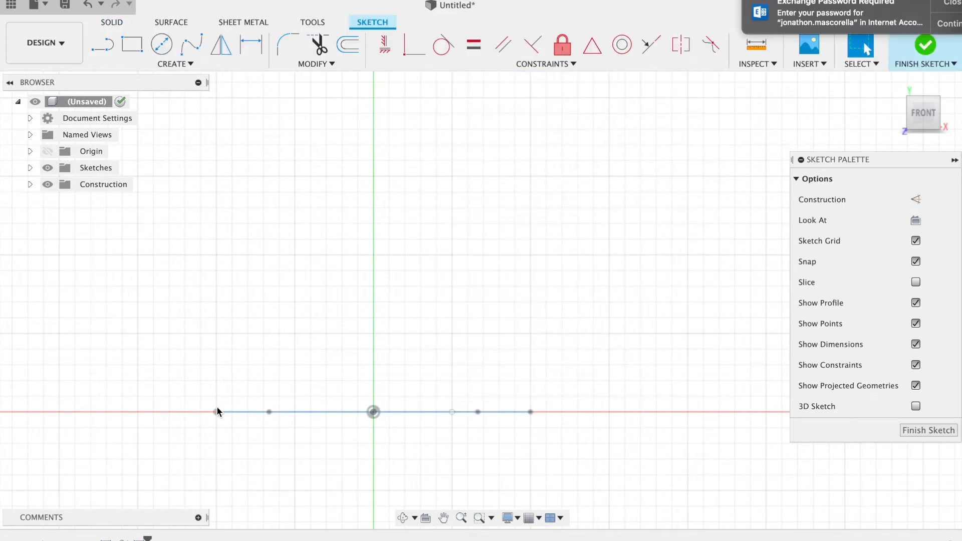
click(132, 44)
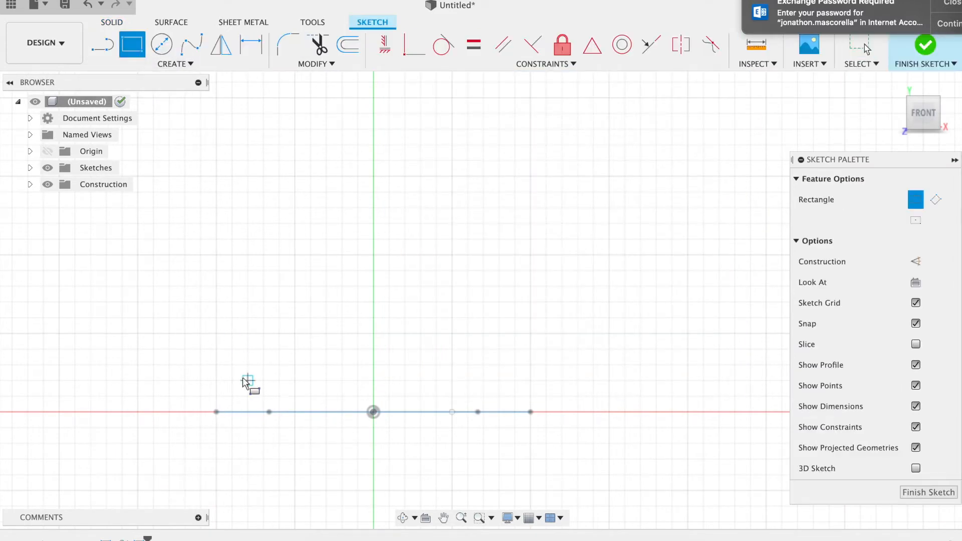
click(216, 412)
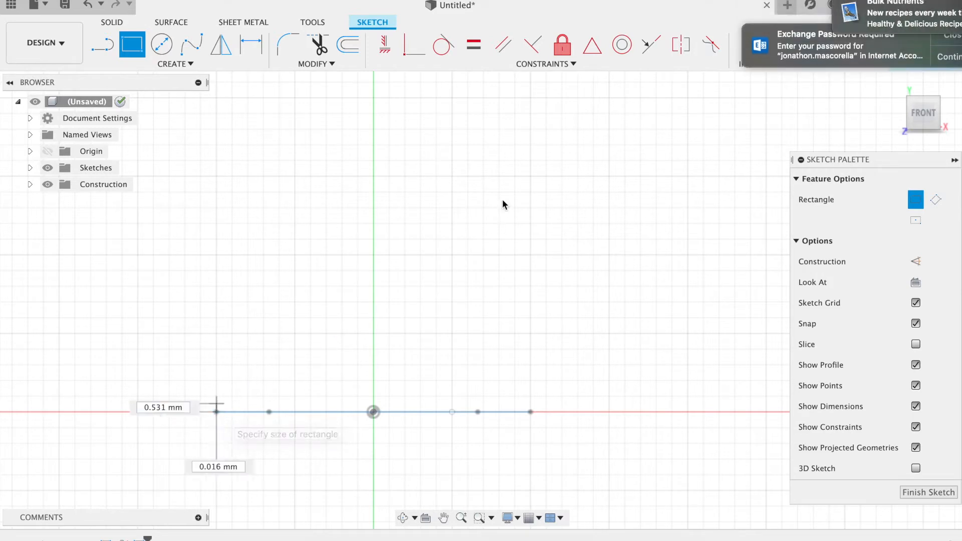
click(531, 177)
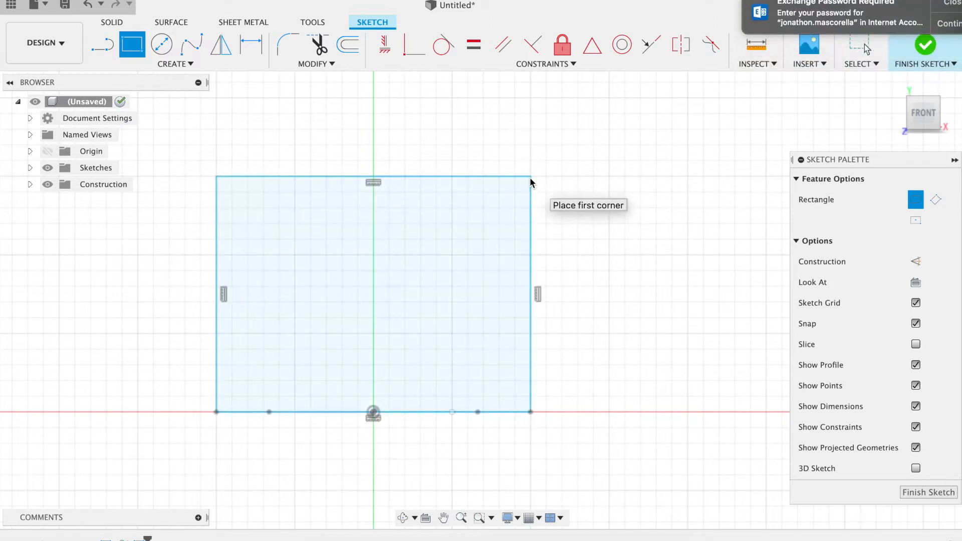
click(161, 47)
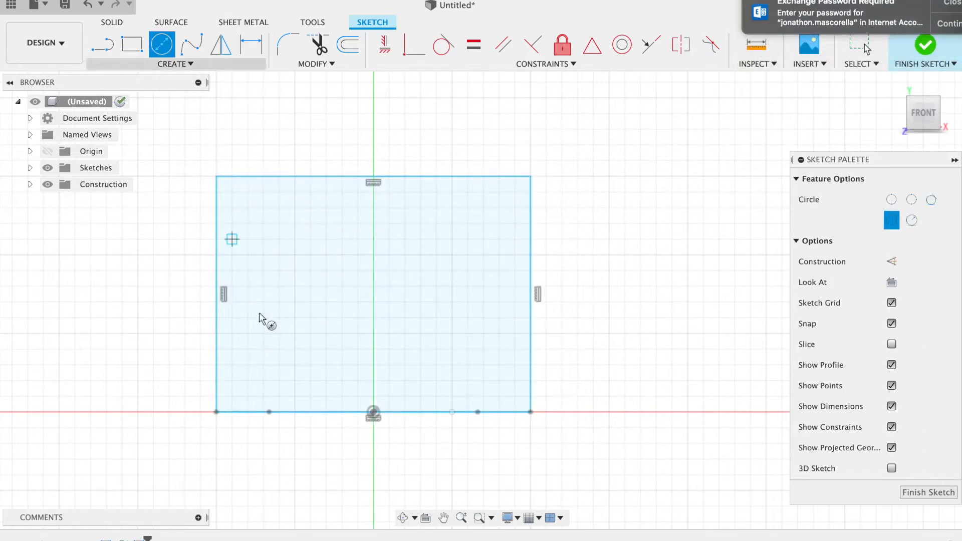
click(171, 64)
mouse_move(171, 114)
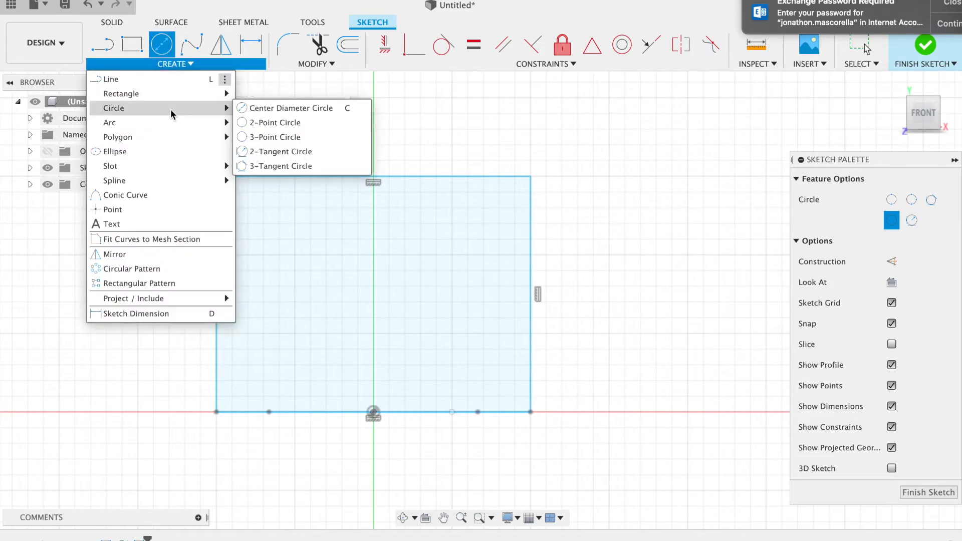
click(261, 123)
click(216, 412)
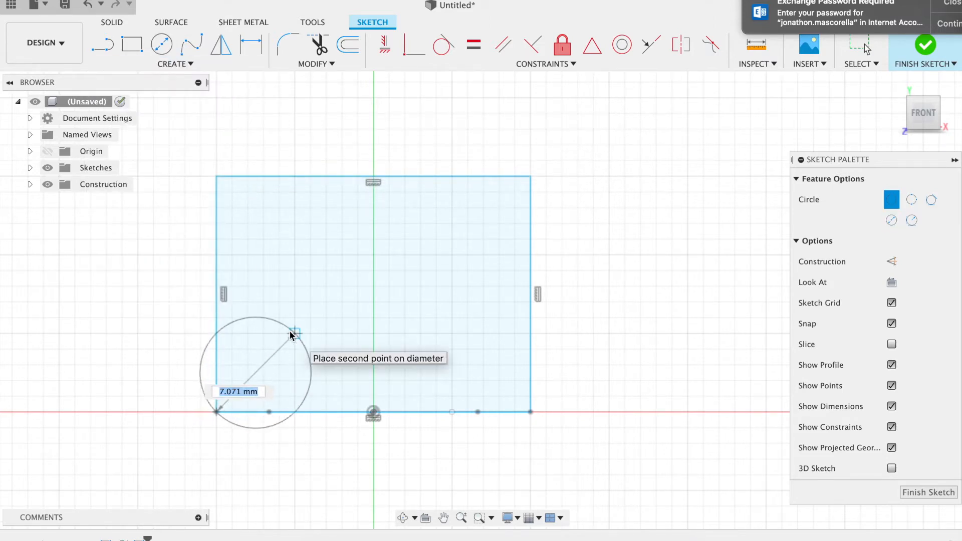
key(Escape)
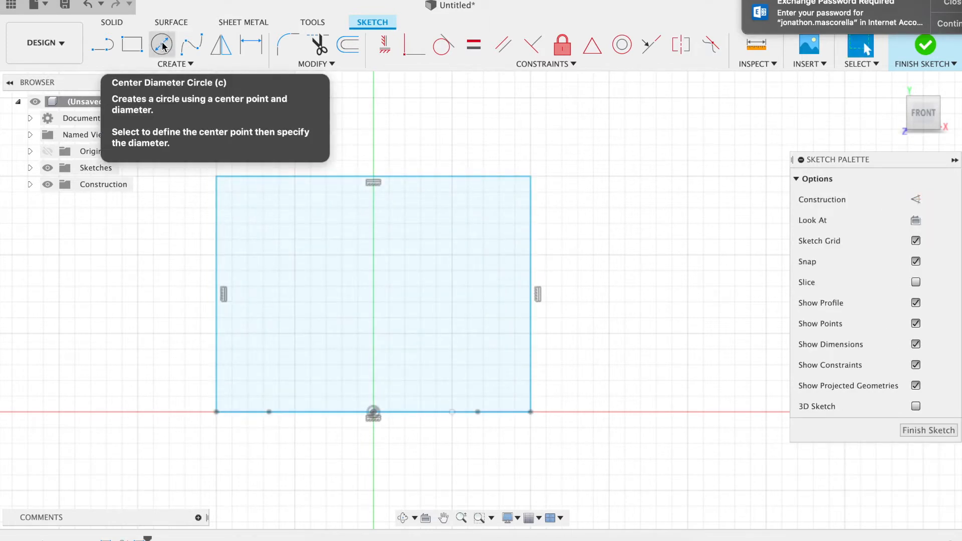
Step: Draw two center-diameter circles about 6 mm in diameter inside the rectangle's lower corners, touching its side and bottom edges
click(175, 62)
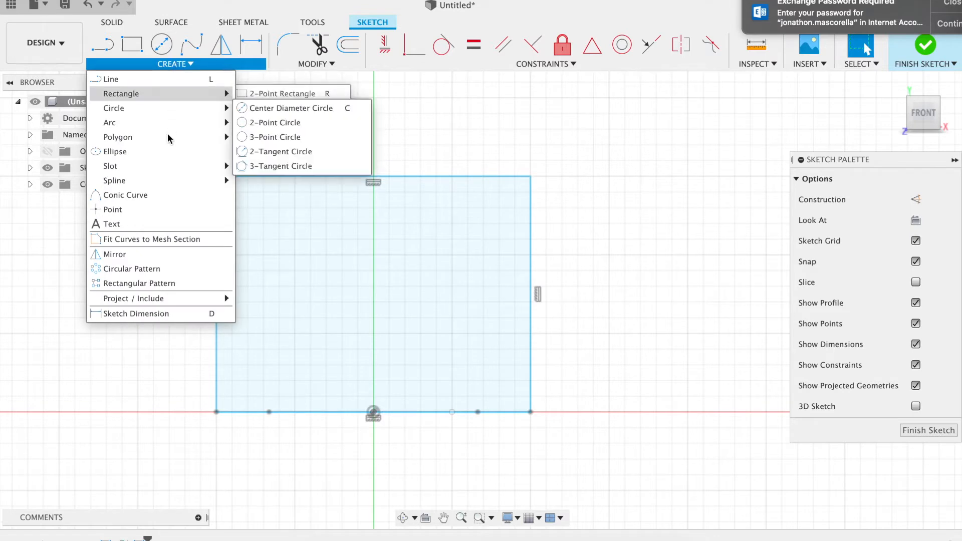
mouse_move(159, 109)
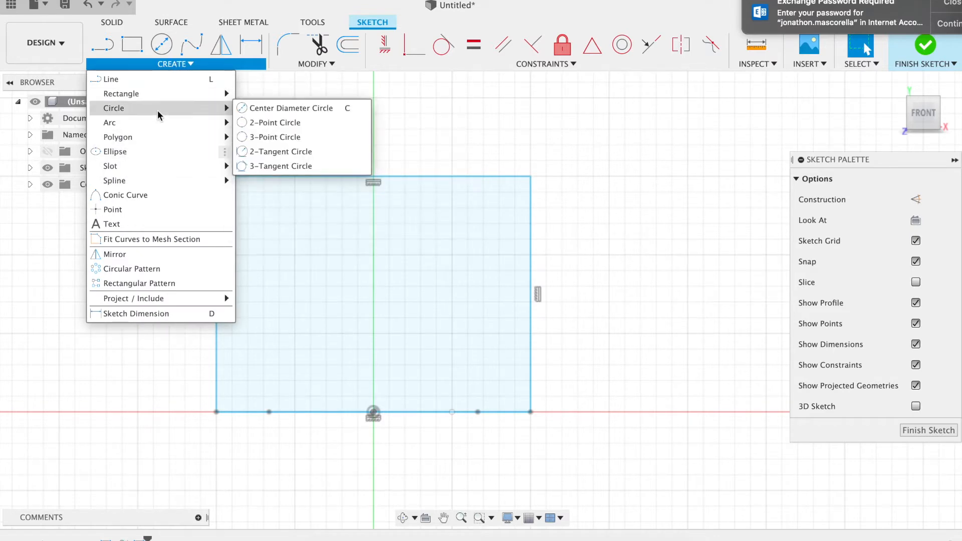
click(275, 109)
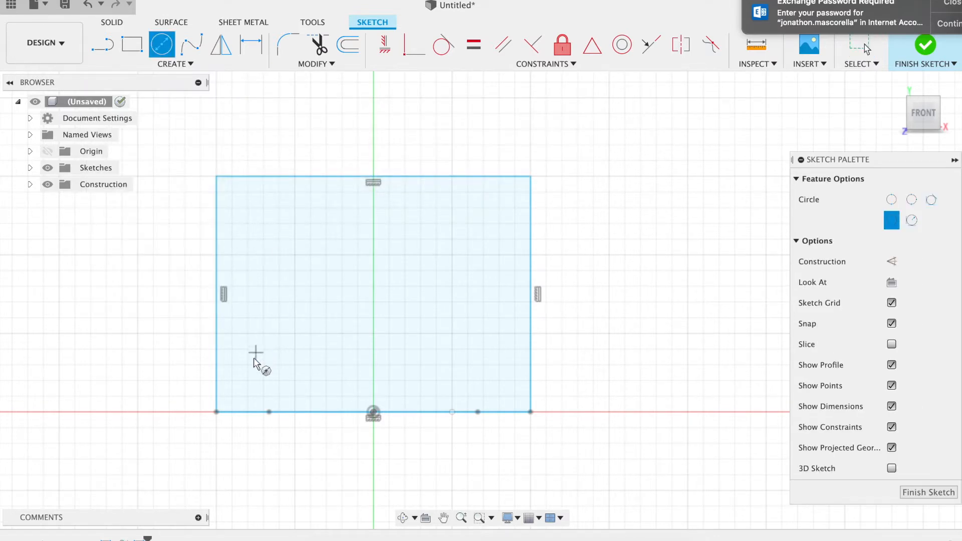
click(263, 364)
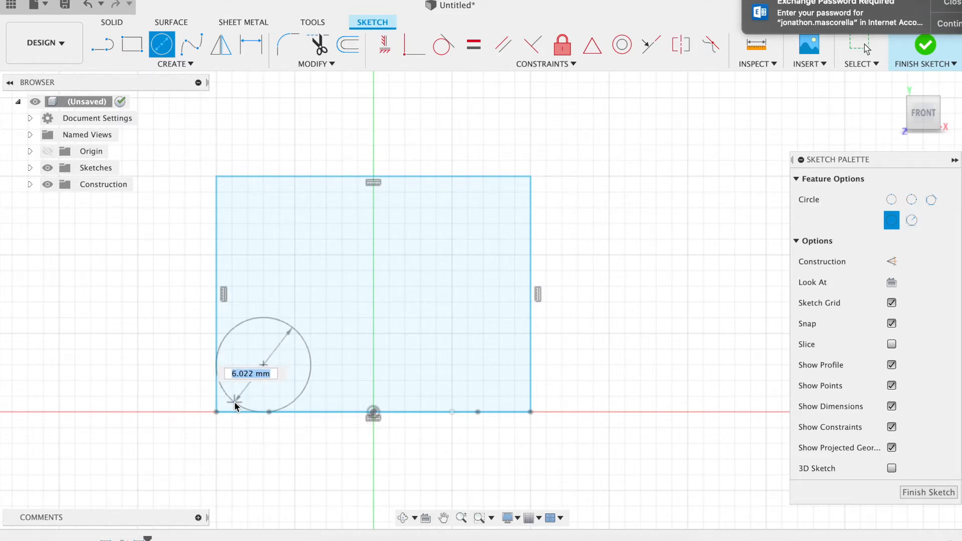
click(235, 402)
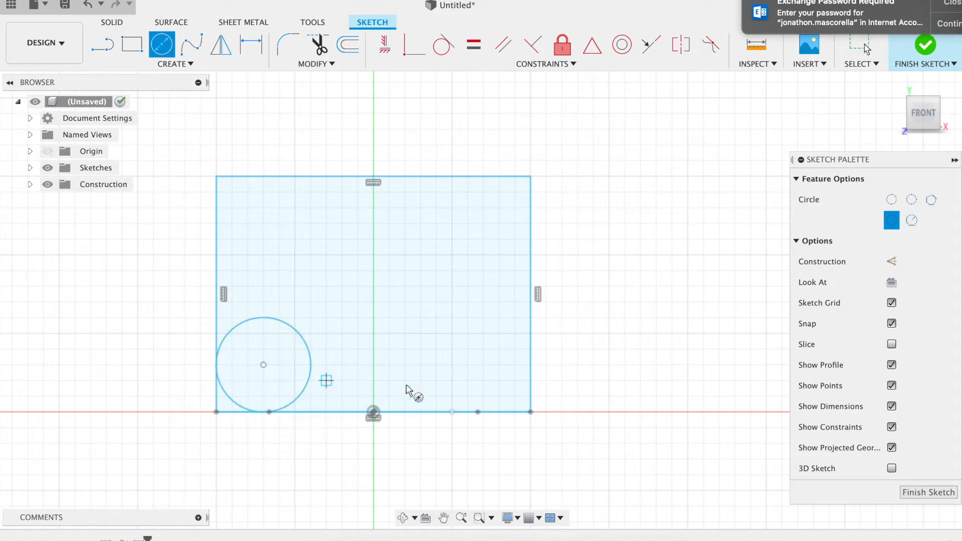
click(484, 365)
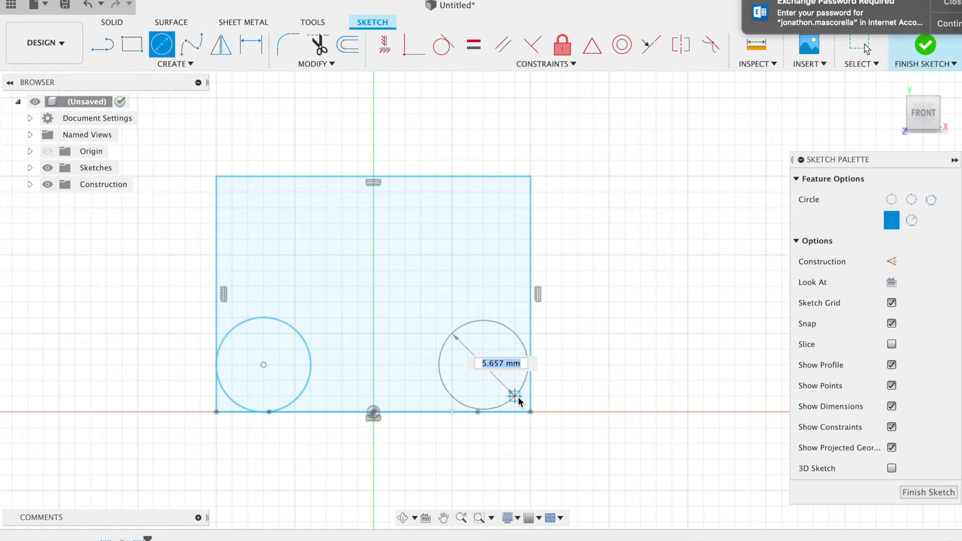
click(484, 411)
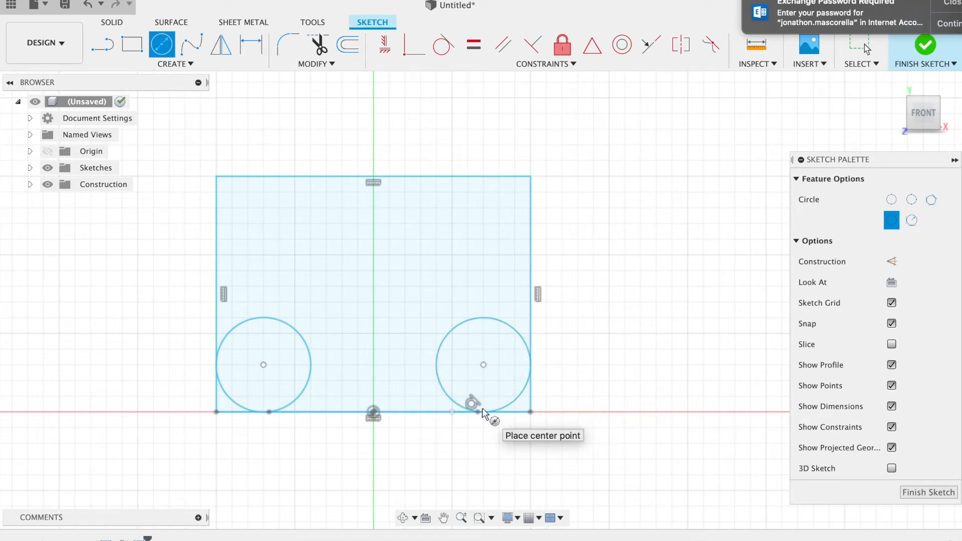
Step: Trim the rectangle's lower corner segments and the circles' inner arcs to leave two rounded corners, and finish the sketch
click(318, 44)
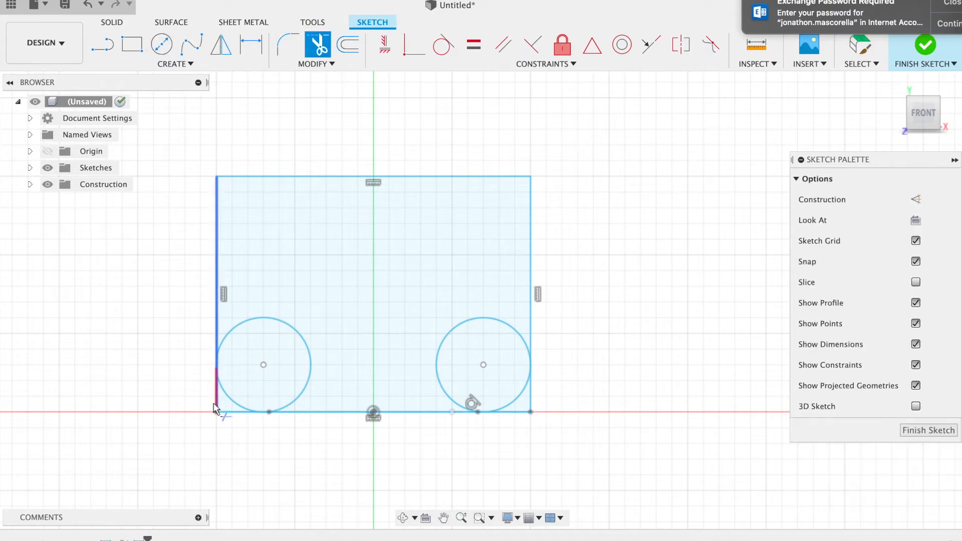
click(219, 402)
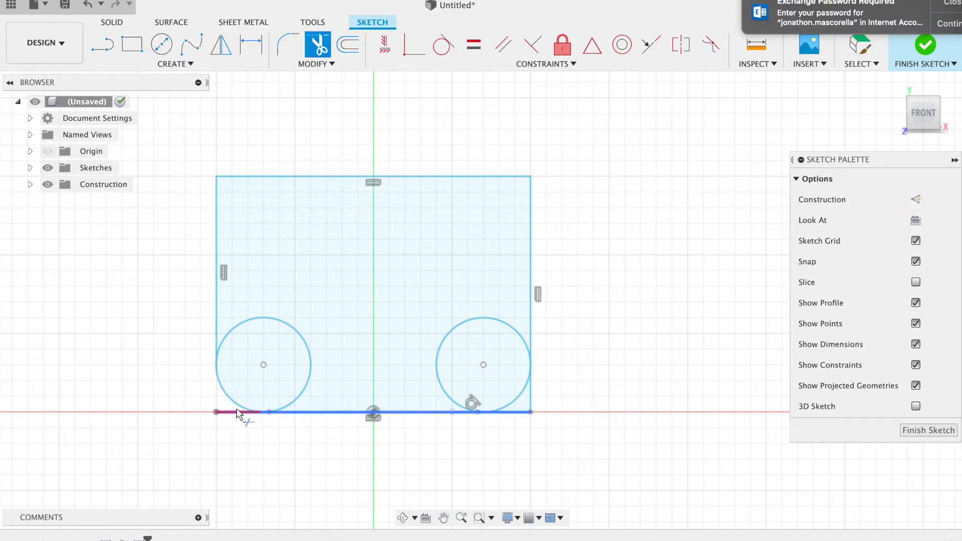
click(237, 413)
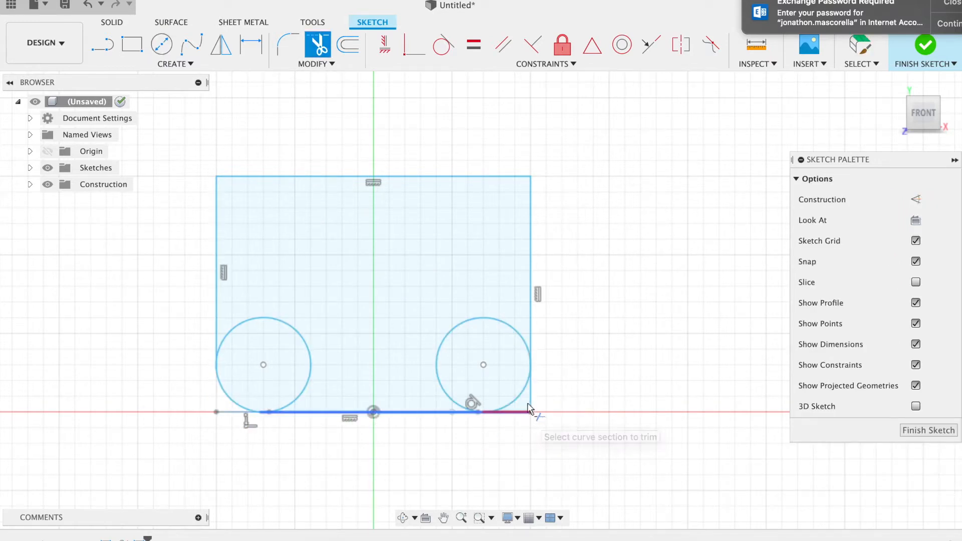
click(531, 398)
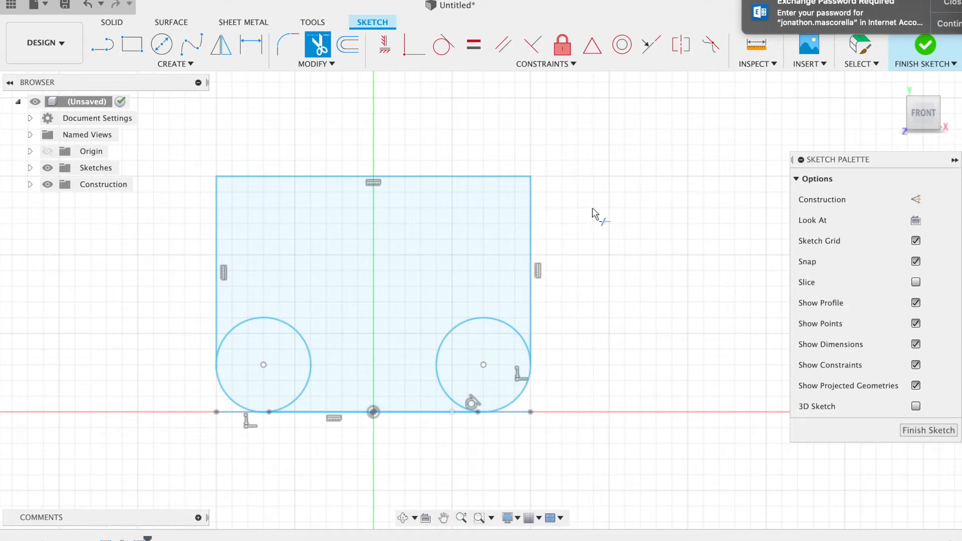
click(483, 319)
click(295, 324)
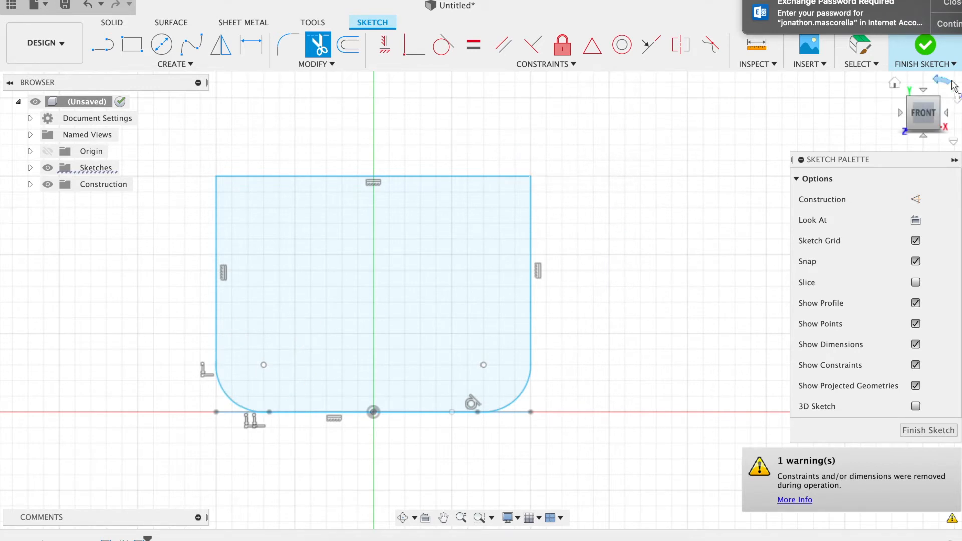
click(924, 48)
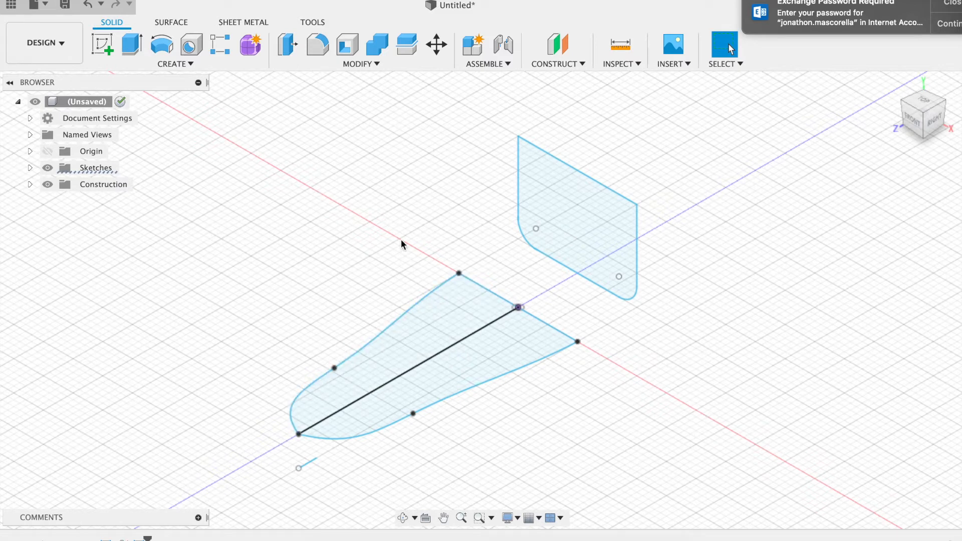
Step: Create construction points at the two upper corner vertices of the round-cornered rectangle
click(557, 63)
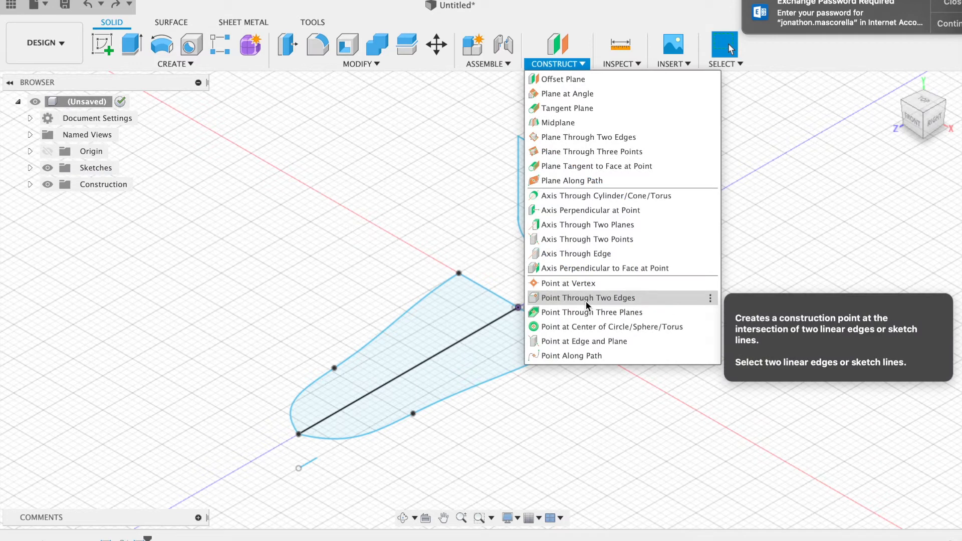
click(585, 283)
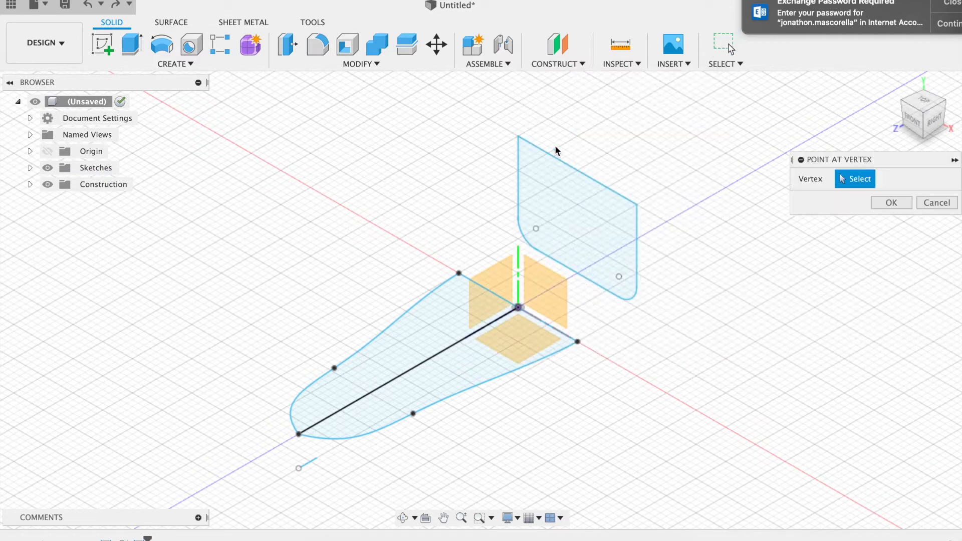
click(518, 136)
click(637, 206)
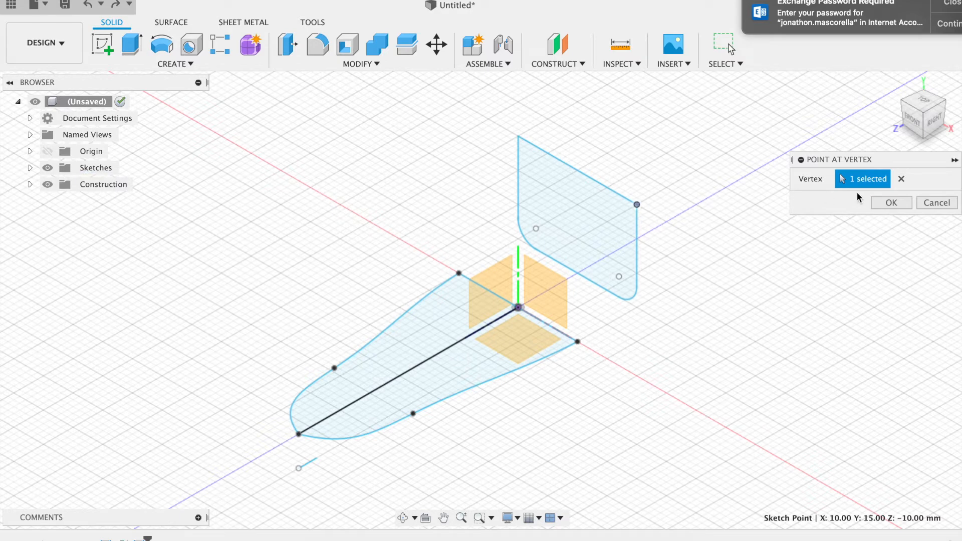
click(884, 203)
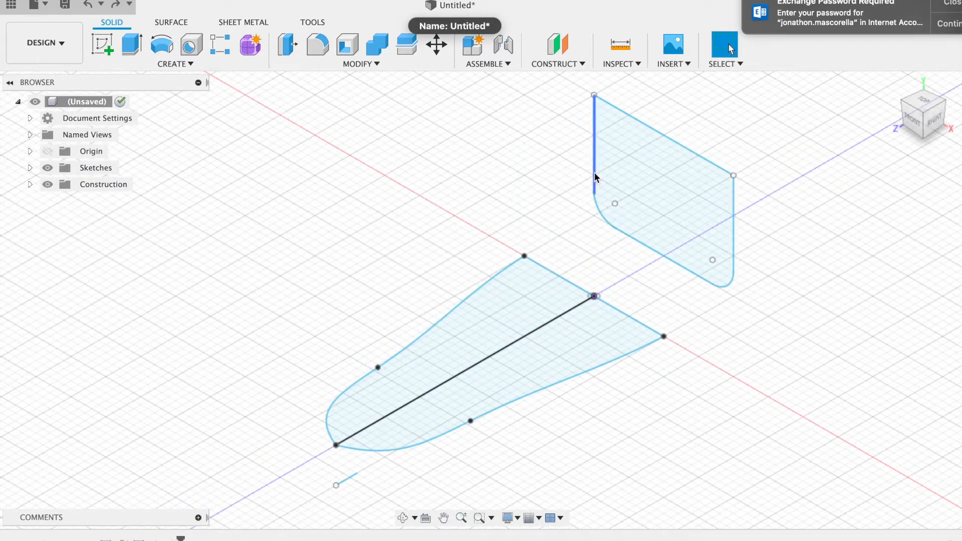
Step: Create an axis through two points: the lower end of the rectangle's left edge and the left end of the spline profile's straight edge
click(594, 194)
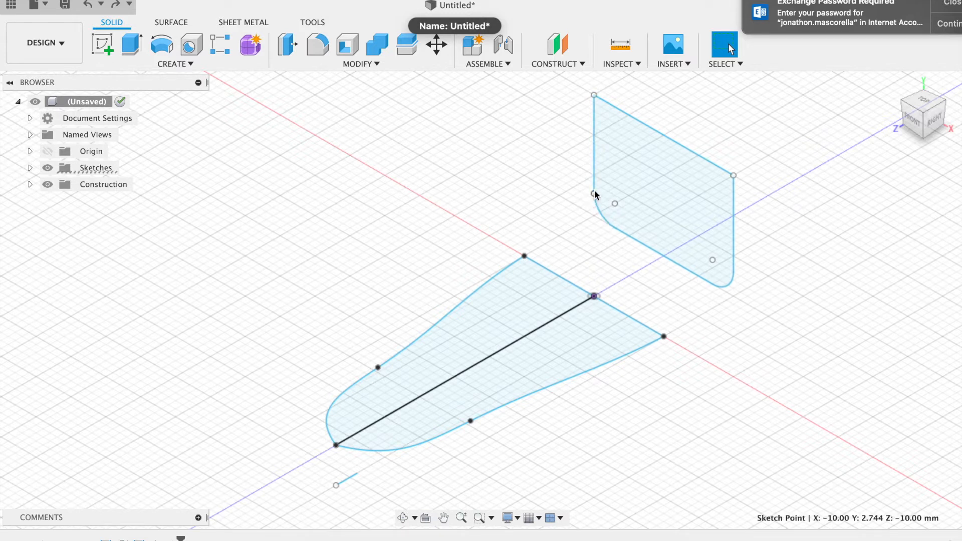
click(734, 270)
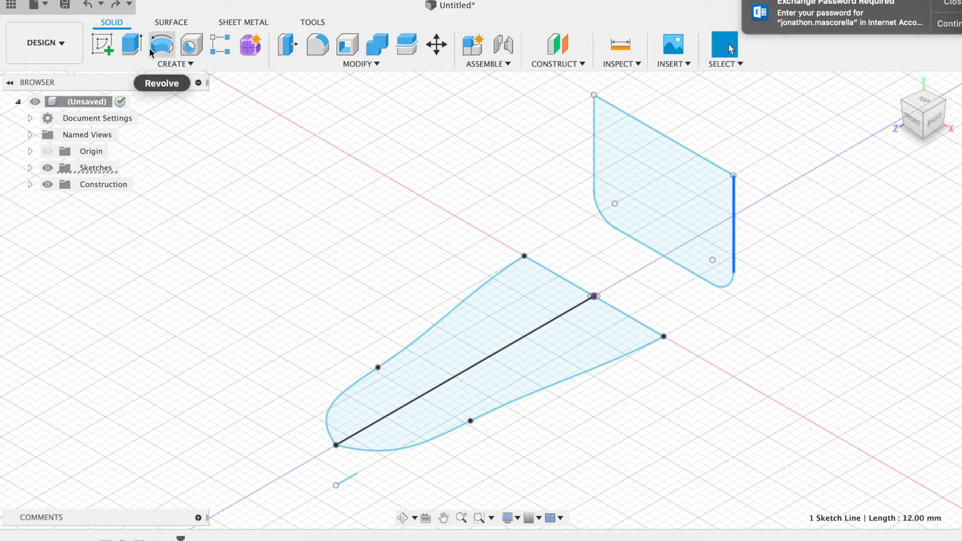
click(557, 65)
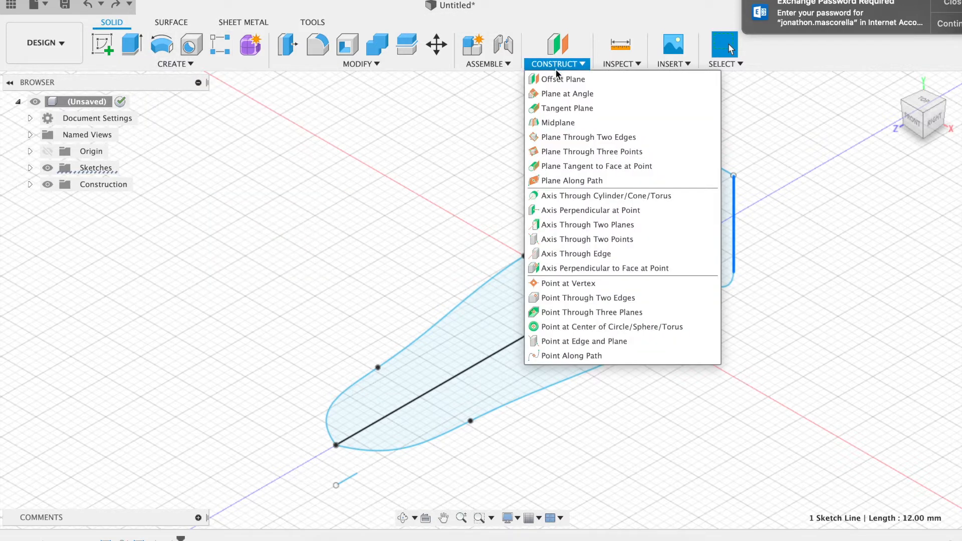
click(611, 242)
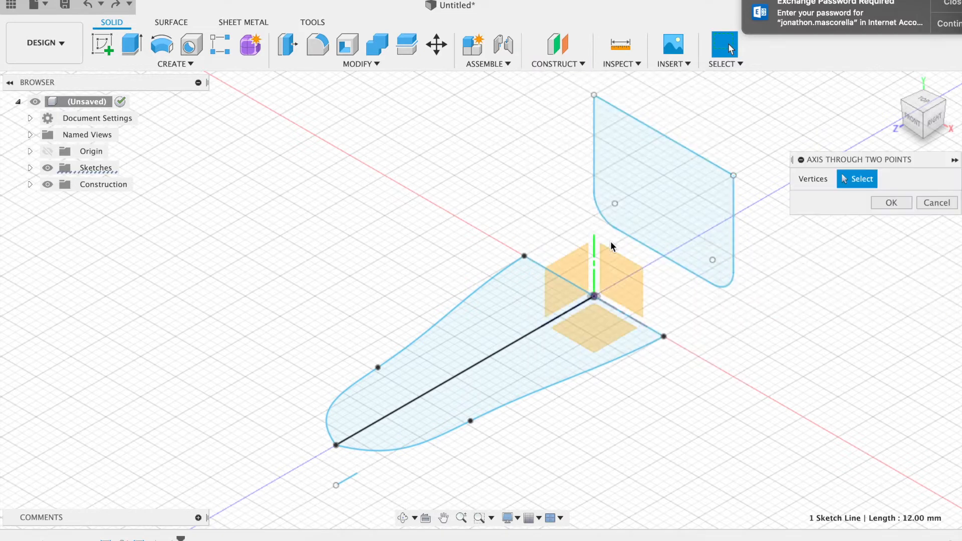
click(595, 194)
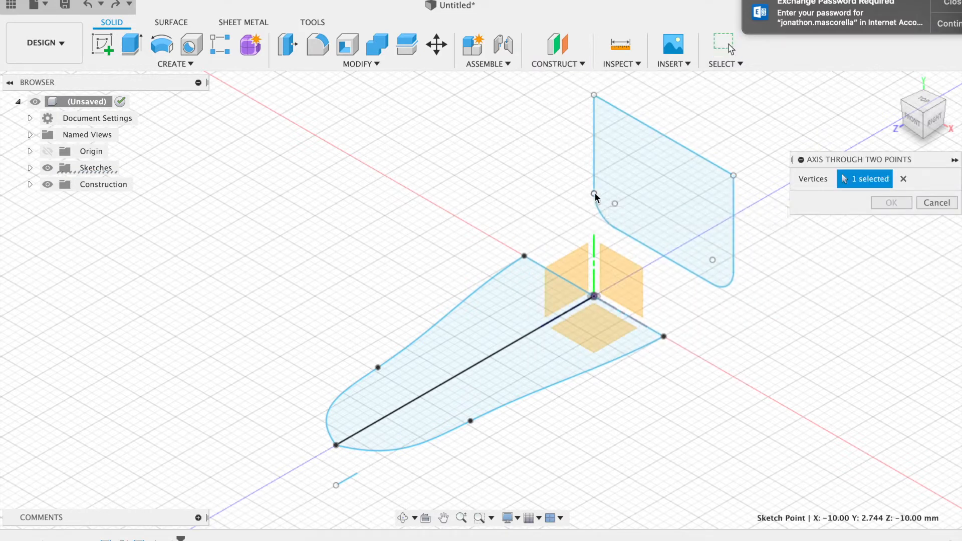
click(524, 256)
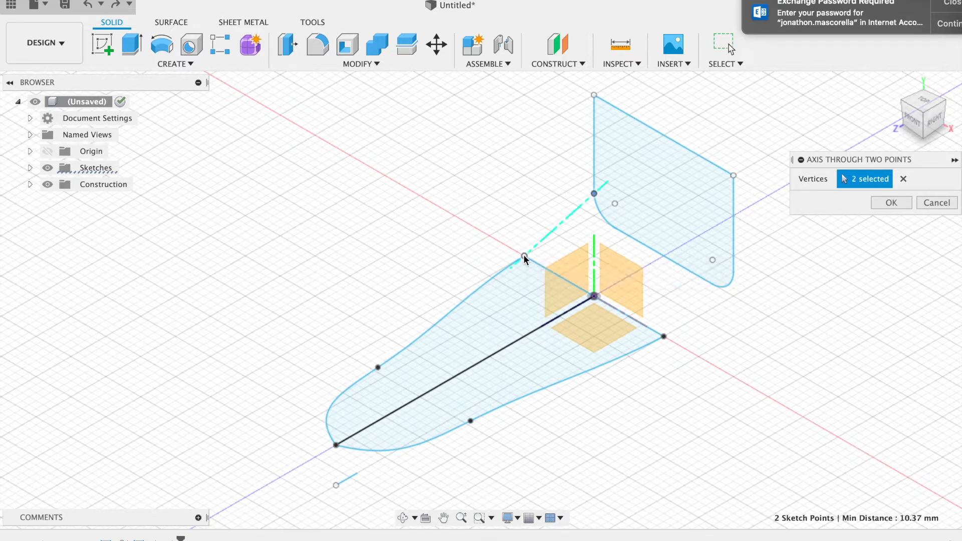
key(Return)
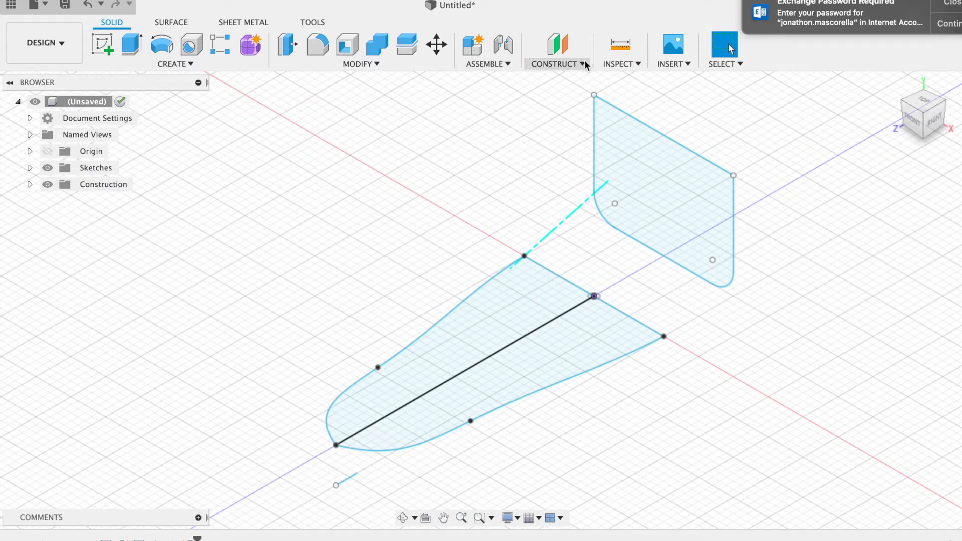
Step: Sketch a vertical centre line on the rectangle's plane from the top edge's midpoint to the origin, and finish the sketch
click(659, 199)
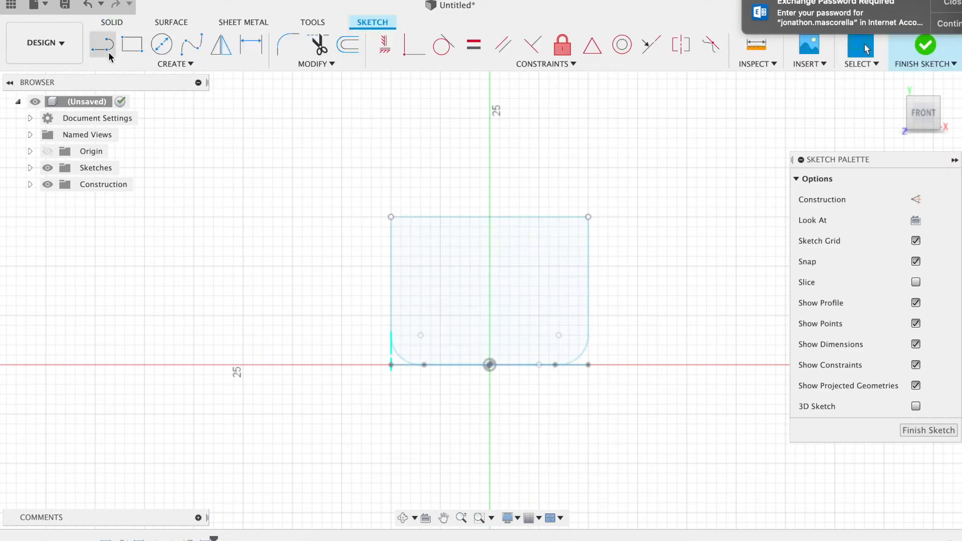
click(108, 52)
click(491, 215)
click(489, 365)
key(Escape)
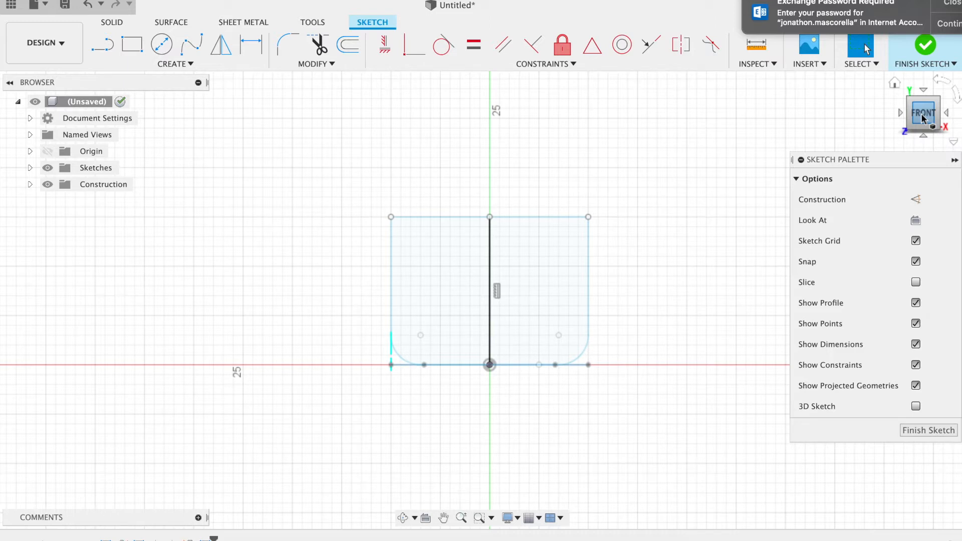
click(895, 85)
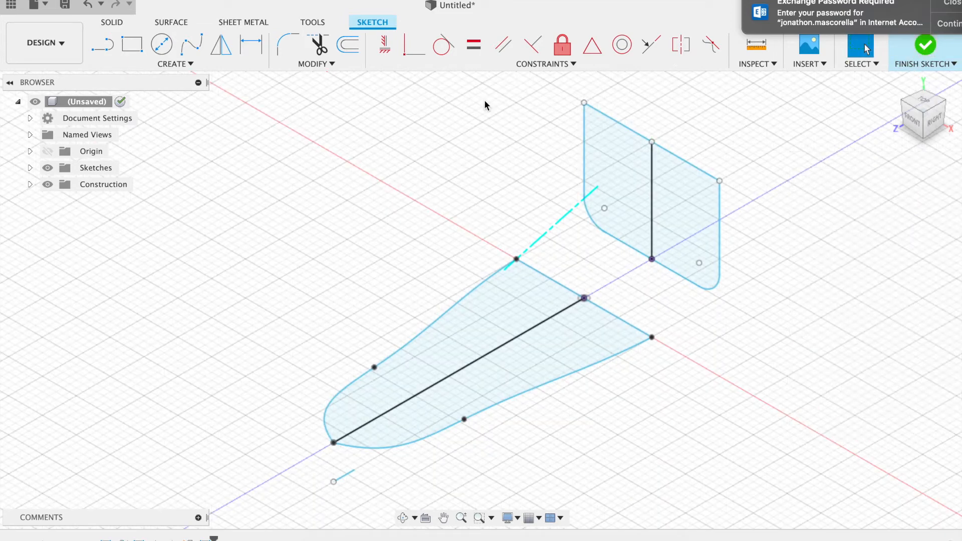
Step: Create an axis through two points: the lower end of the rectangle's right edge and the right end of the spline profile's straight edge
click(560, 66)
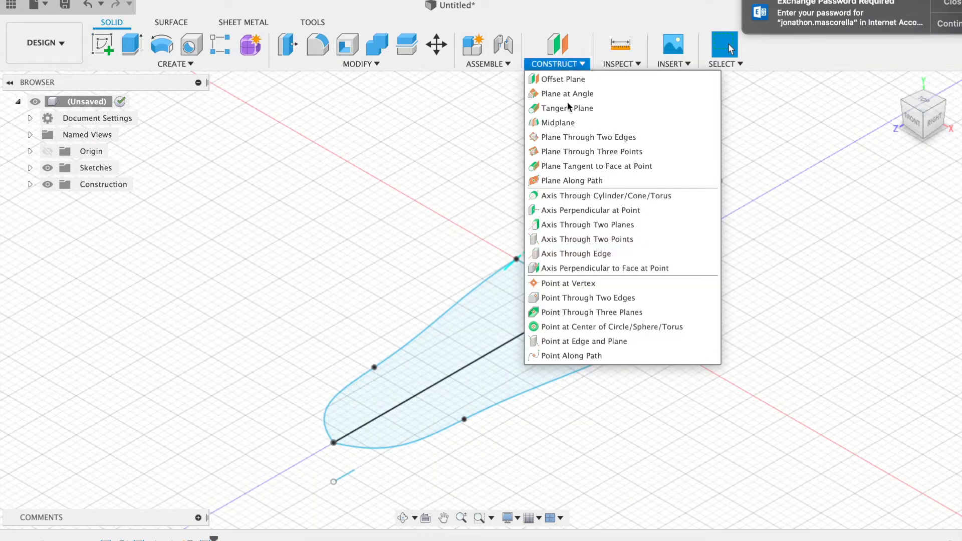
click(626, 240)
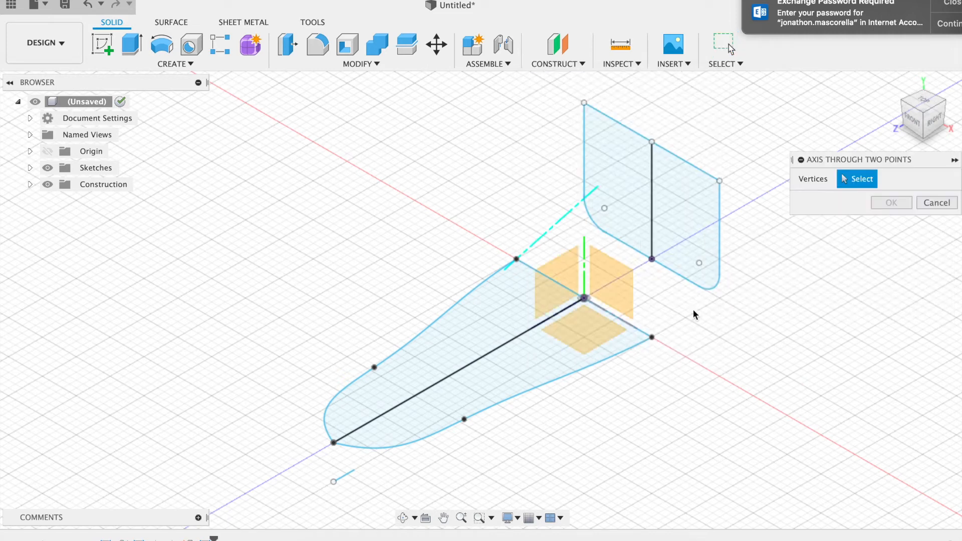
click(719, 275)
click(652, 339)
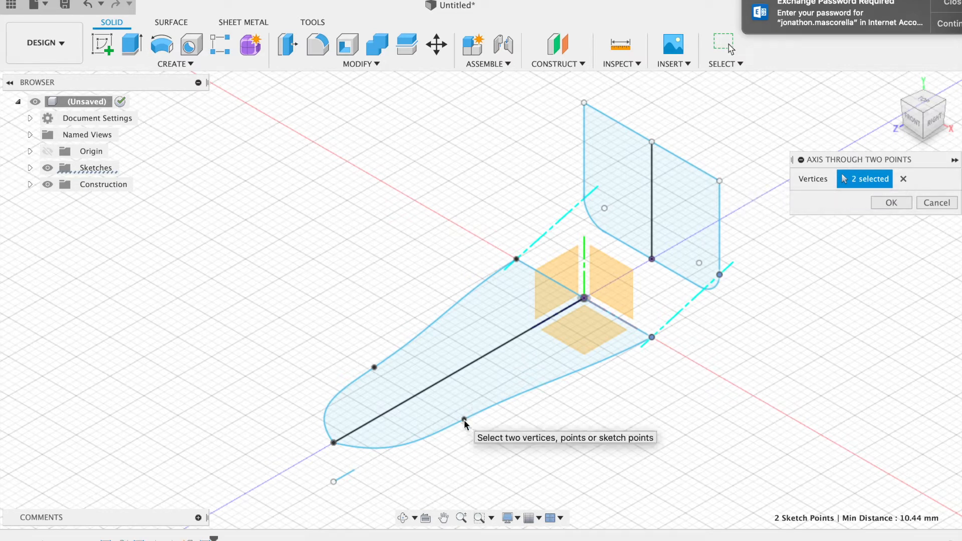
click(883, 203)
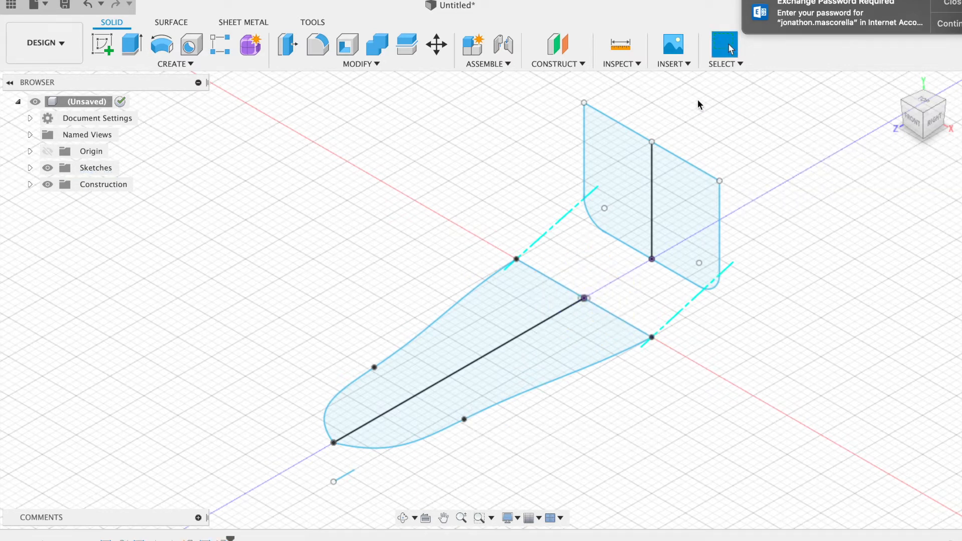
Step: Create an axis through two points: the rectangle's upper right corner and the middle fit point on the profile's right-hand spline
click(557, 64)
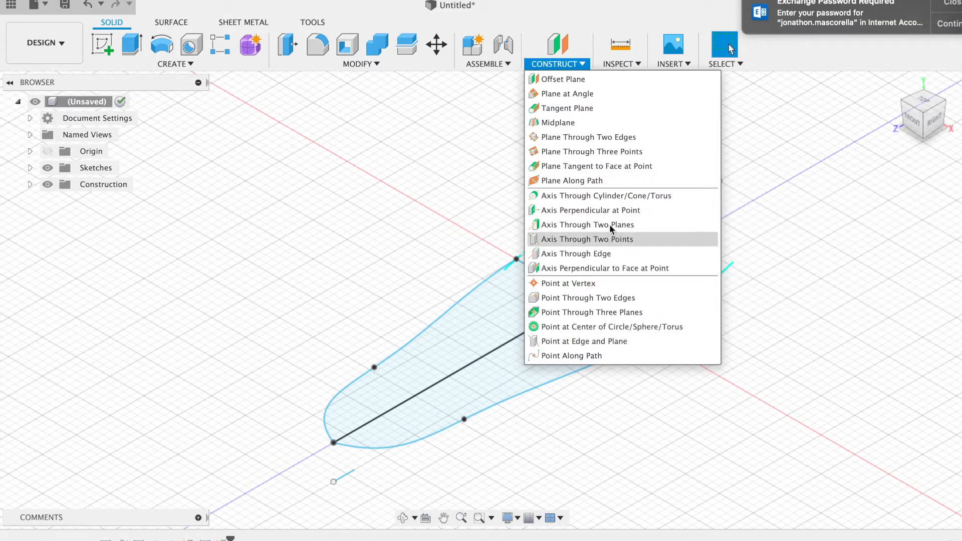
click(622, 240)
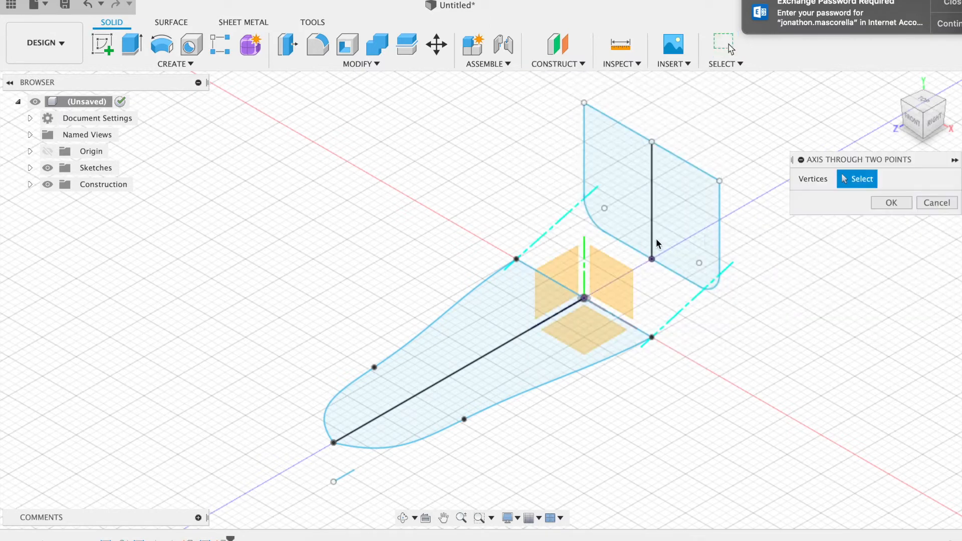
click(719, 182)
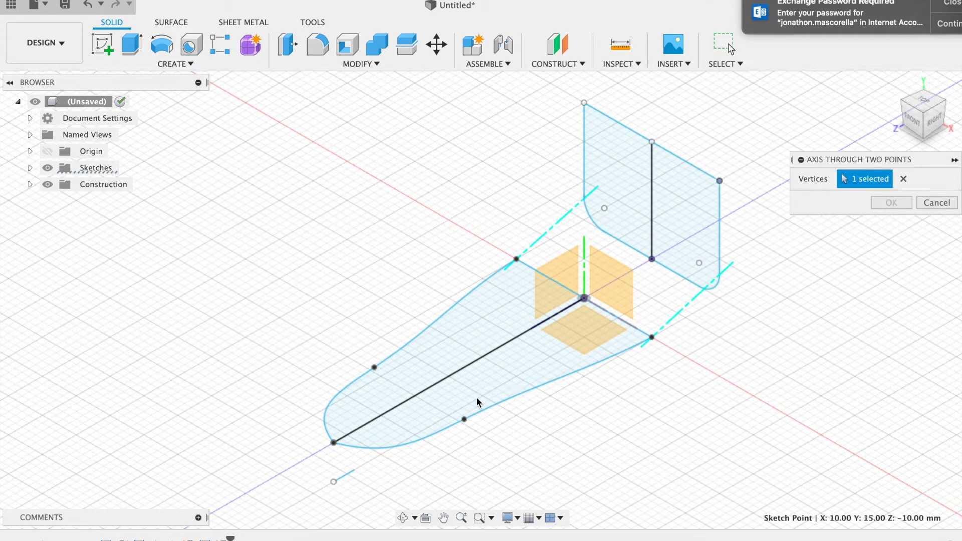
click(464, 420)
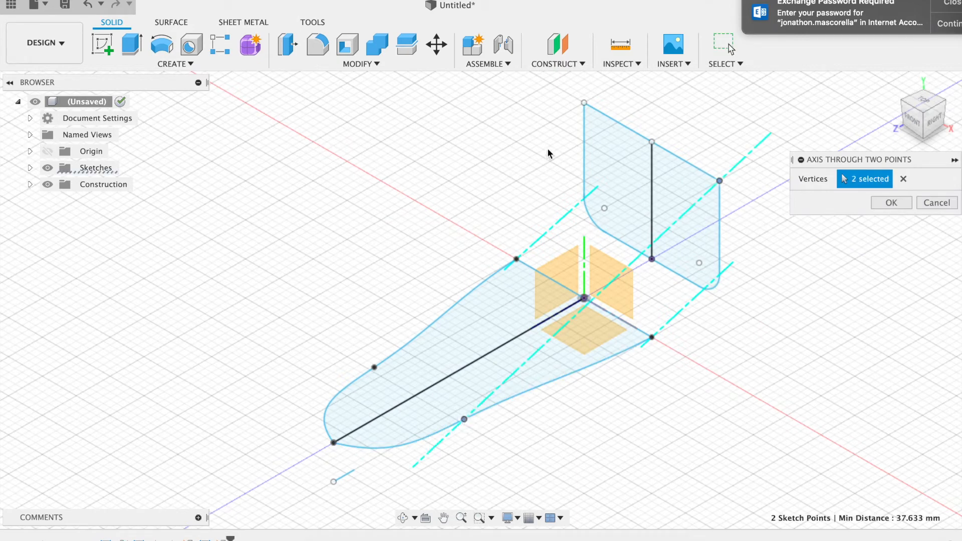
Step: Create an axis through two points: the rectangle's upper left corner and the middle fit point on the profile's left-hand spline
click(583, 64)
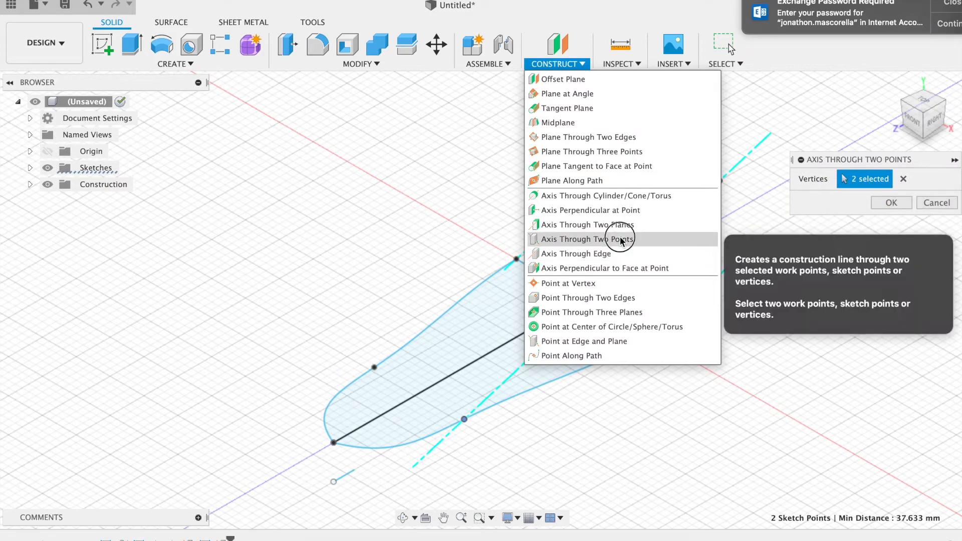
click(588, 239)
click(584, 103)
click(375, 368)
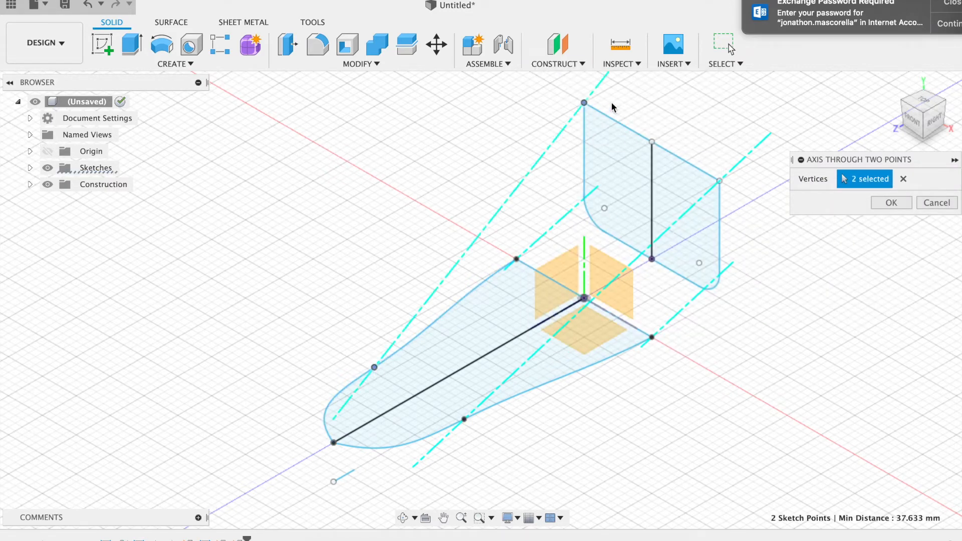
Step: Create an axis through two points: the midpoint of the rectangle's top edge and the pointed tip of the spline profile
click(561, 65)
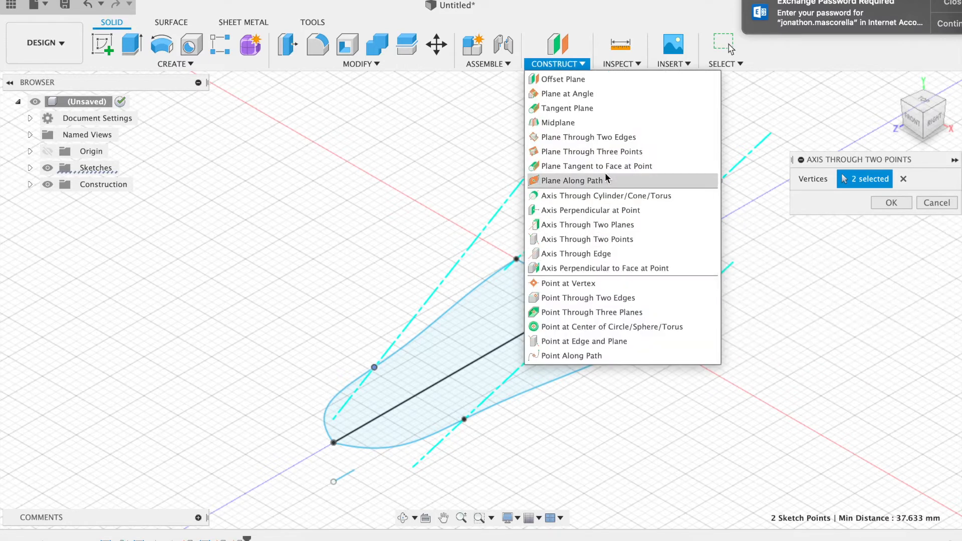
key(Escape)
click(636, 209)
click(652, 142)
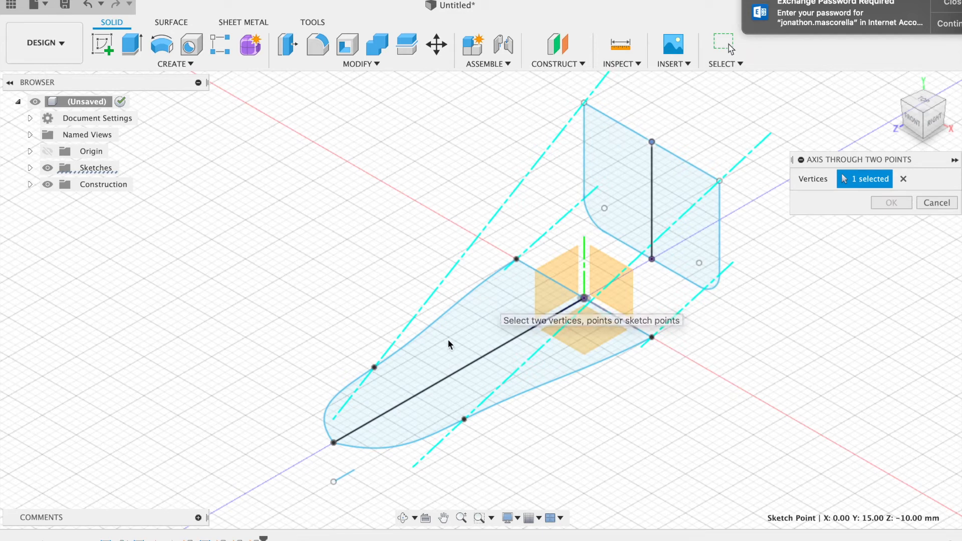
click(333, 443)
Step: Create an axis through two points: the lower end of the rectangle's centre line and the midpoint of the profile's straight edge
click(566, 61)
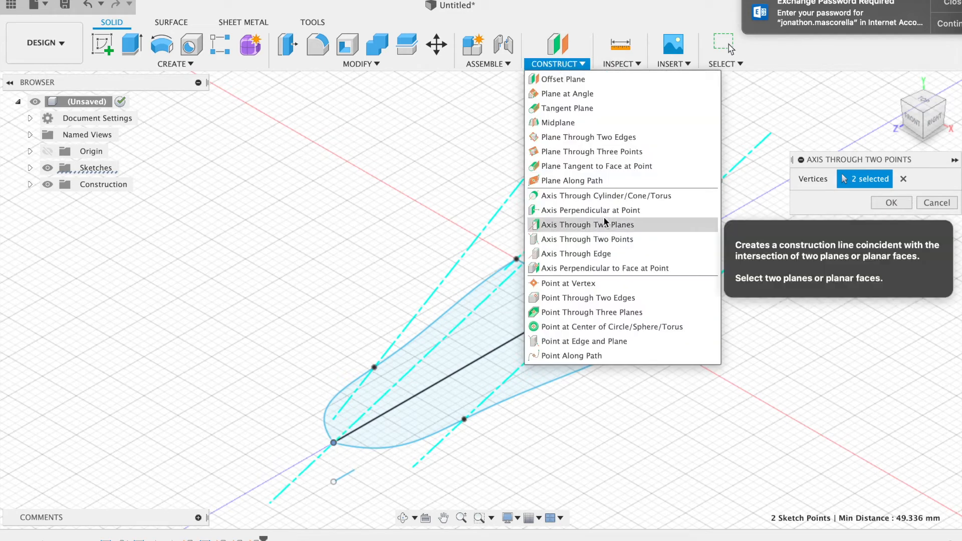
click(613, 239)
click(651, 259)
click(584, 299)
key(Return)
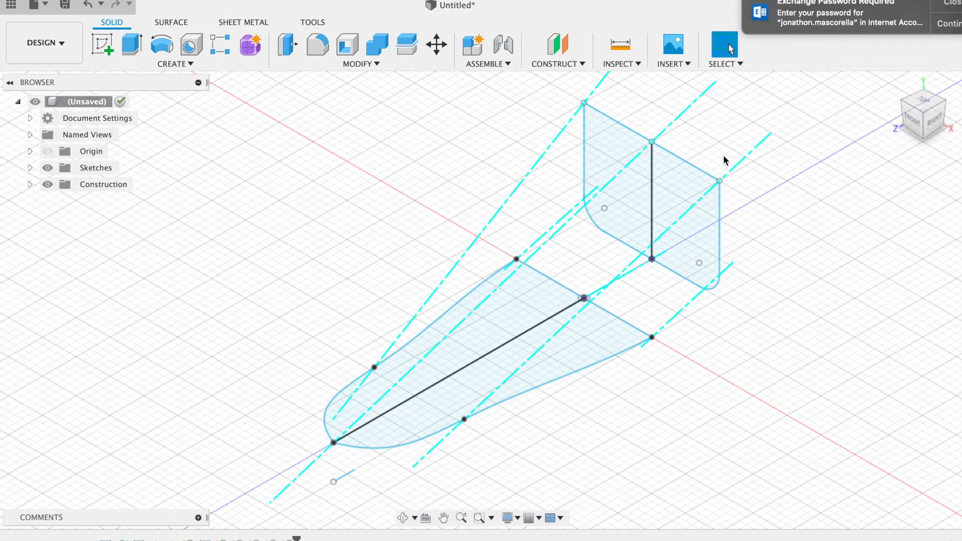
Step: Create a plane at an angle of -85 degrees about the axis from the rectangle's upper right corner to the right-hand spline point
click(557, 61)
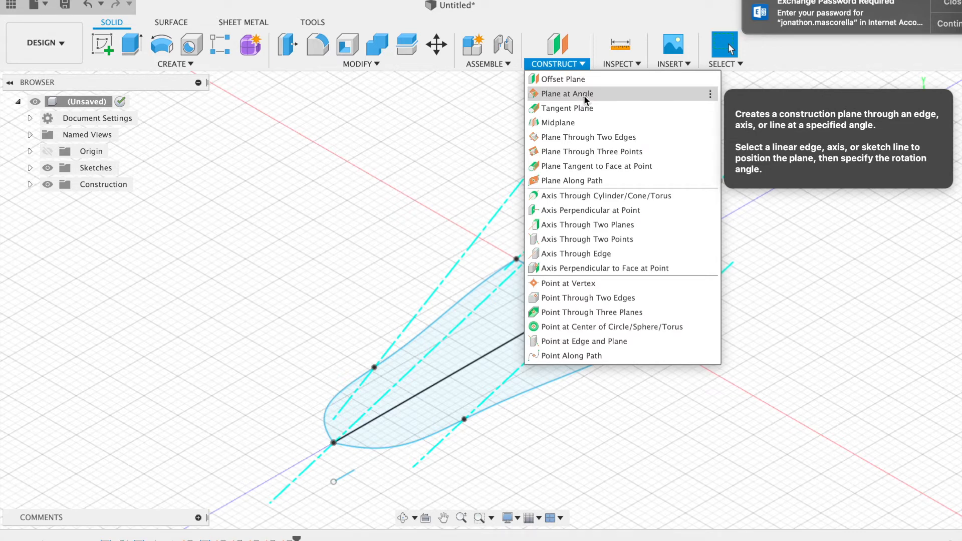
click(585, 94)
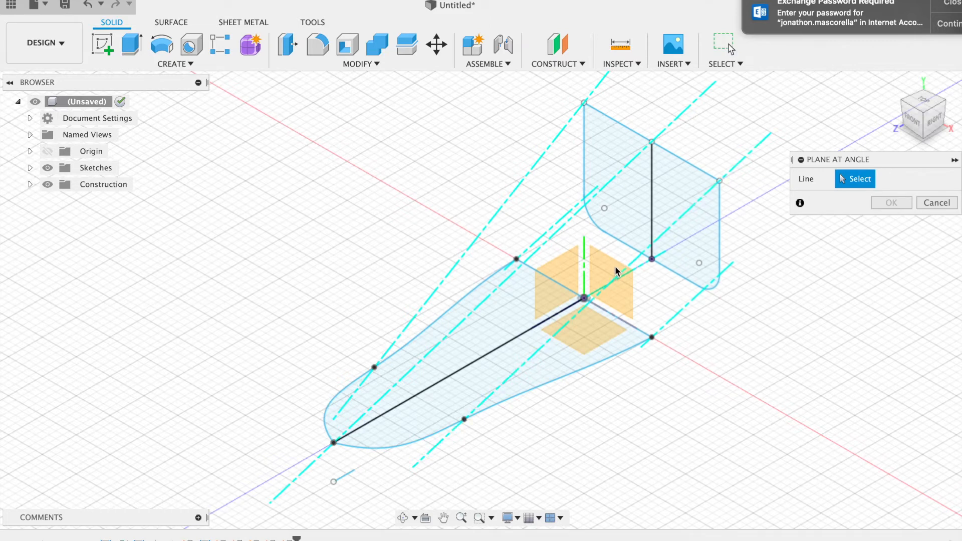
click(621, 281)
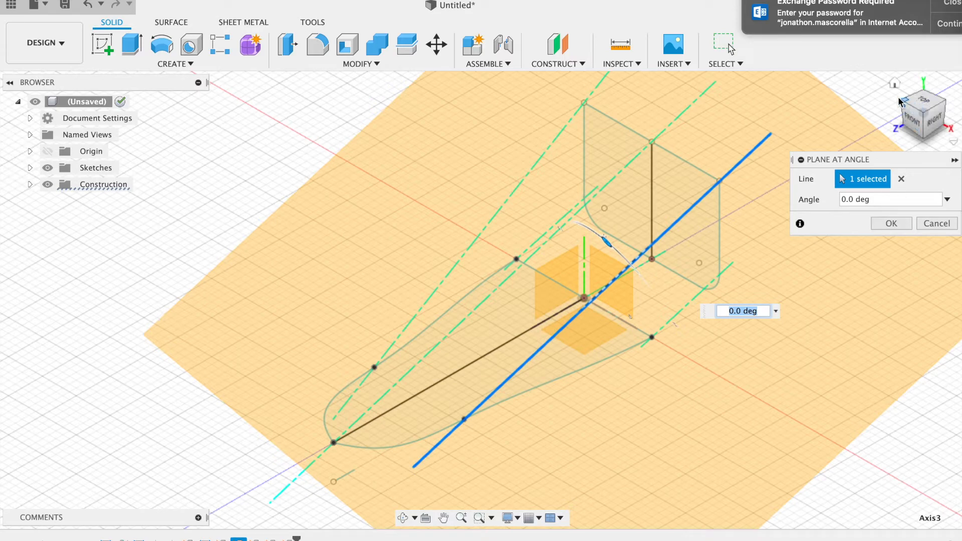
click(913, 127)
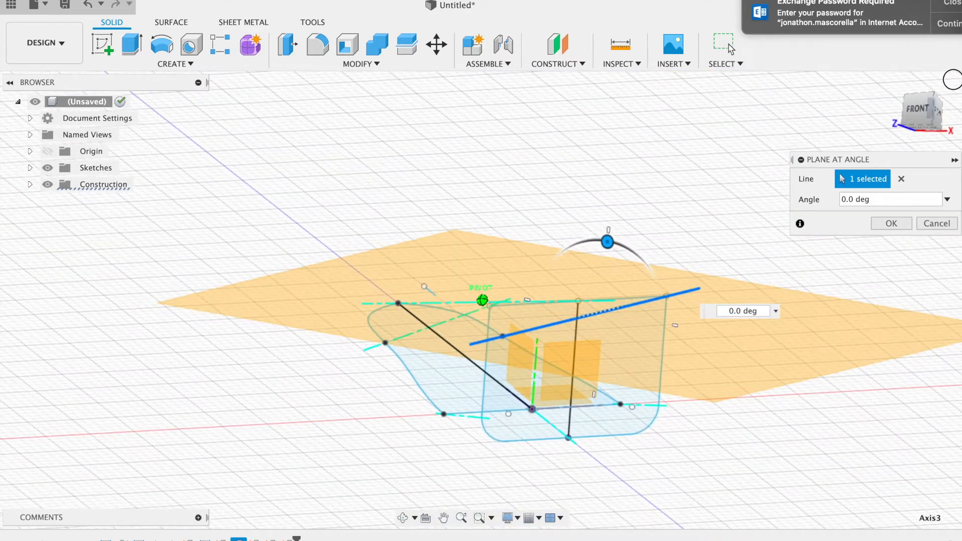
drag(961, 75, 958, 93)
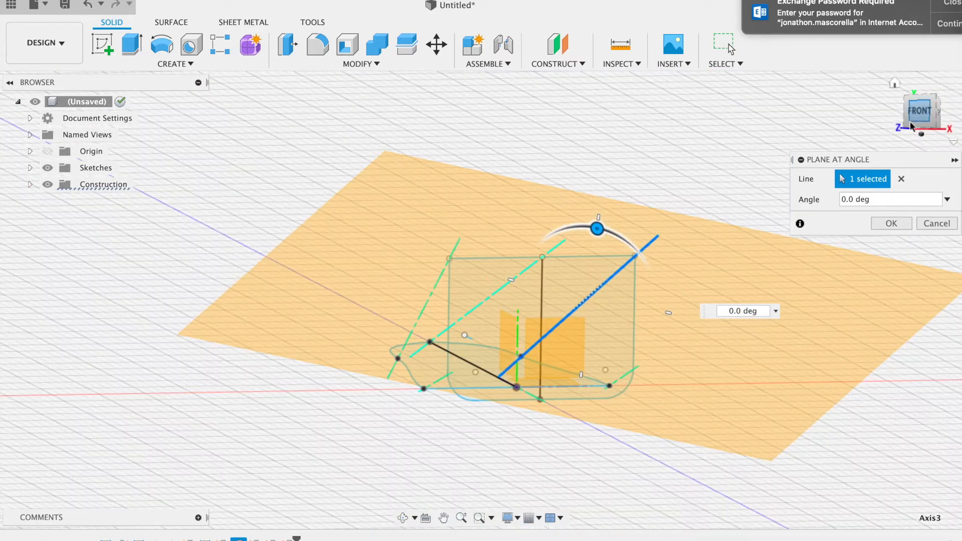
drag(597, 229, 632, 303)
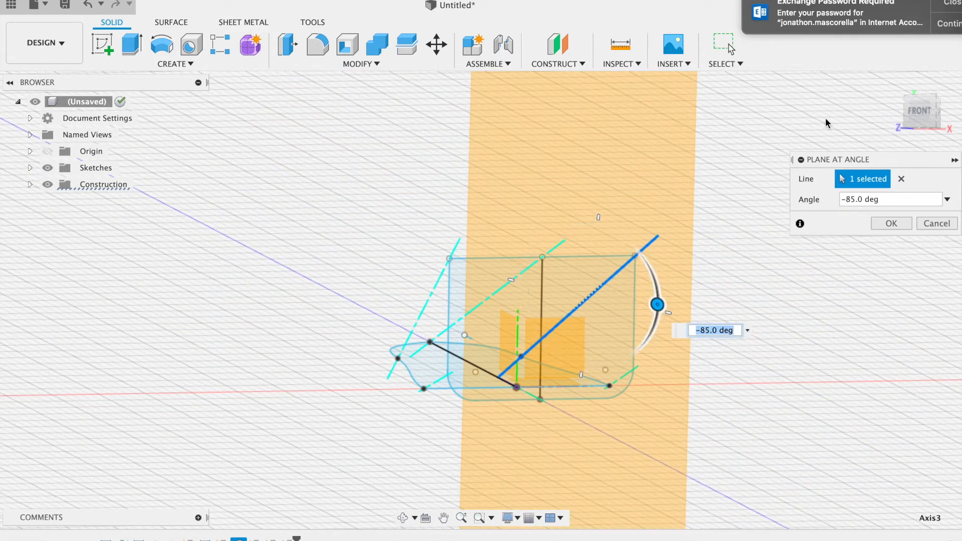
click(918, 115)
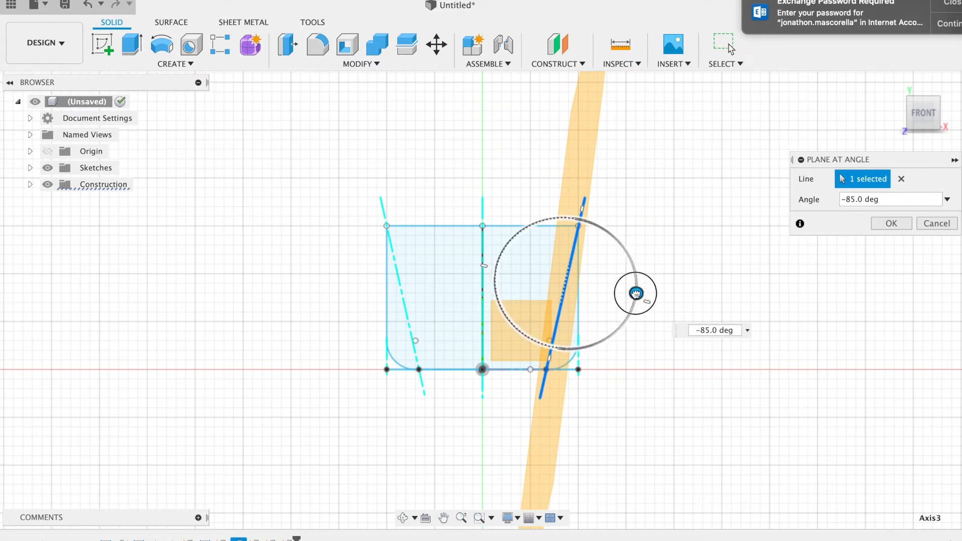
key(Return)
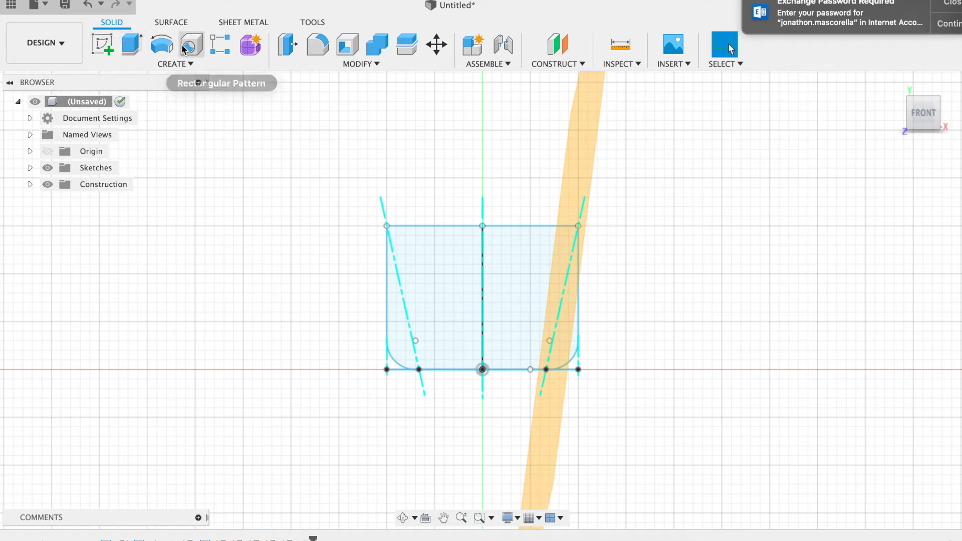
Step: Start a new sketch on the angled construction plane
click(178, 64)
click(129, 93)
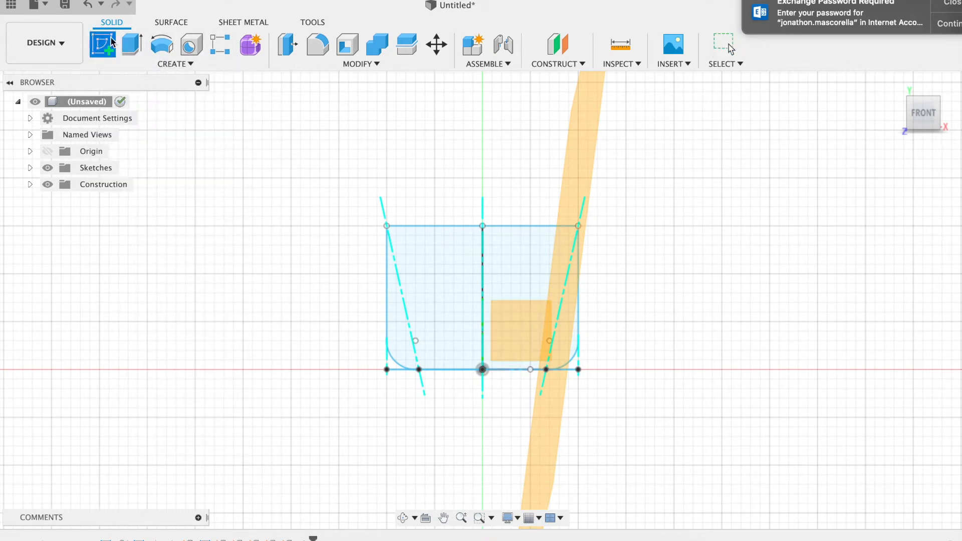
click(588, 159)
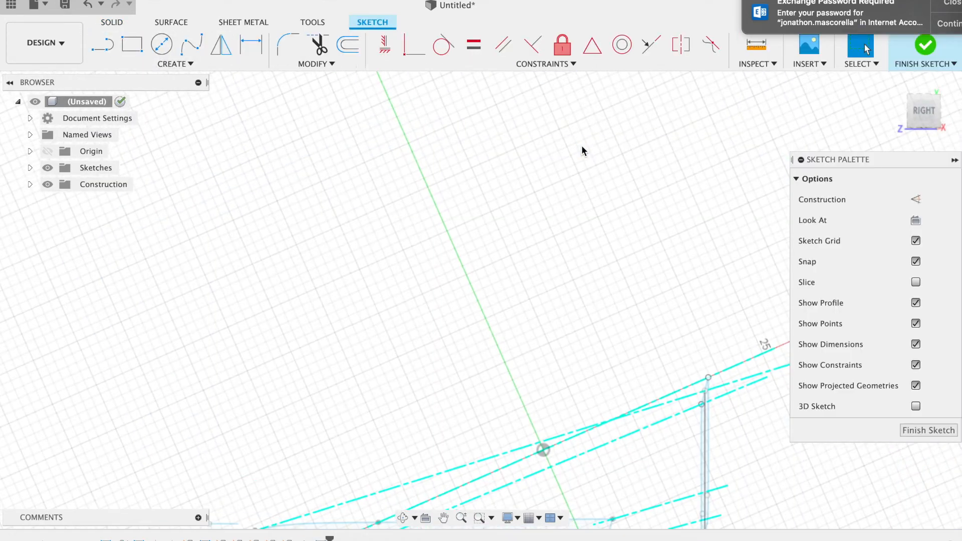
click(199, 54)
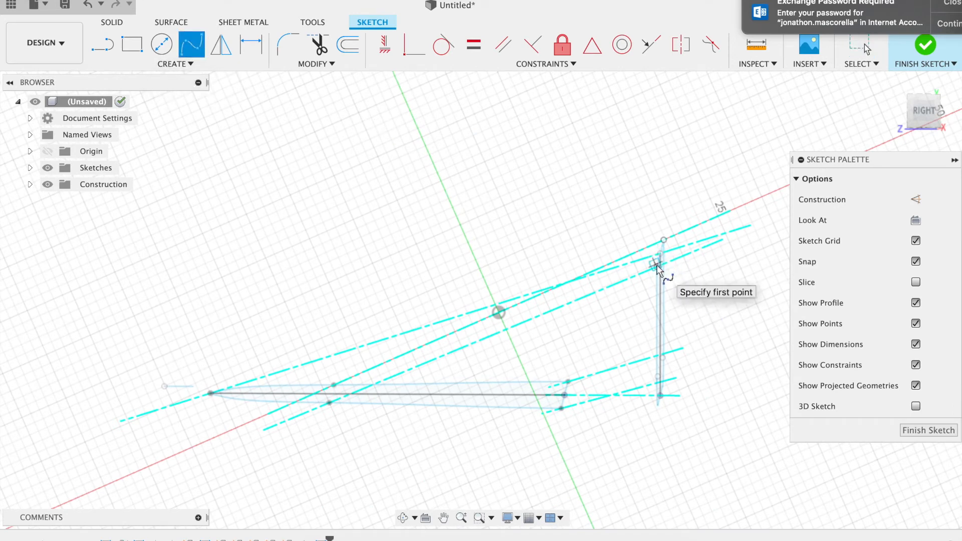
mouse_move(925, 115)
mouse_down()
mouse_move(895, 113)
mouse_move(891, 130)
mouse_move(898, 112)
mouse_up()
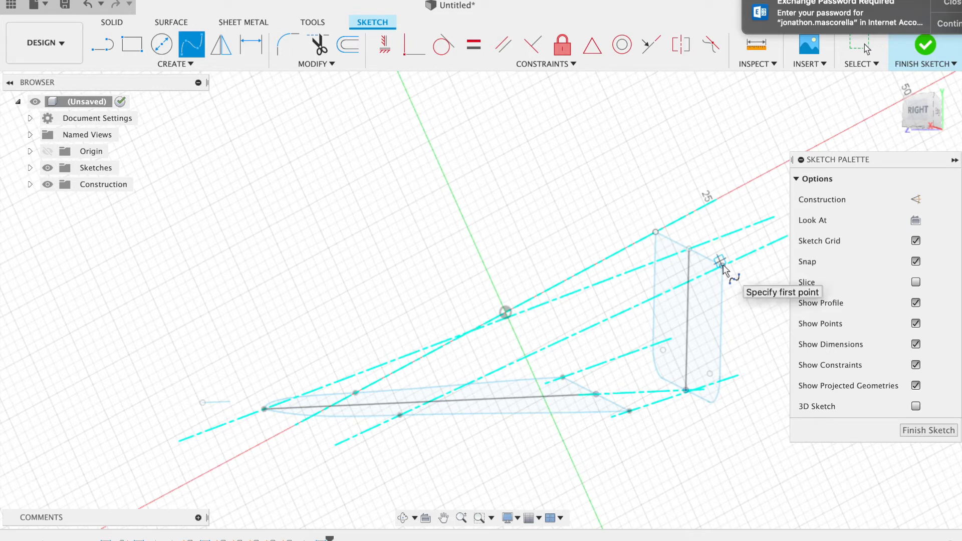
Step: Project the rectangle's right edge and the right-hand spline's middle fit point into the sketch, keeping the projection link on
click(175, 63)
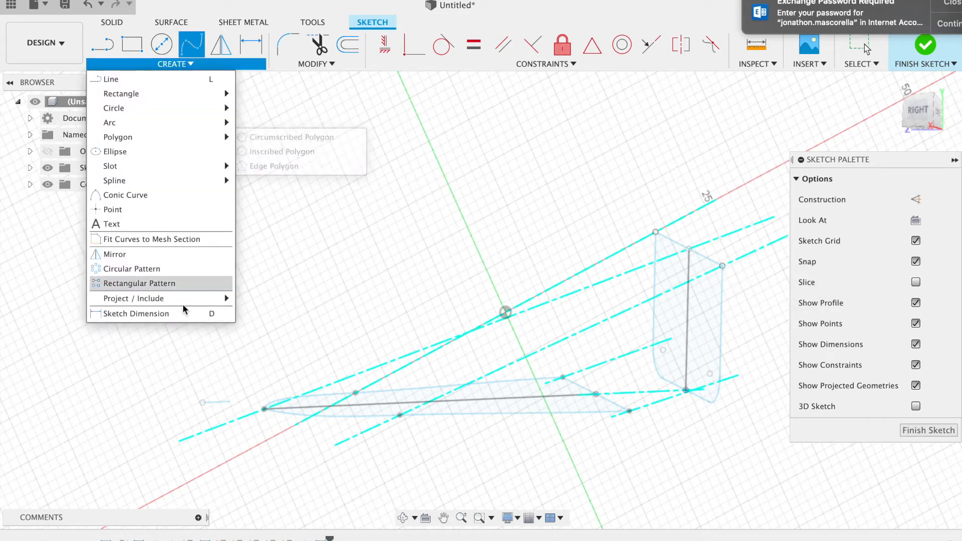
mouse_move(183, 304)
click(273, 301)
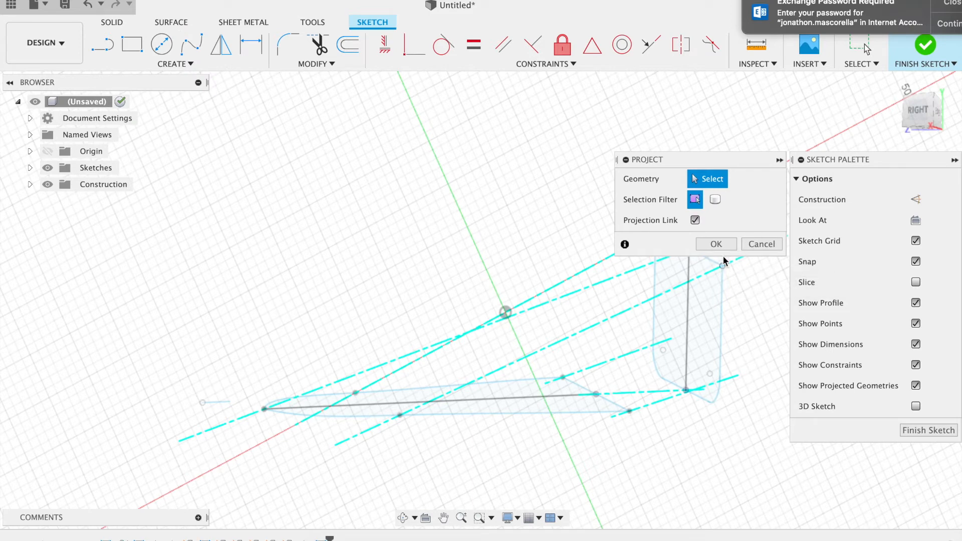
click(904, 103)
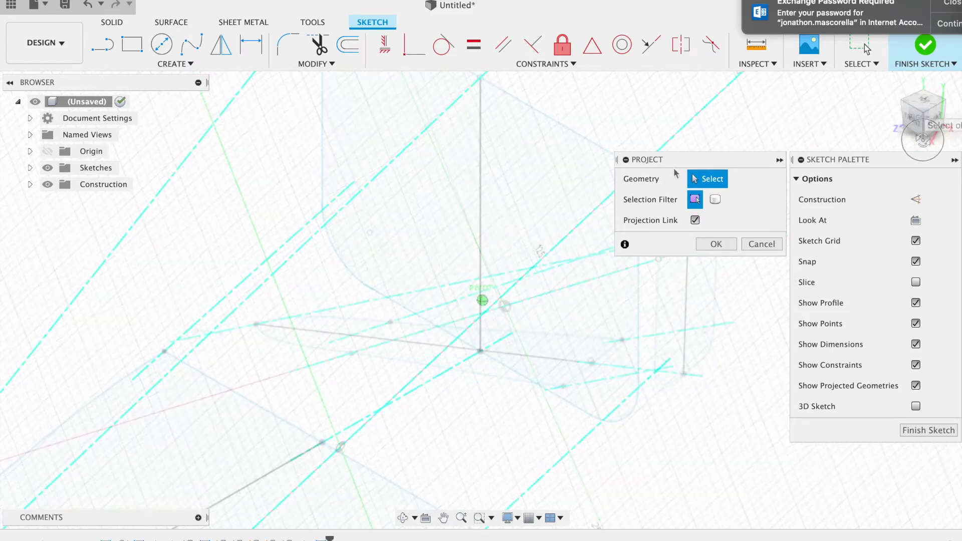
mouse_move(692, 157)
mouse_down()
mouse_move(877, 106)
mouse_move(844, 415)
mouse_move(853, 426)
mouse_up()
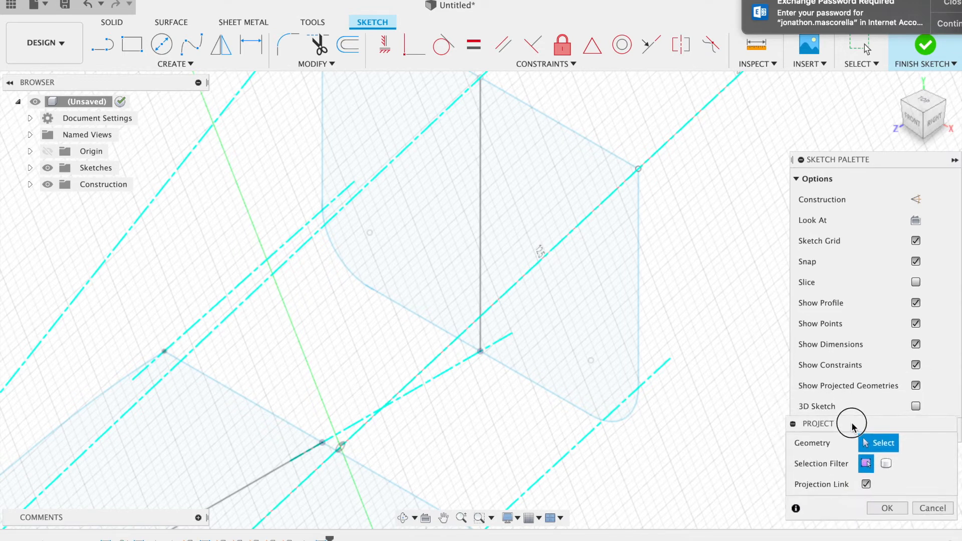
click(639, 172)
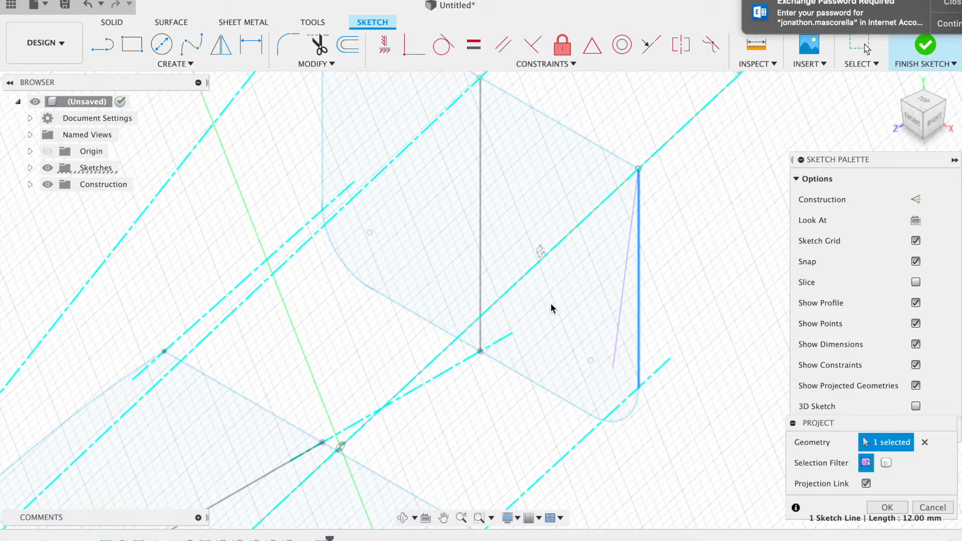
scroll(550, 303, down, 5)
scroll(281, 436, down, 5)
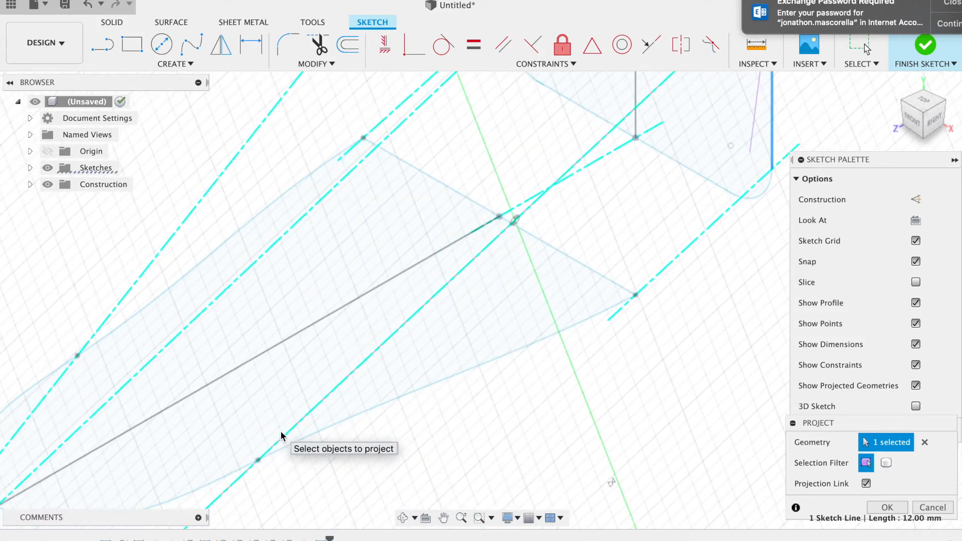
click(321, 379)
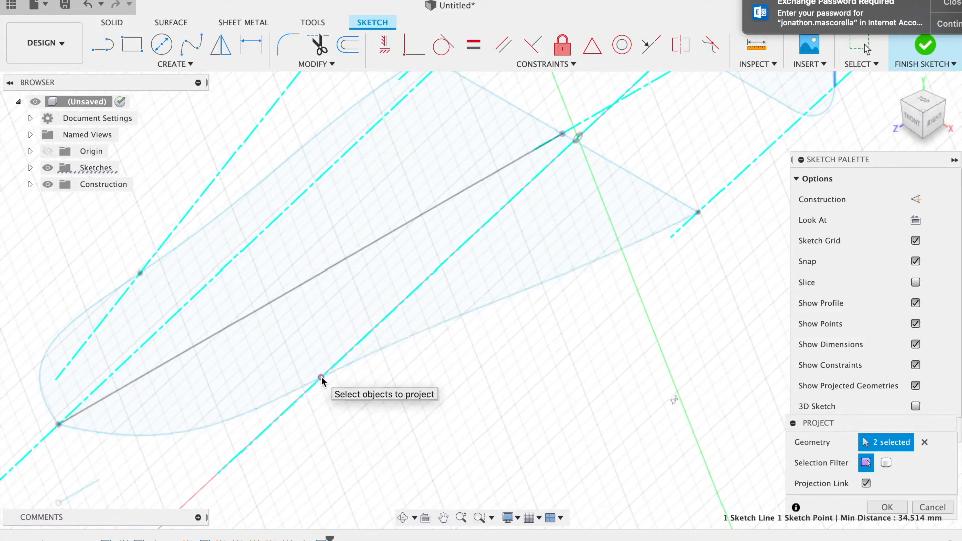
scroll(541, 291, up, 5)
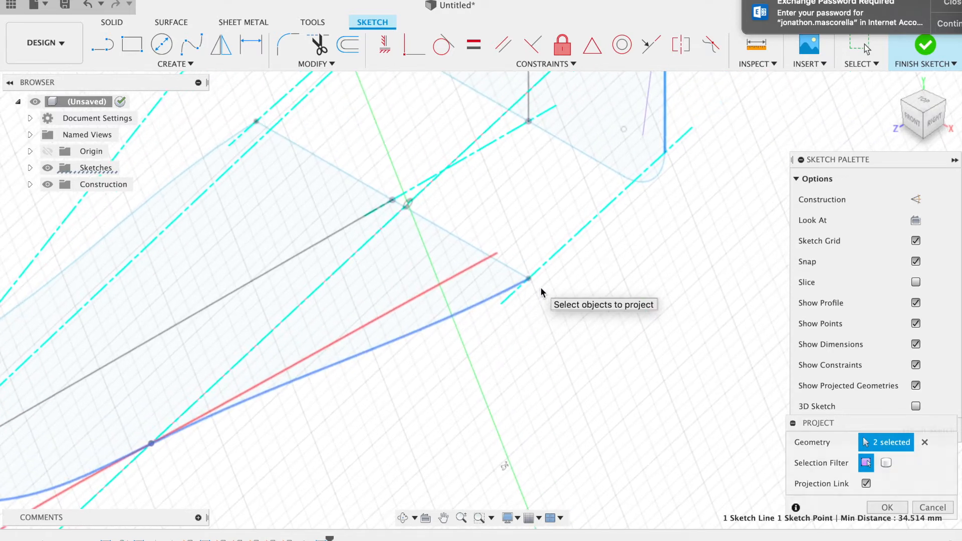
key(Return)
Step: Draw a fit point spline from the rectangle's upper right corner through four intermediate points to the projected point on the profile's right-hand spline
scroll(631, 227, up, 5)
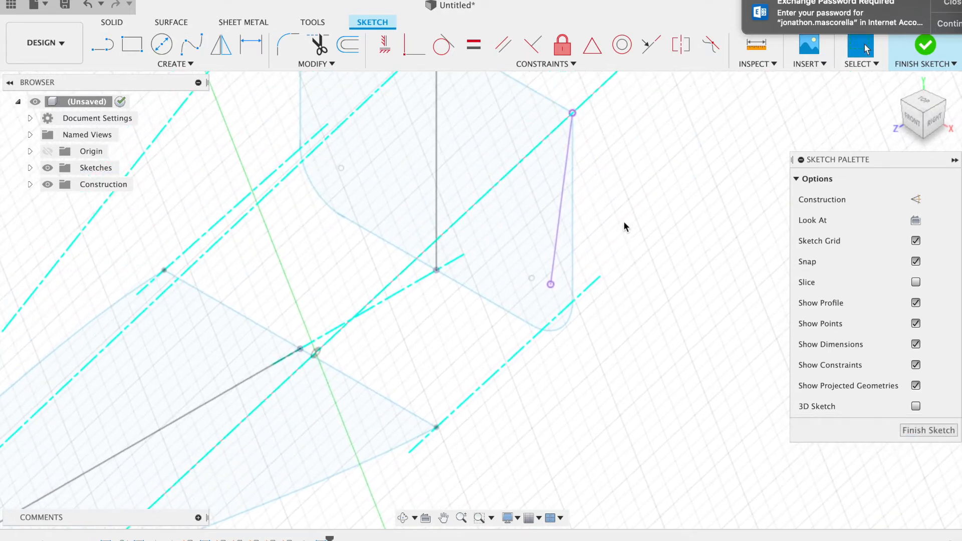
click(192, 45)
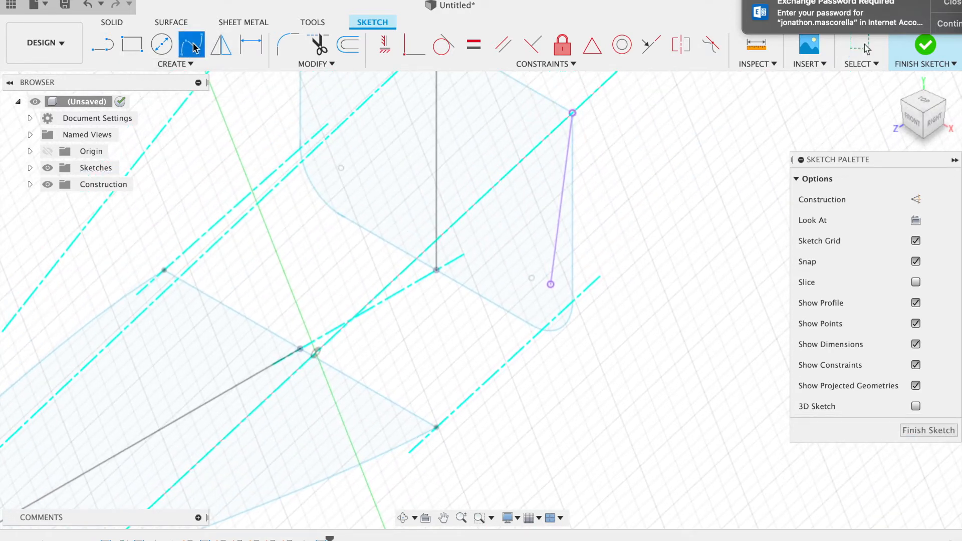
click(573, 114)
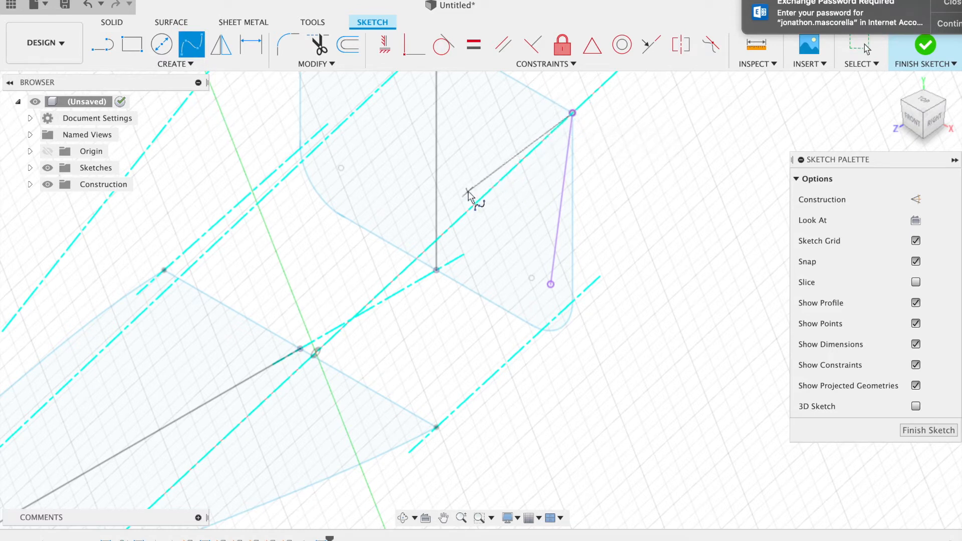
click(468, 191)
scroll(287, 340, down, 5)
scroll(287, 339, left, 4)
click(285, 340)
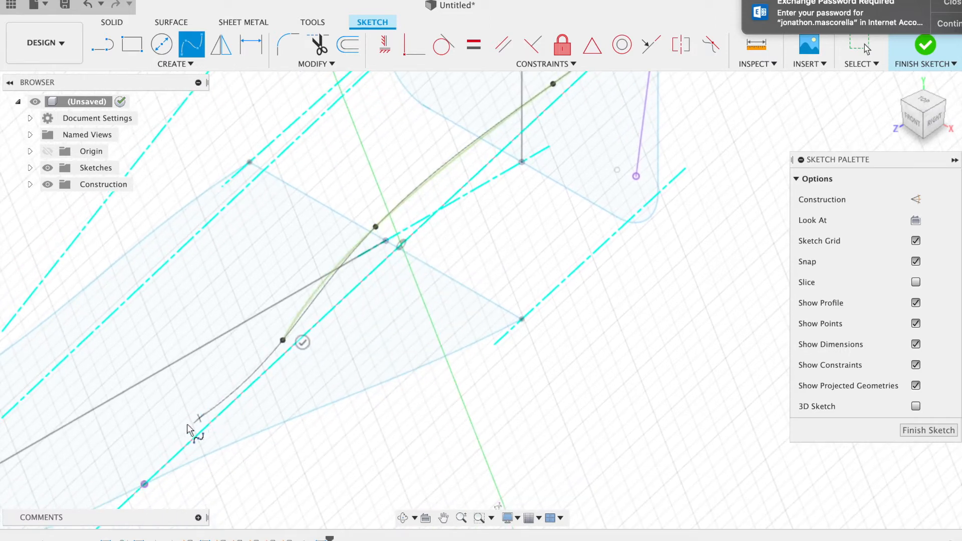
click(170, 418)
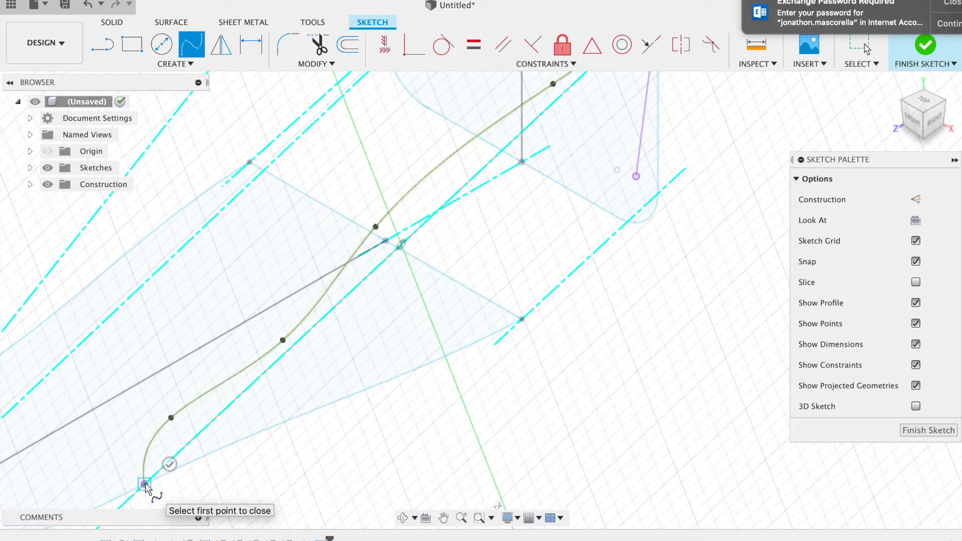
click(145, 483)
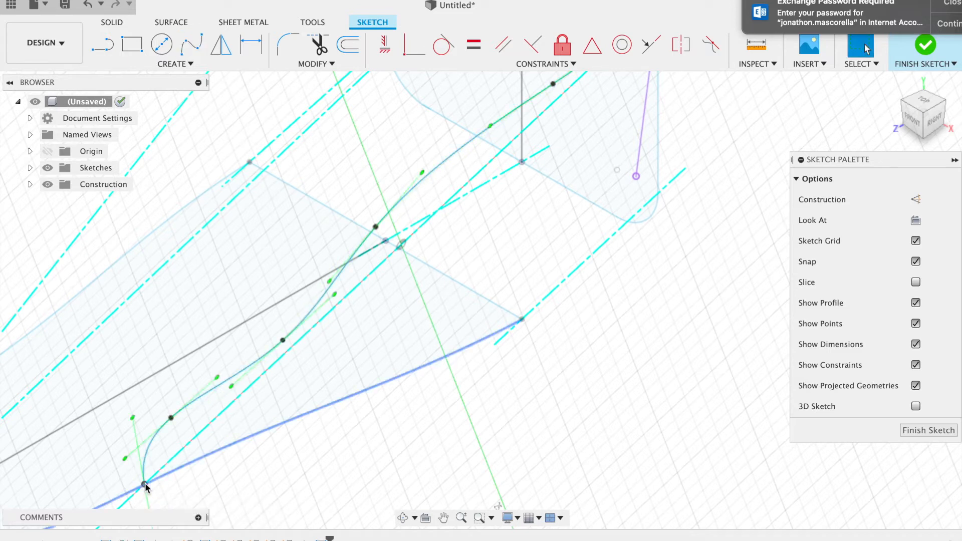
Step: Move the new spline's four inner fit points so it forms a smooth convex curve above the axis, and finish the sketch
click(936, 119)
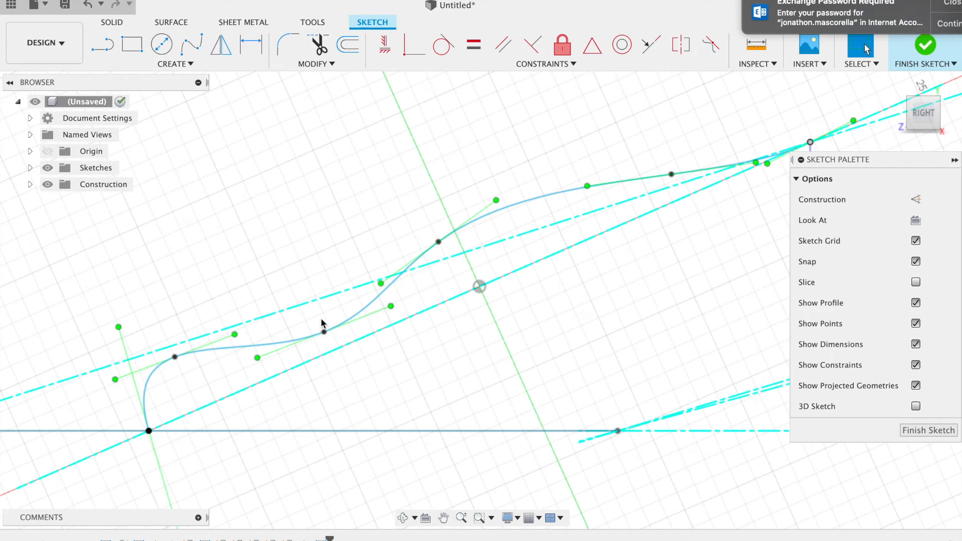
mouse_move(324, 335)
mouse_down()
mouse_move(307, 283)
mouse_move(350, 275)
mouse_up()
drag(439, 242, 551, 213)
drag(672, 174, 764, 154)
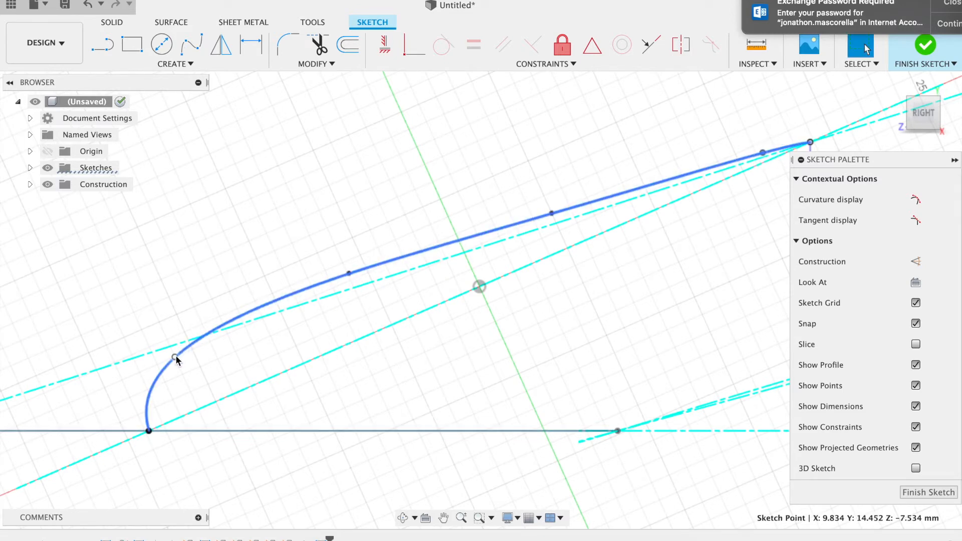
drag(175, 357, 218, 341)
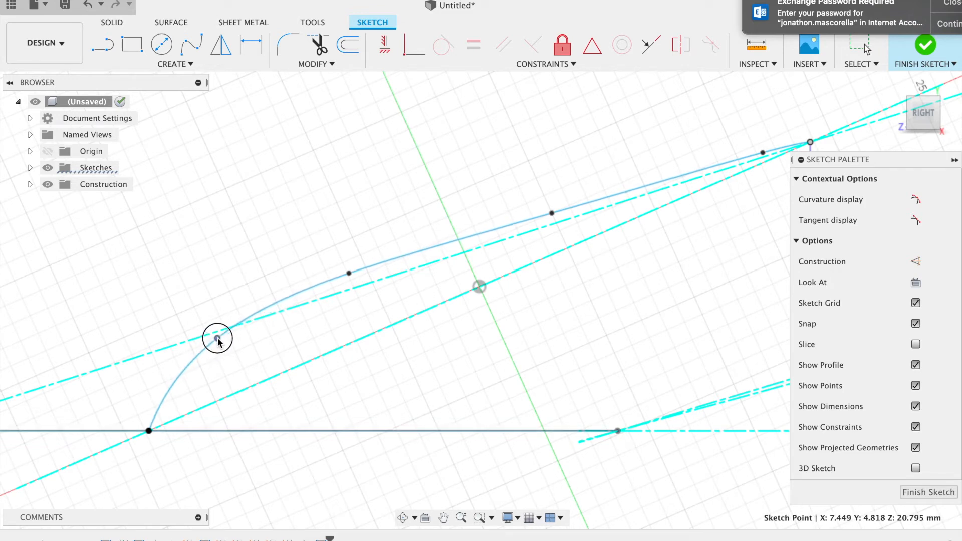
scroll(217, 339, left, 7)
scroll(215, 350, down, 2)
scroll(215, 355, right, 7)
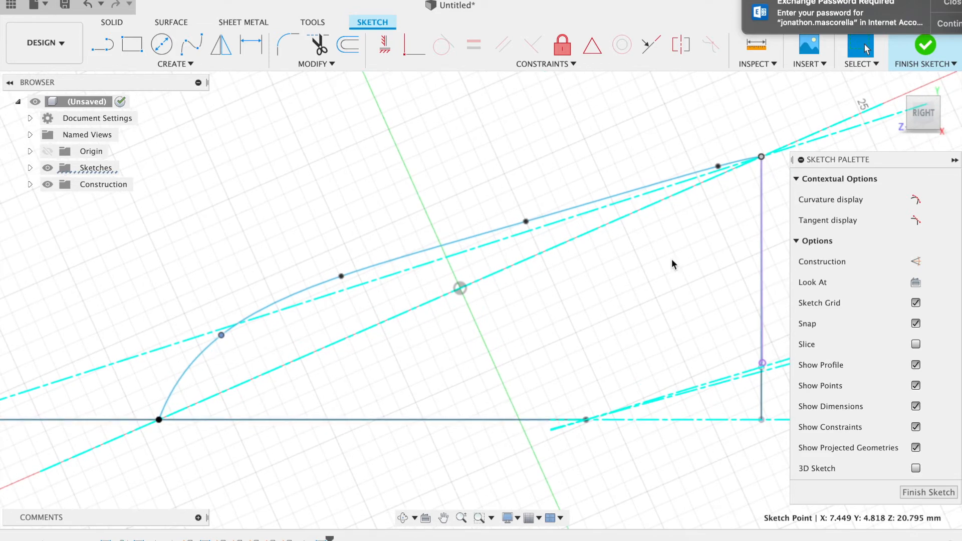
click(926, 46)
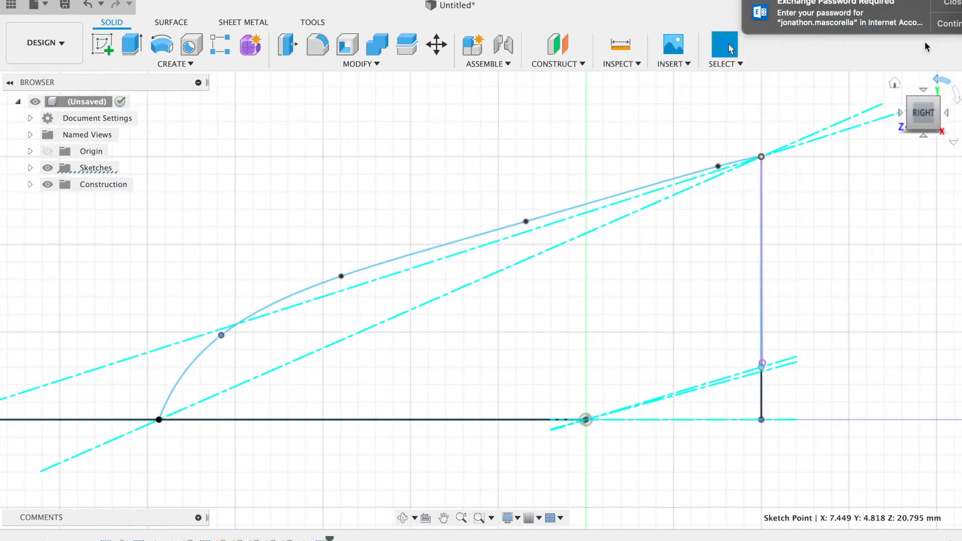
Step: Create an angled plane through the axis from the rectangle's top edge midpoint to the profile's rounded tip, and start a sketch on it
drag(924, 114, 961, 146)
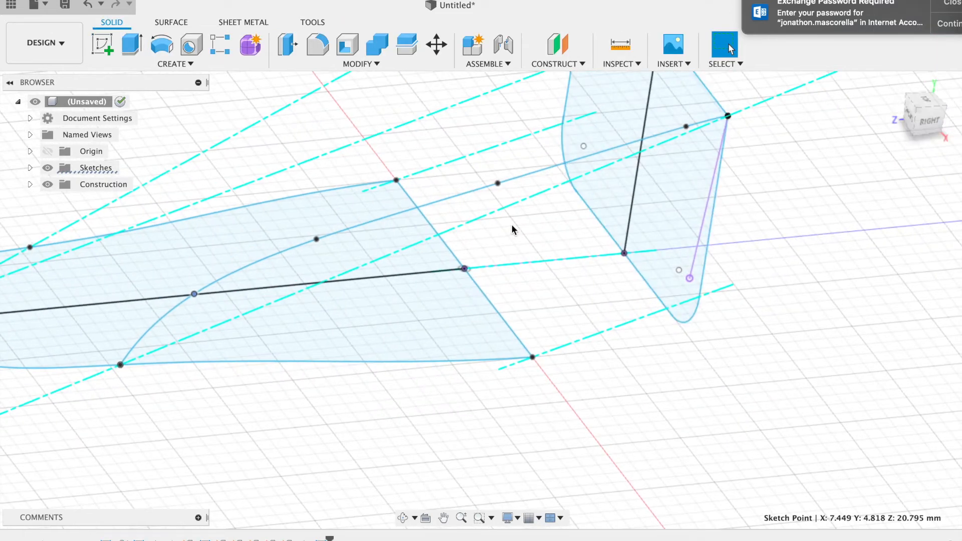
scroll(513, 230, left, 5)
scroll(513, 229, up, 5)
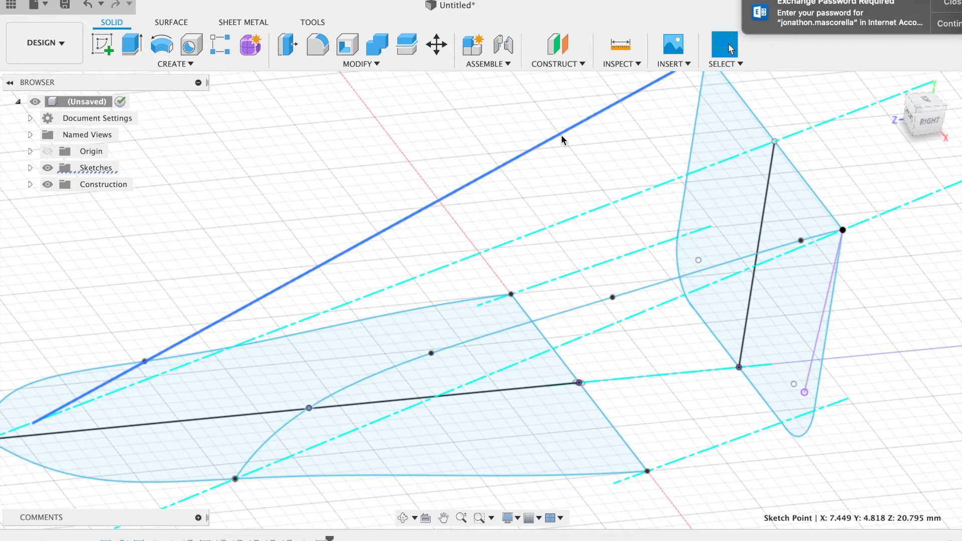
click(927, 46)
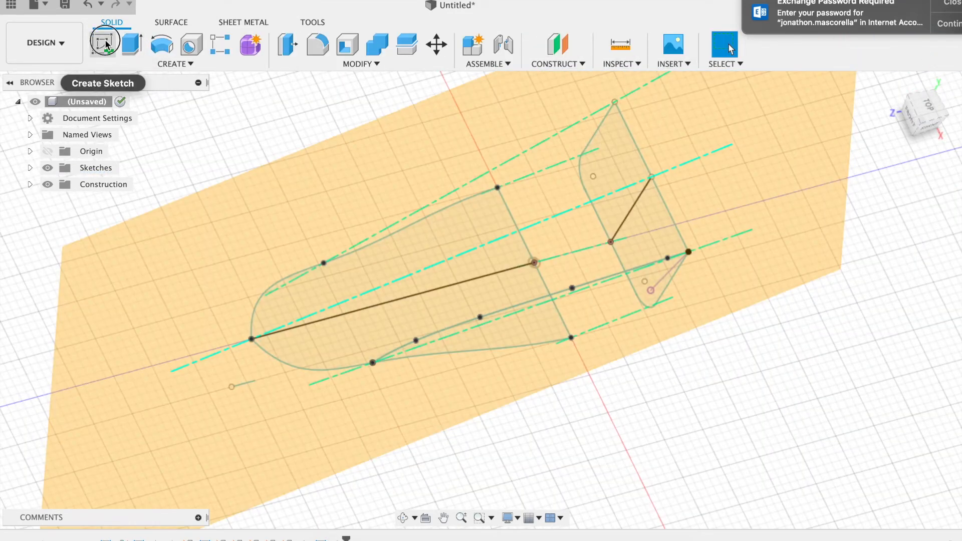
click(102, 44)
click(289, 215)
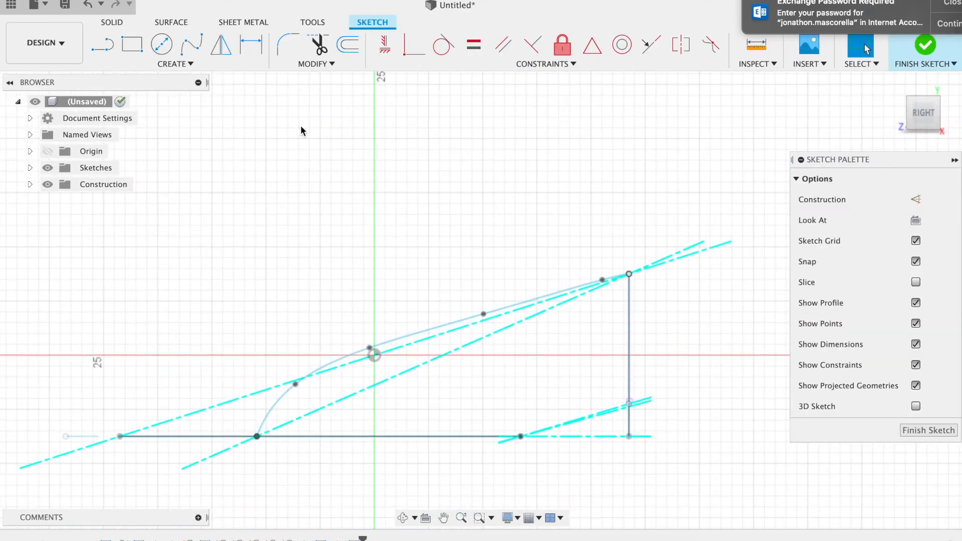
Step: Project the rectangle's top edge midpoint and the profile's tip point into the sketch, keeping the projection link on
click(189, 43)
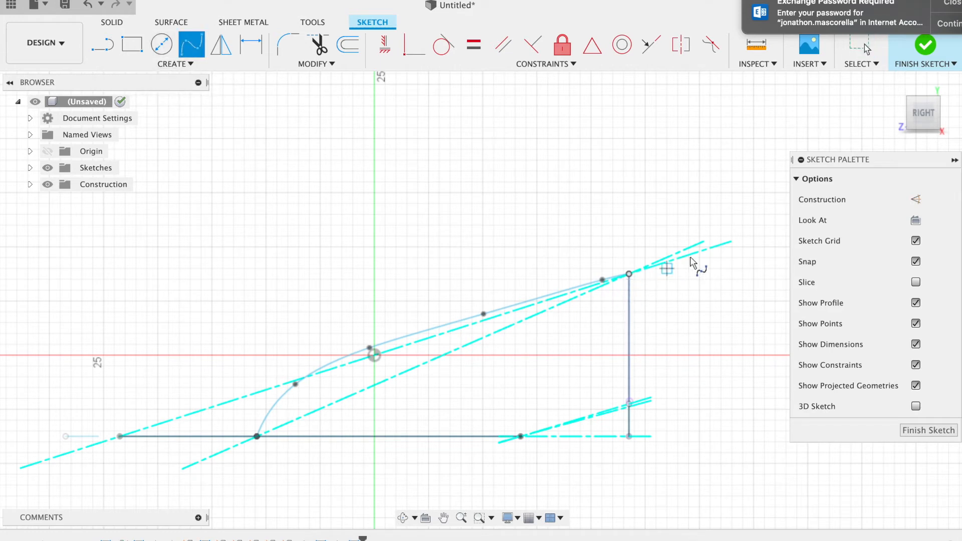
drag(922, 114, 936, 133)
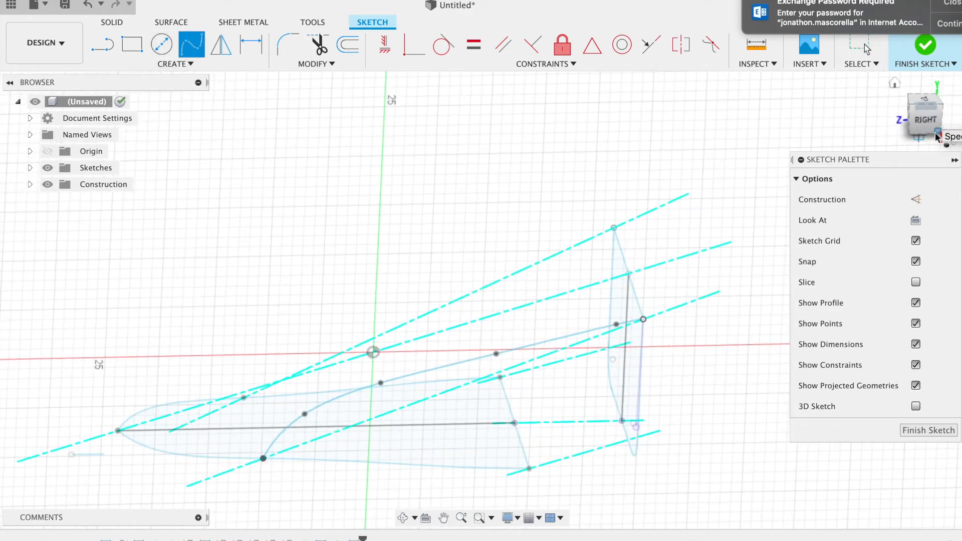
key(p)
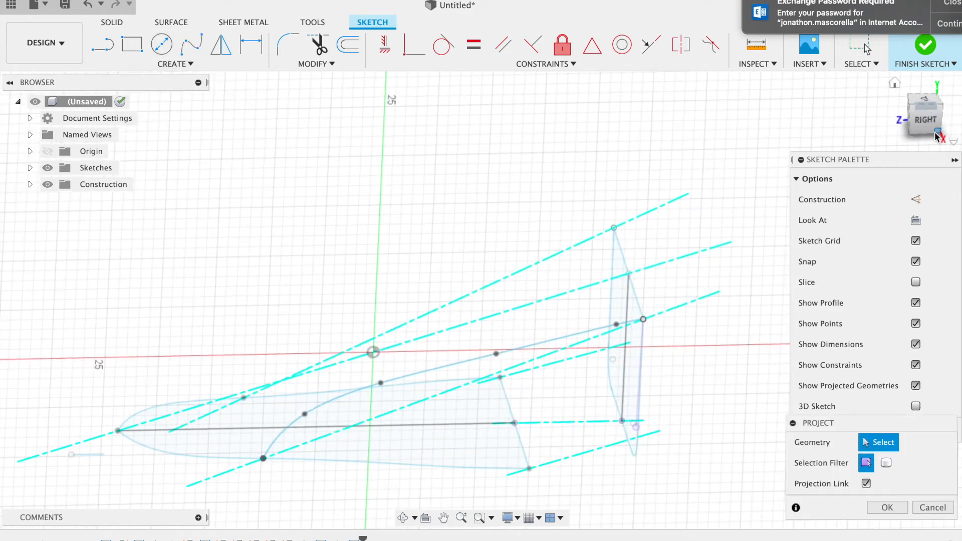
click(630, 276)
click(118, 431)
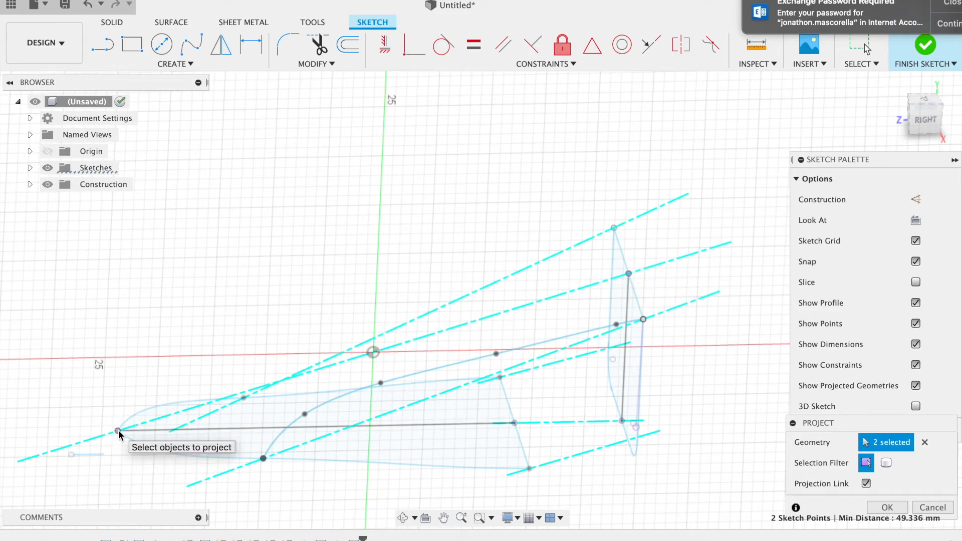
key(Return)
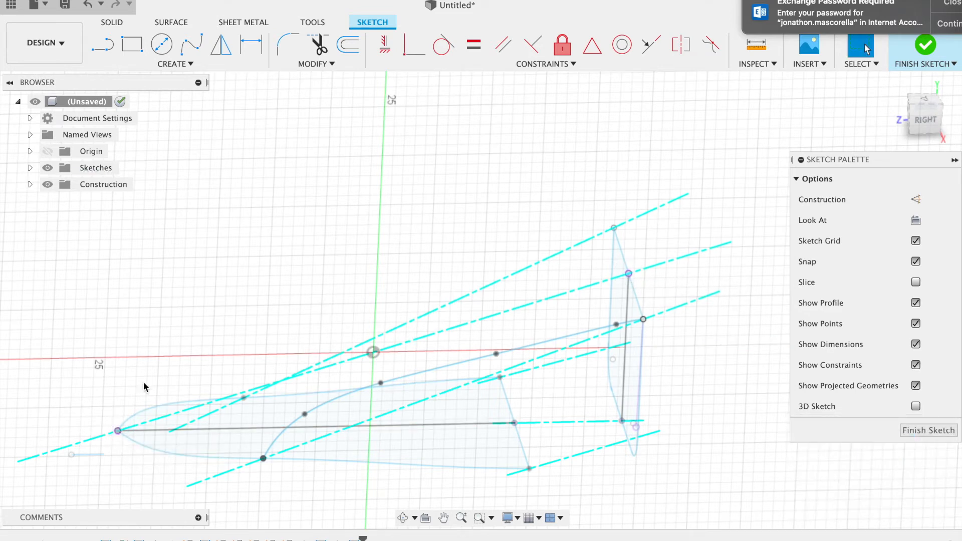
Step: Draw a fit point spline from the rectangle's top midpoint through two raised points to the profile's tip, and finish the sketch
click(191, 45)
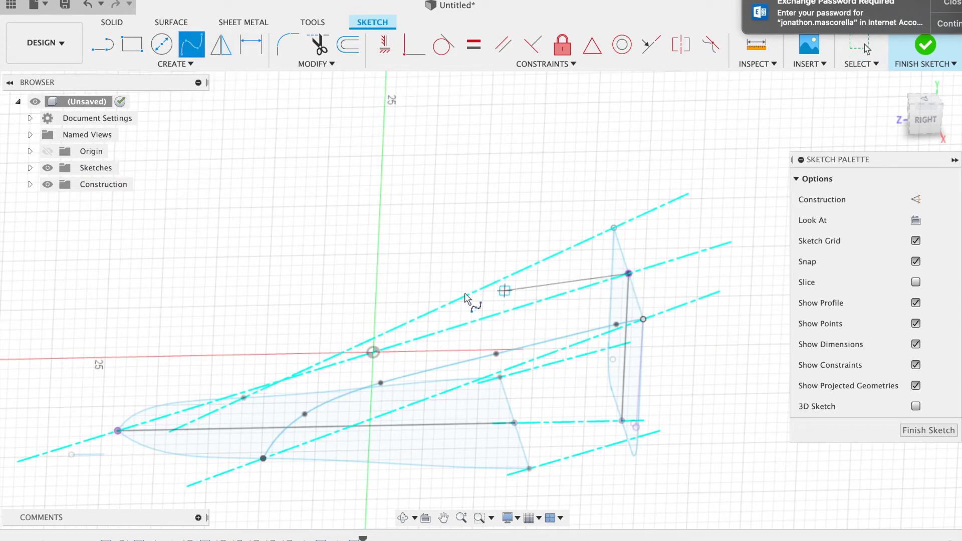
click(428, 312)
click(235, 355)
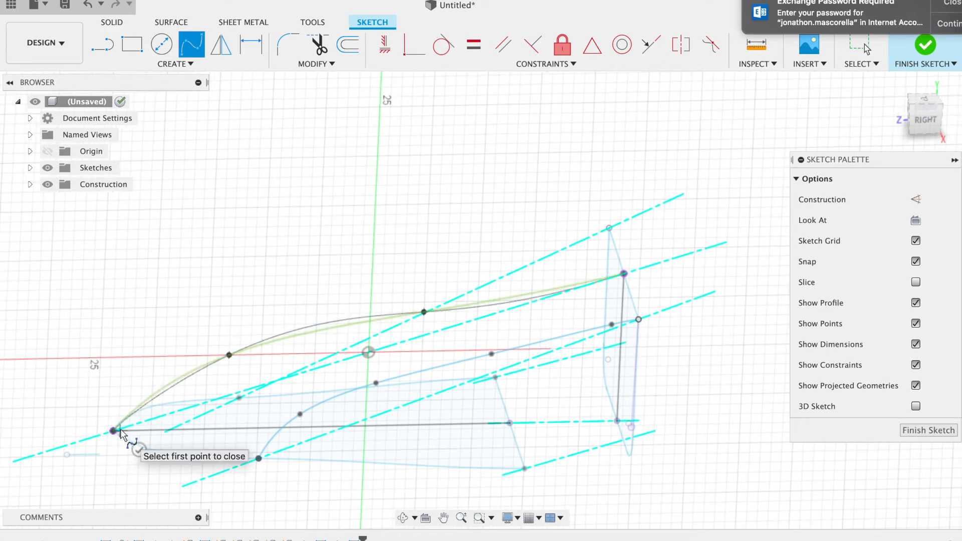
click(114, 430)
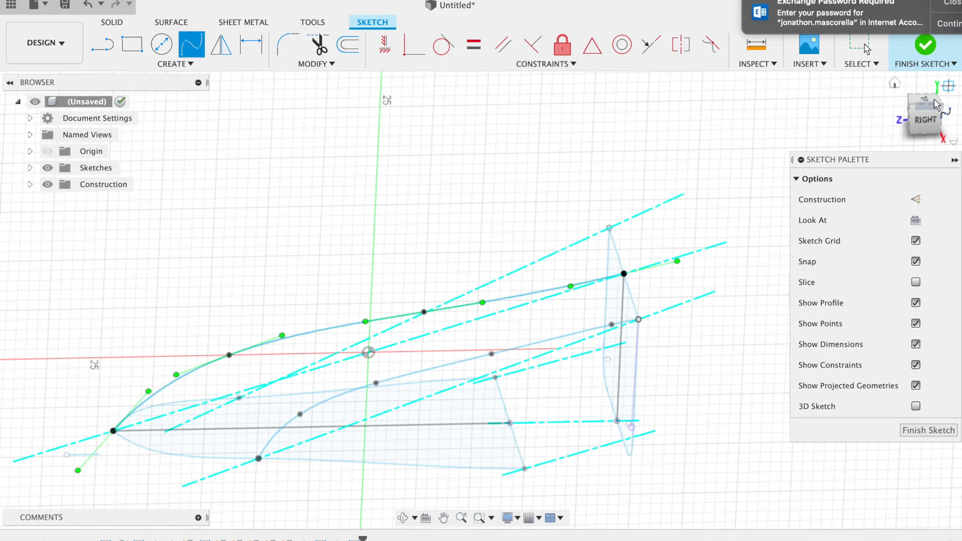
click(926, 122)
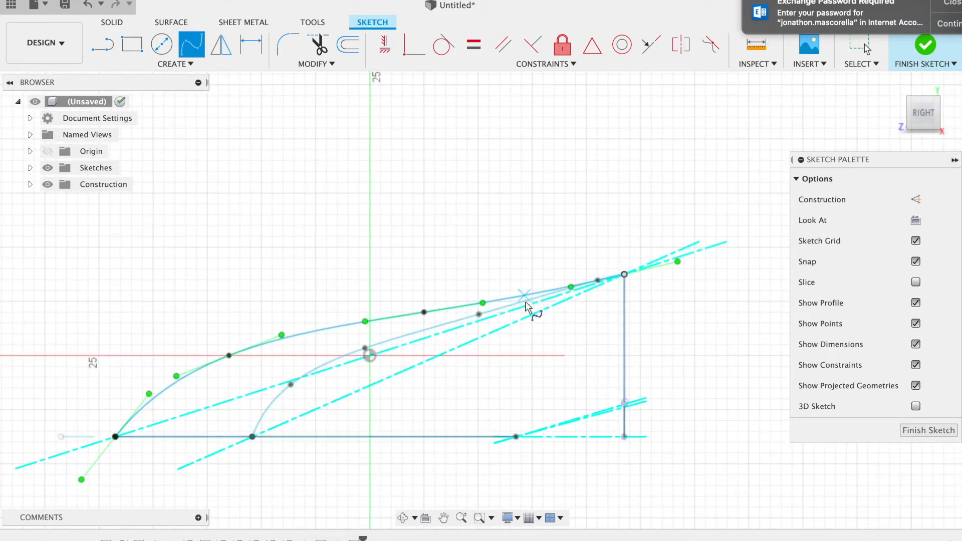
middle_drag(488, 304, 481, 300)
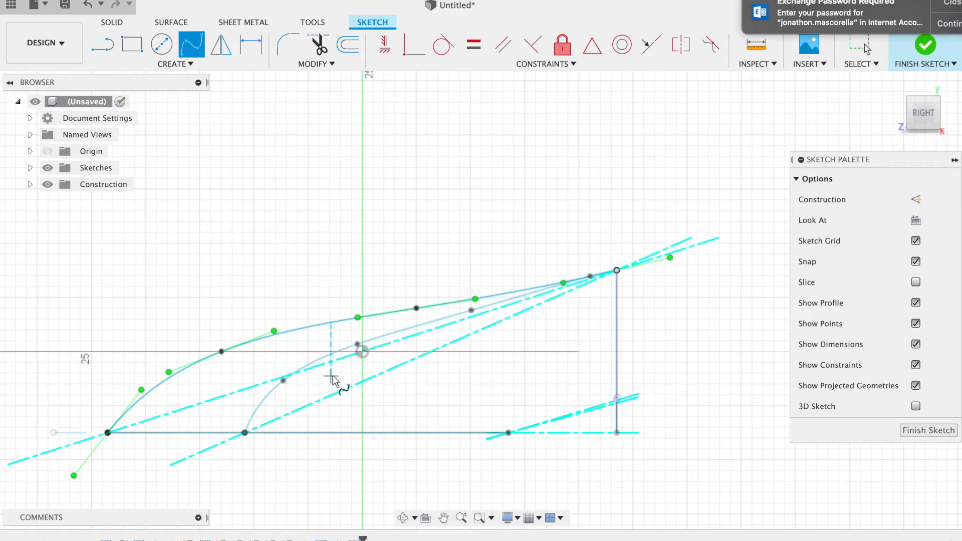
click(927, 46)
Step: Create an axis through two points: the profile's right-hand corner and the right end of the rectangle's straight bottom edge
drag(921, 120, 956, 136)
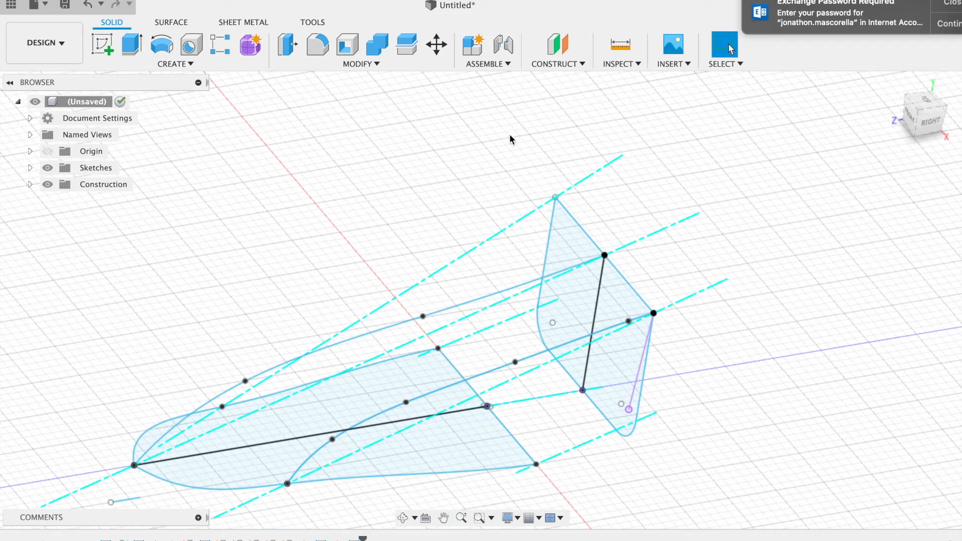
click(555, 64)
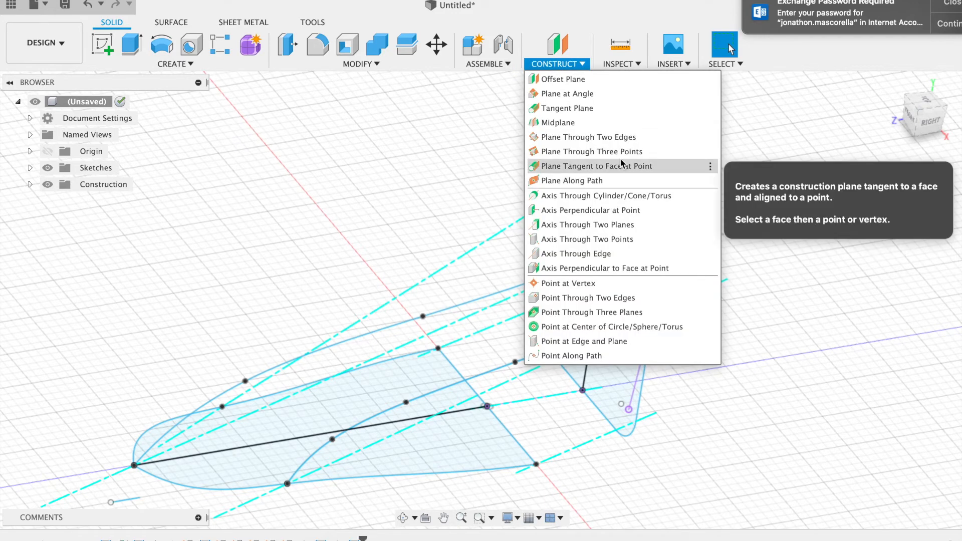
click(619, 240)
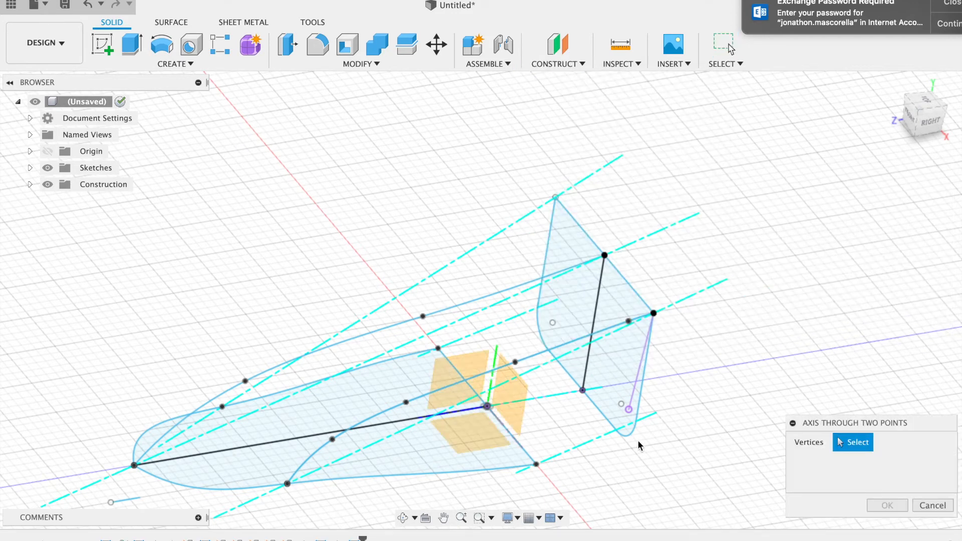
key(Return)
Step: Create a plane at an angle about the axis between the profile's right corner and the rectangle's bottom edge, and start a sketch on it
drag(932, 117, 886, 111)
click(556, 64)
click(577, 94)
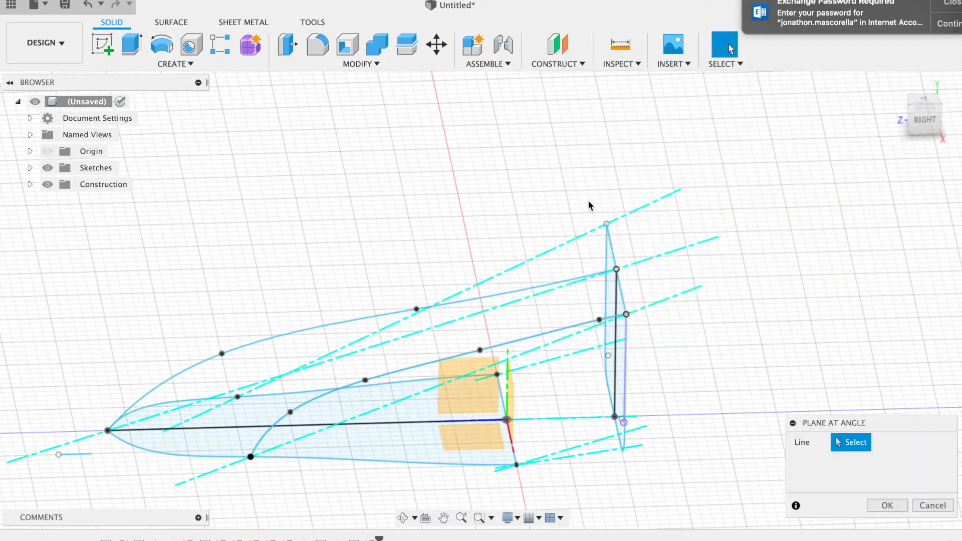
click(597, 452)
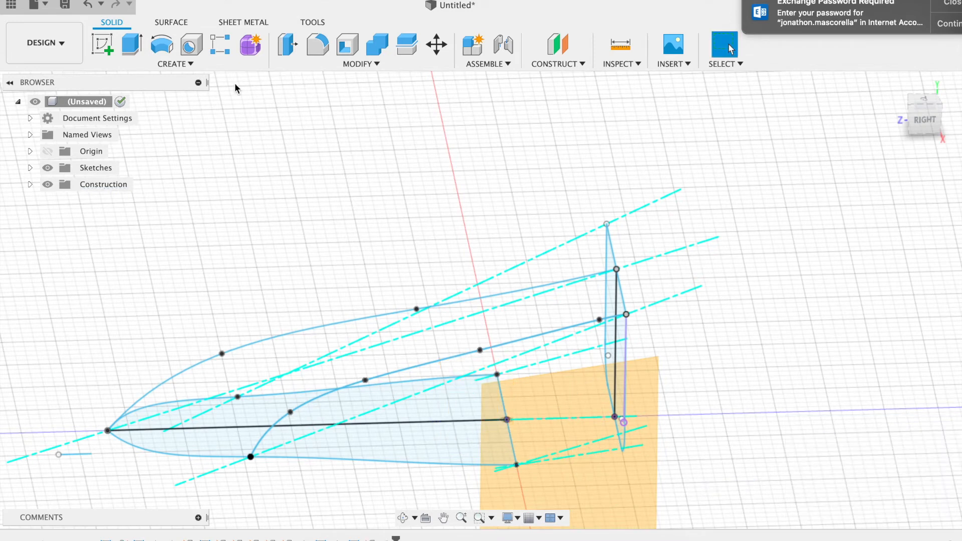
click(102, 44)
click(591, 477)
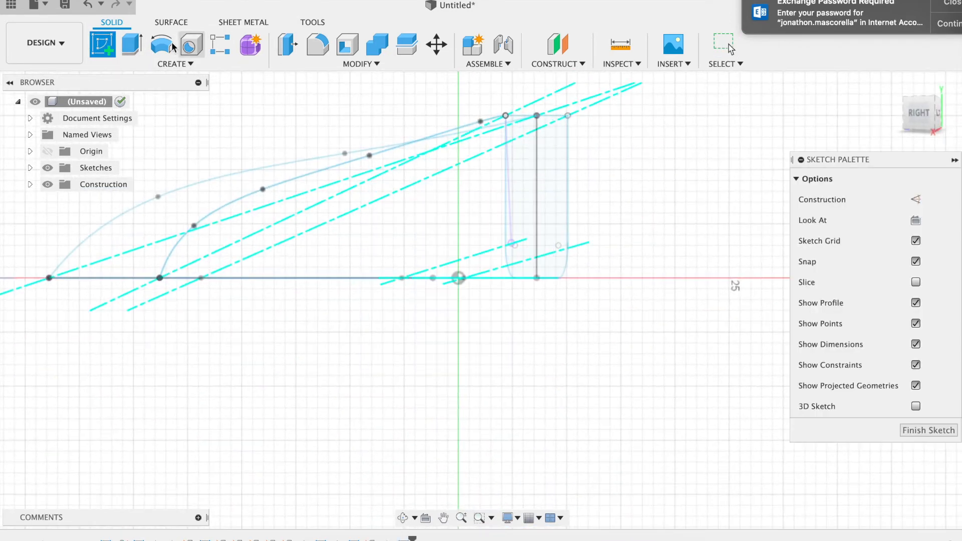
Step: Project the right end of the rectangle's straight bottom edge and the profile's right corner into the sketch
key(l)
scroll(536, 279, up, 5)
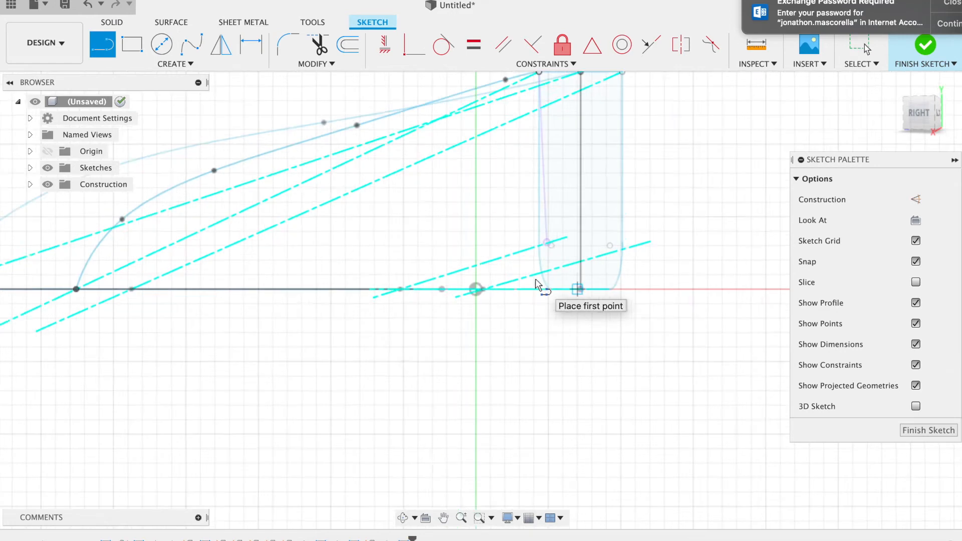
scroll(783, 244, right, 5)
key(p)
mouse_move(929, 121)
mouse_down()
mouse_move(954, 129)
mouse_move(945, 124)
mouse_up()
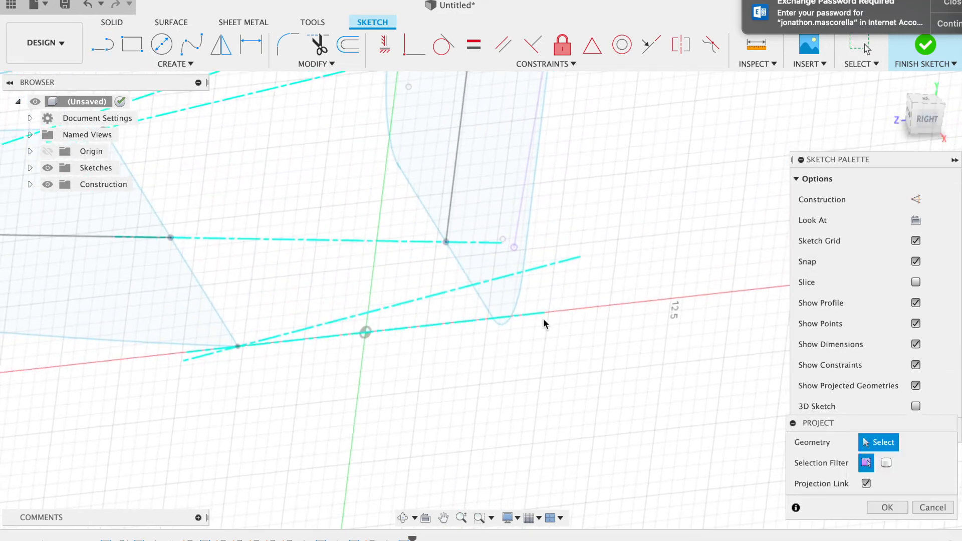
click(492, 318)
key(Return)
Step: Draw a line from the rectangle's projected bottom edge end to the profile's right corner, and finish the sketch
key(l)
click(493, 319)
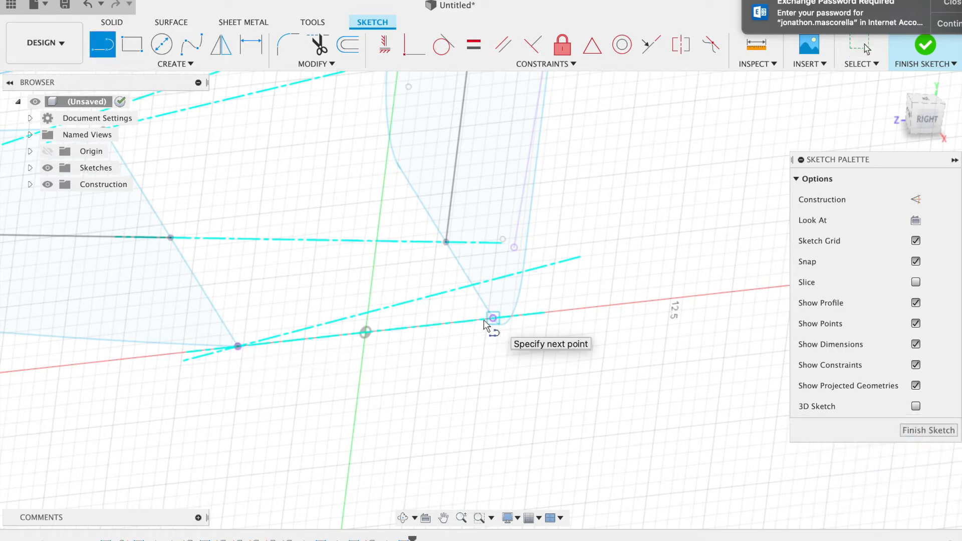
click(238, 347)
key(Escape)
click(930, 38)
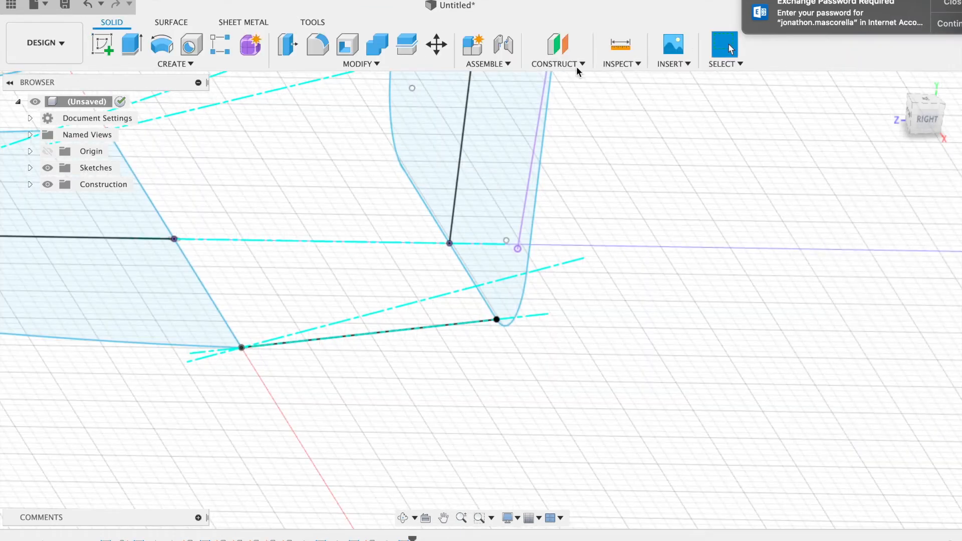
Step: Create a plane at an angle about the axis from the profile's right corner to the upper end of the rectangle's rounded corner, and sketch on it
click(550, 65)
click(551, 92)
click(428, 302)
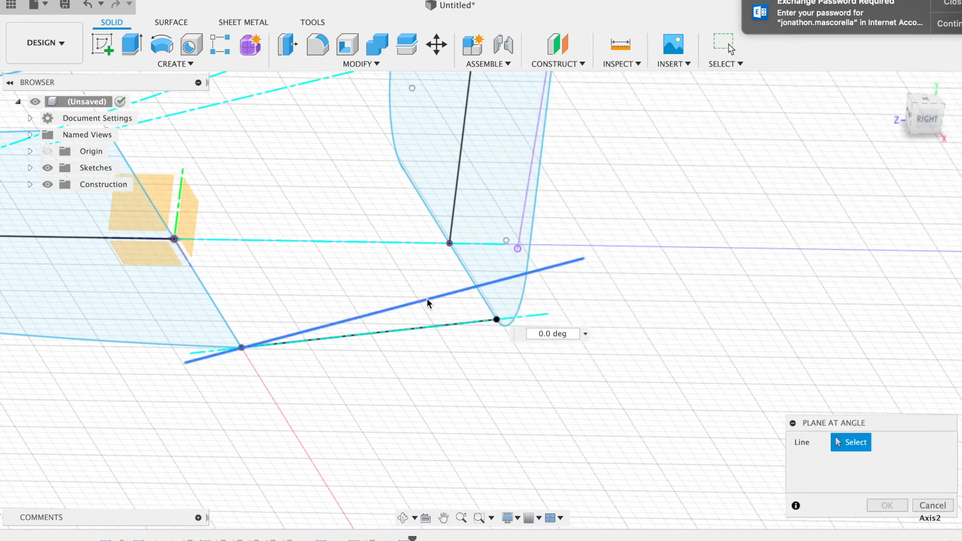
key(Return)
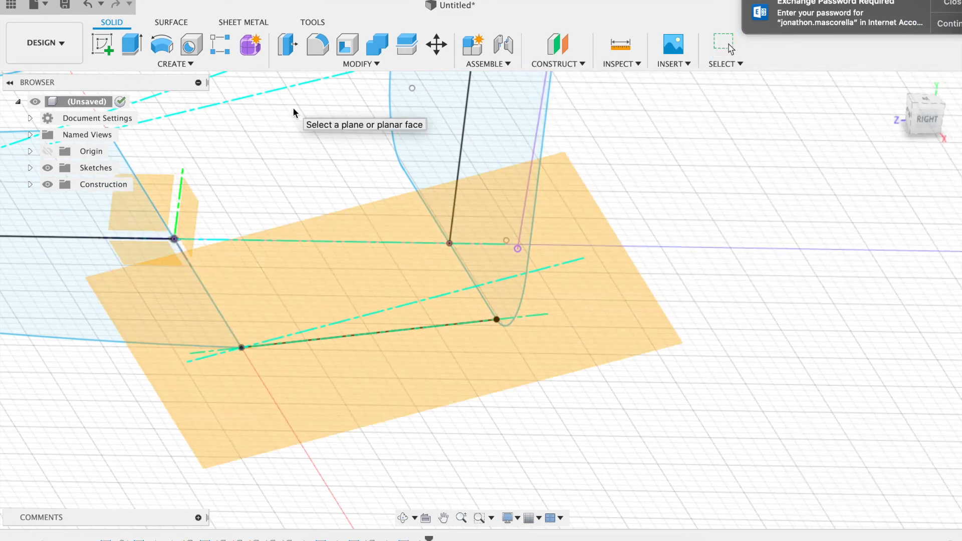
click(103, 44)
click(399, 323)
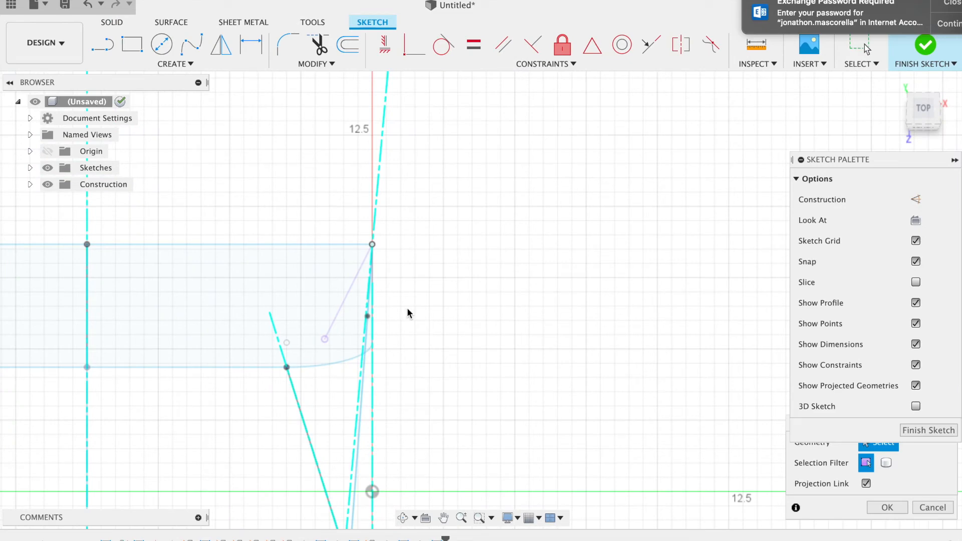
Step: Project the upper end of the rectangle's right rounded corner and the profile's right corner into the sketch
click(915, 101)
scroll(672, 306, up, 5)
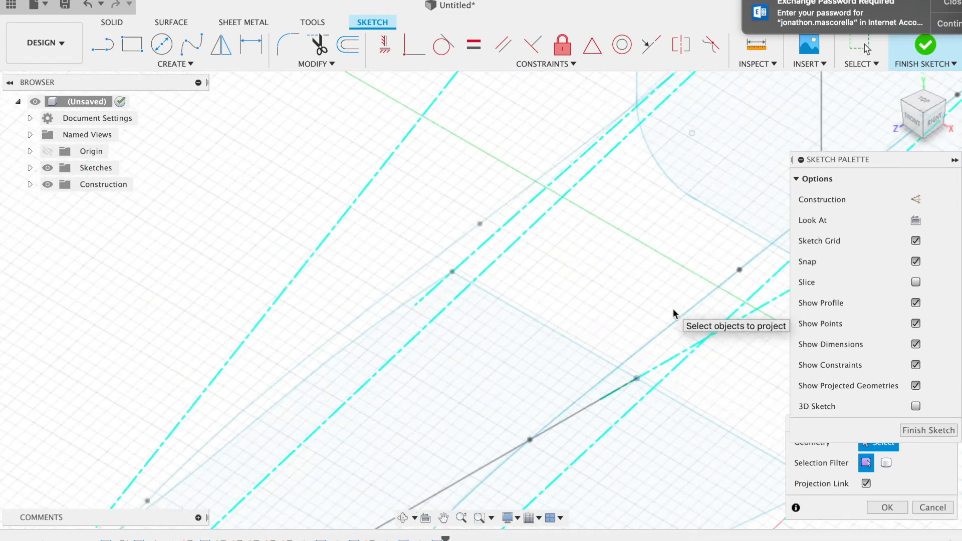
scroll(671, 307, right, 10)
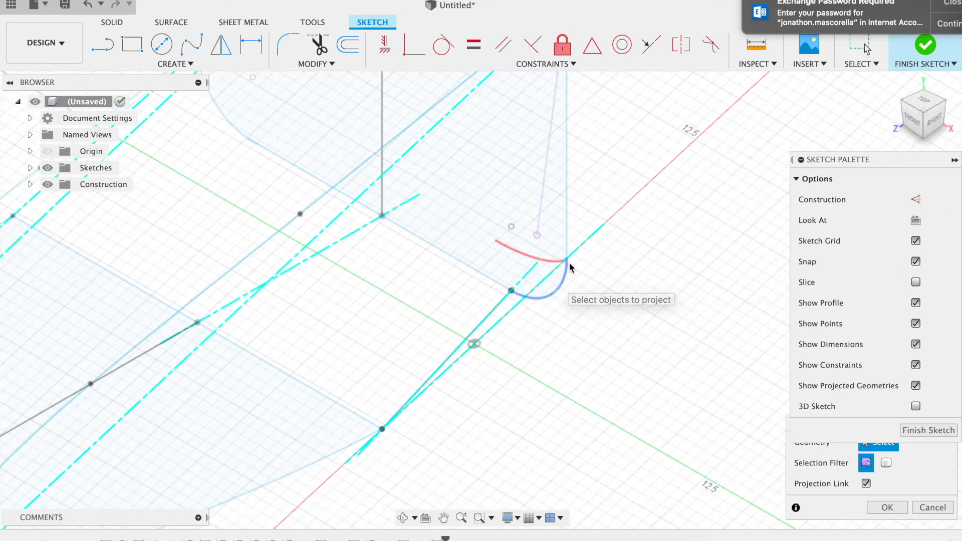
click(567, 259)
click(382, 429)
key(Return)
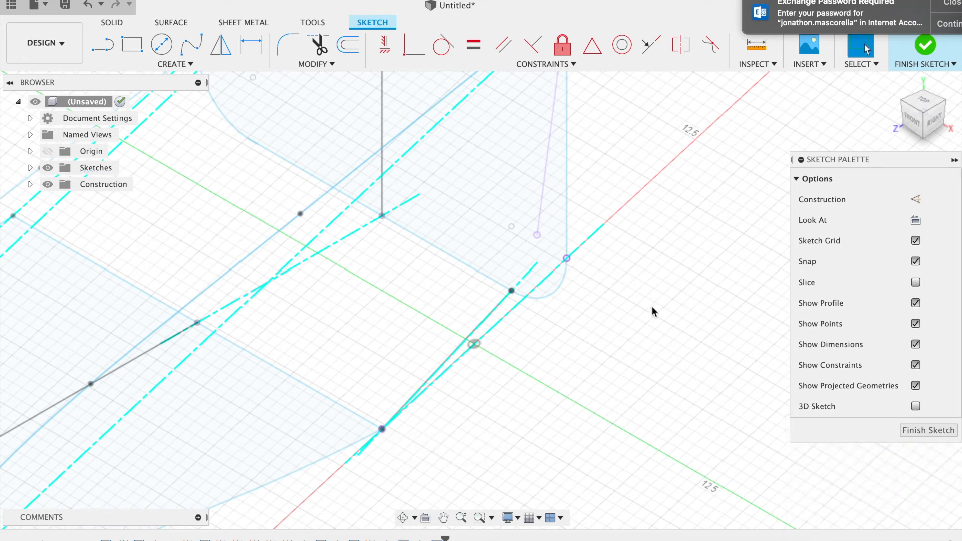
Step: Draw a line from the upper end of the rectangle's rounded corner to the profile's right corner, and finish the sketch
click(102, 44)
click(567, 259)
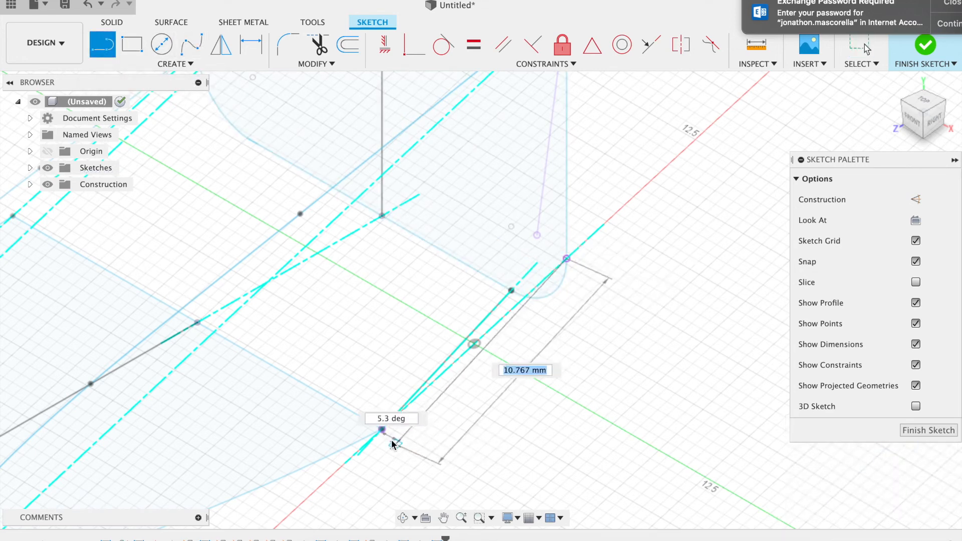
click(382, 430)
key(Escape)
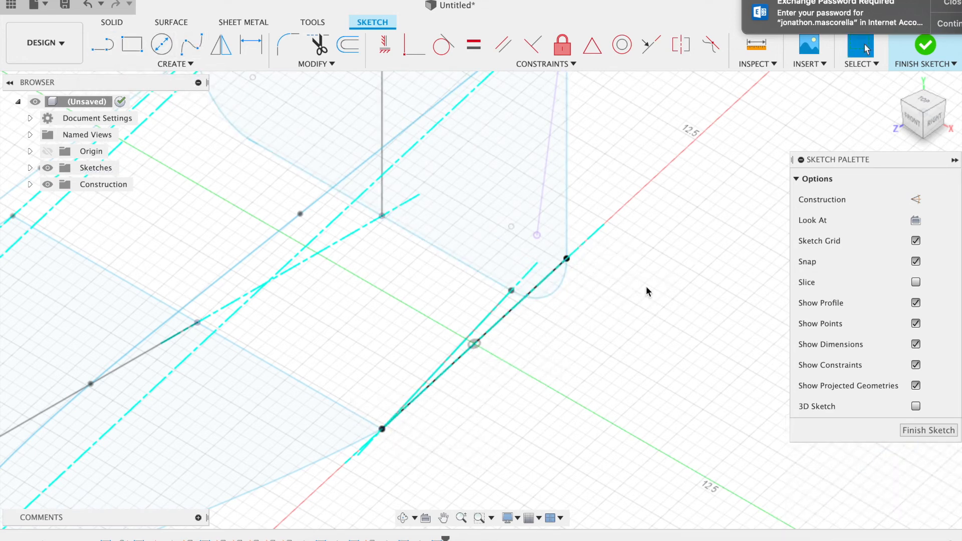
scroll(652, 286, down, 3)
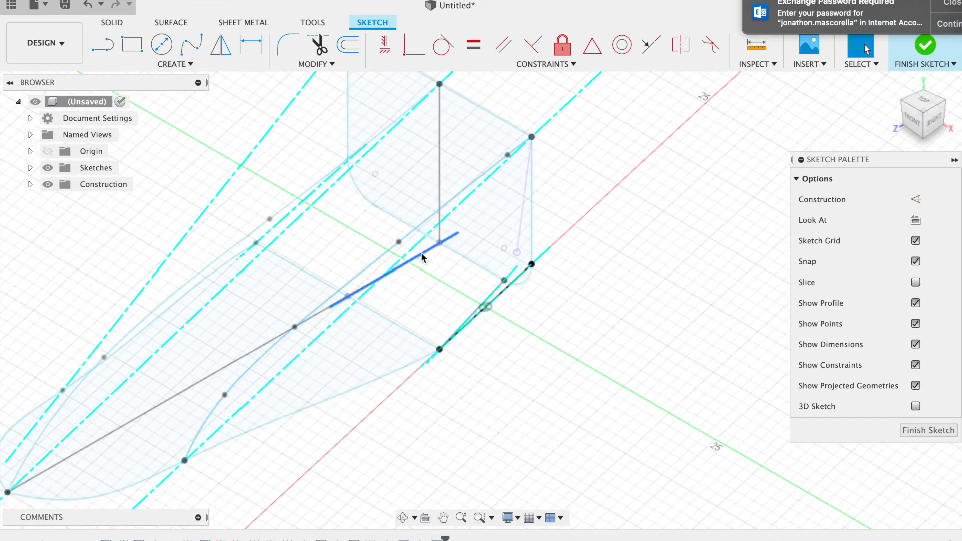
click(925, 45)
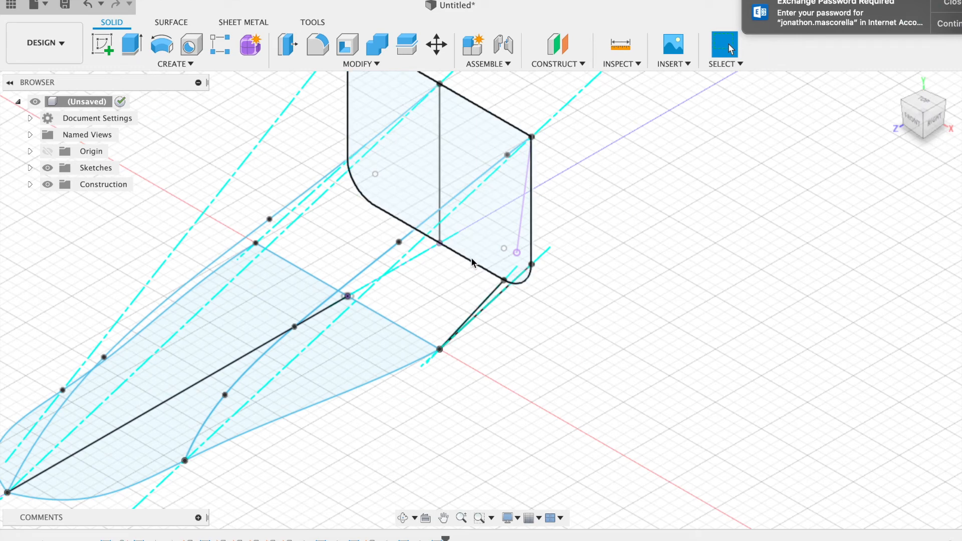
scroll(483, 256, up, 2)
click(507, 122)
click(557, 64)
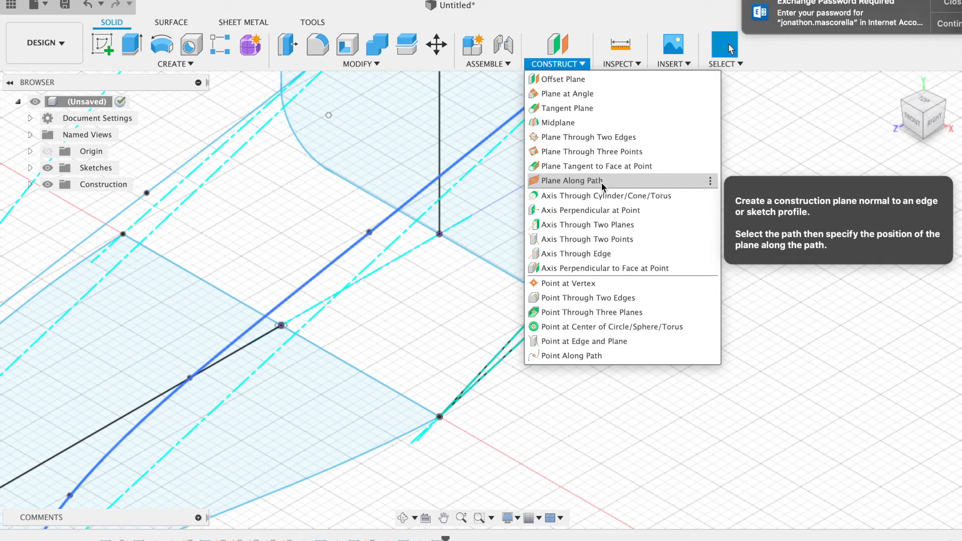
click(619, 240)
click(440, 234)
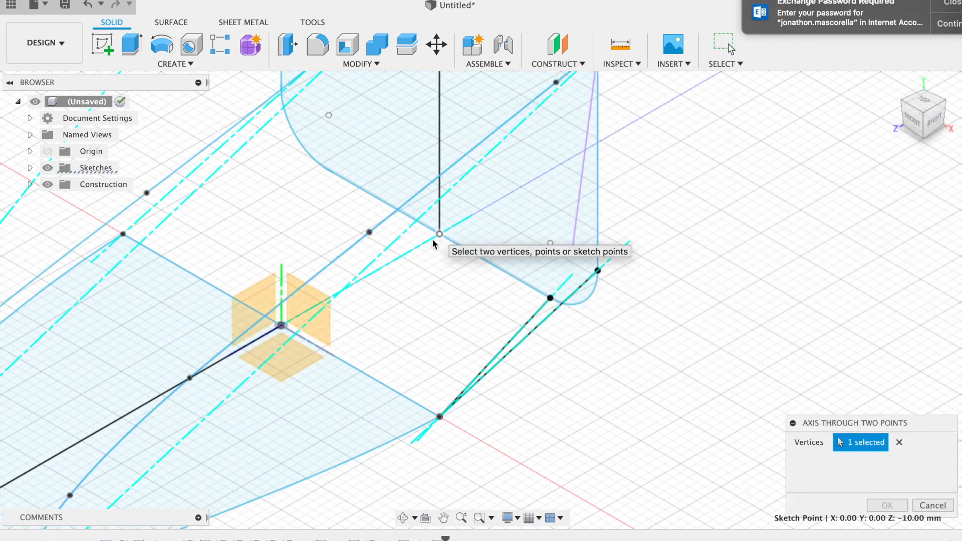
key(Return)
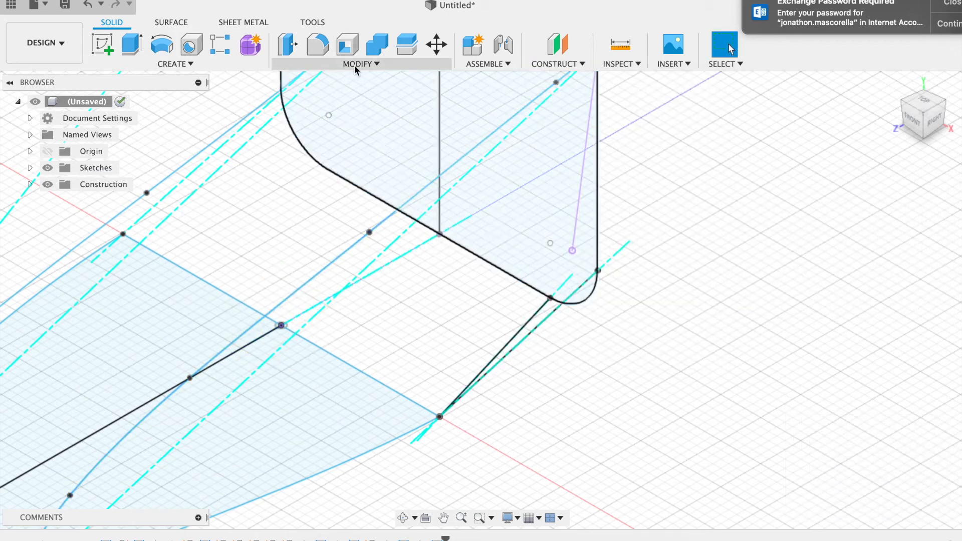
Step: Create a plane at an angle about the central axis between the profile and the rectangle's bottom edge, and start a sketch on it
click(555, 64)
click(566, 94)
click(400, 257)
key(Return)
click(108, 45)
click(381, 288)
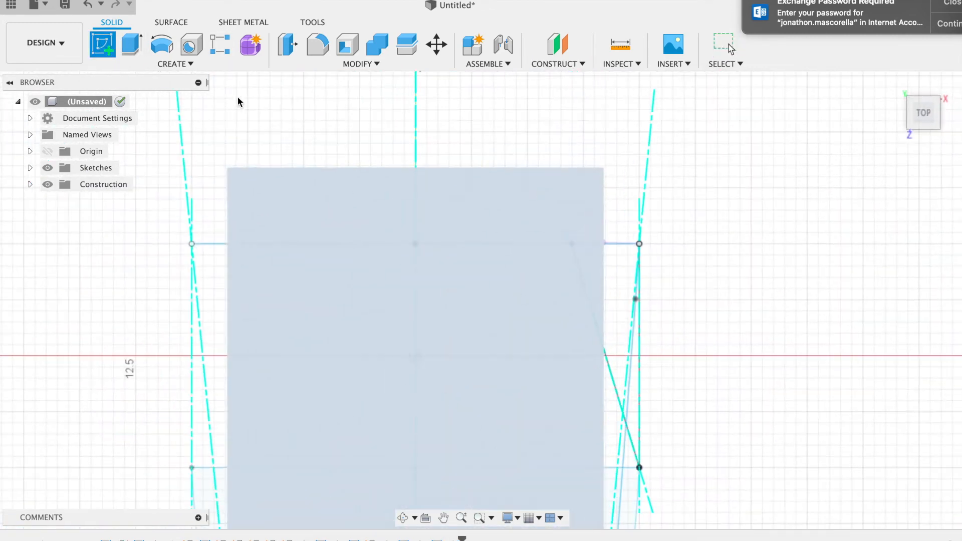
Step: Project the midpoints of the rectangle's bottom edge and the profile's straight edge into the sketch
key(p)
click(431, 301)
click(431, 389)
key(Return)
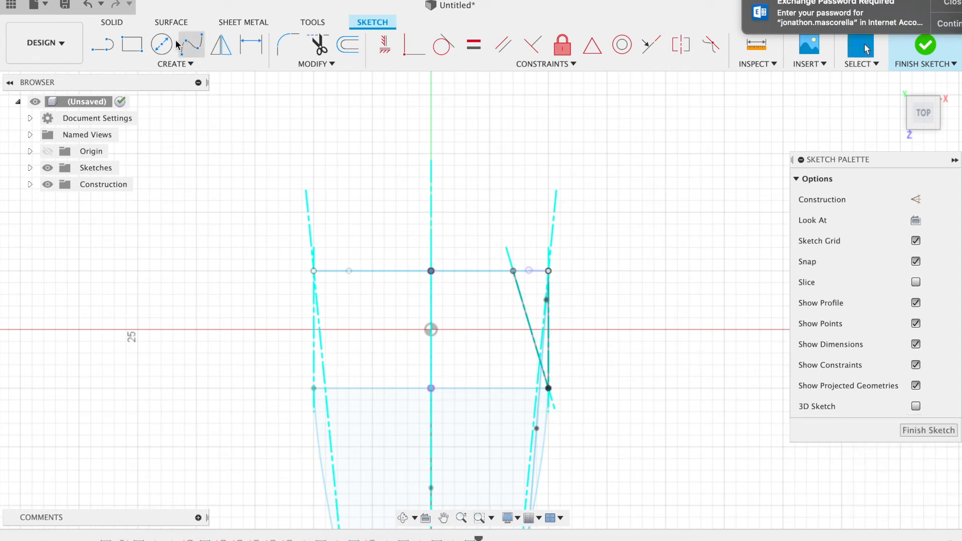
Step: Draw a line from the rectangle's projected bottom midpoint to the midpoint of the profile's straight edge, and finish the sketch
click(103, 44)
click(432, 273)
click(432, 400)
key(Escape)
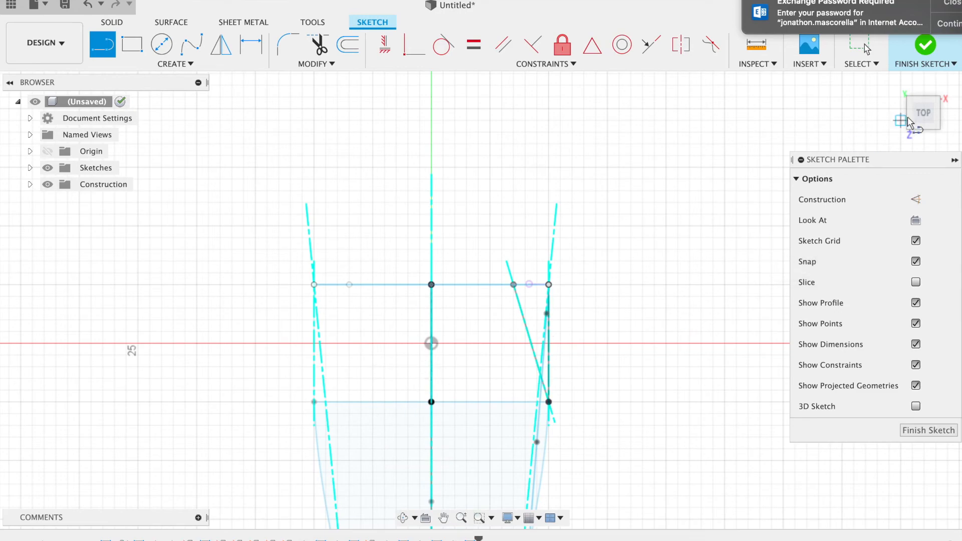
click(925, 50)
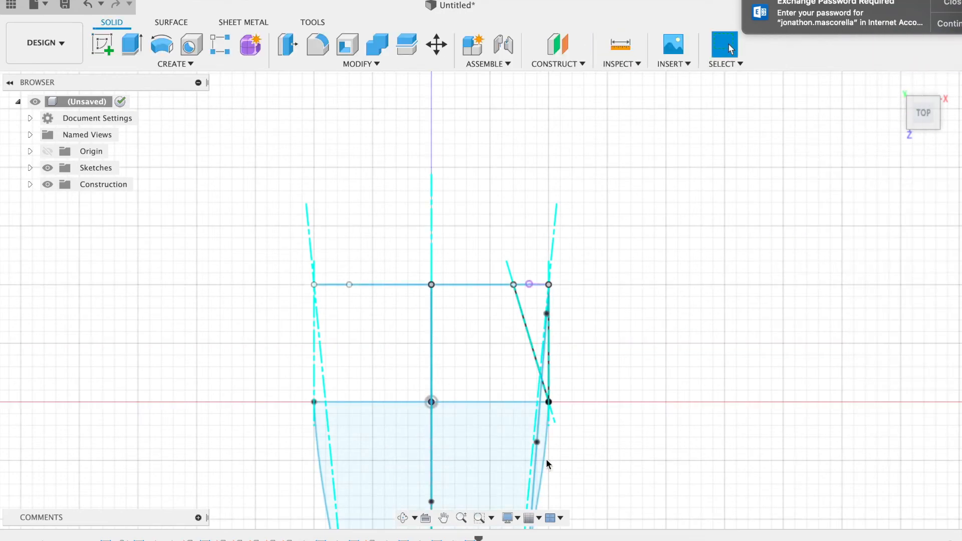
click(402, 518)
mouse_move(451, 401)
mouse_down()
mouse_move(605, 348)
mouse_move(636, 230)
mouse_move(747, 106)
mouse_move(436, 224)
mouse_move(601, 195)
mouse_move(498, 160)
mouse_move(587, 318)
mouse_move(573, 232)
mouse_move(620, 247)
mouse_up()
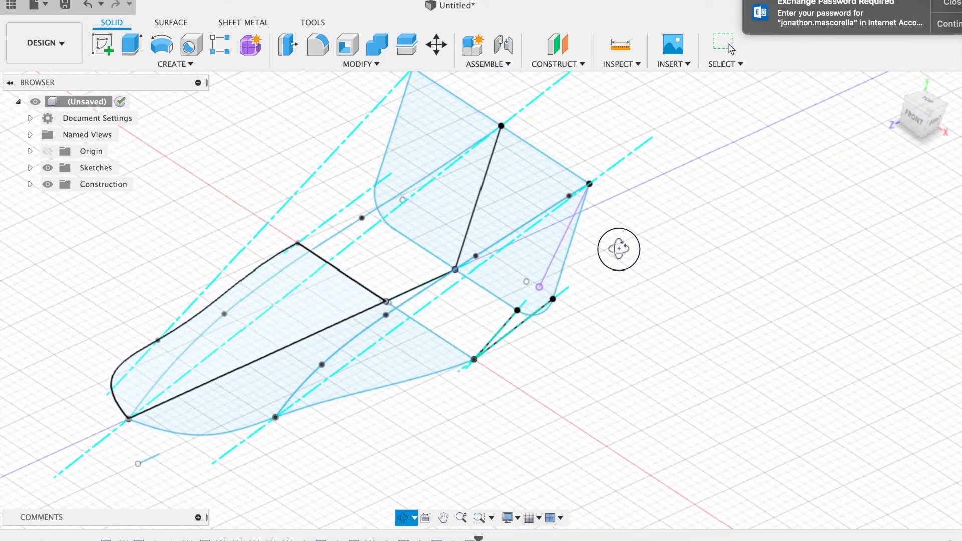
click(193, 65)
click(116, 180)
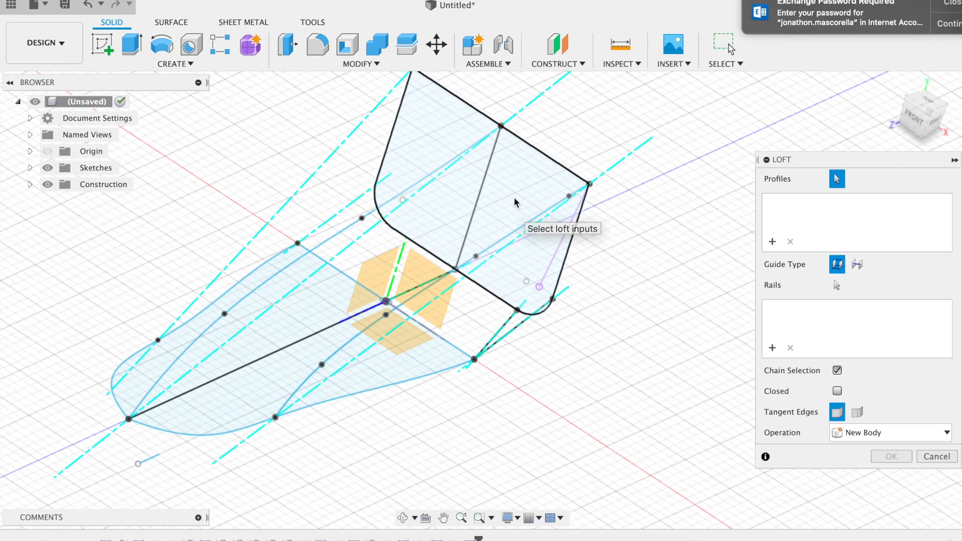
click(532, 175)
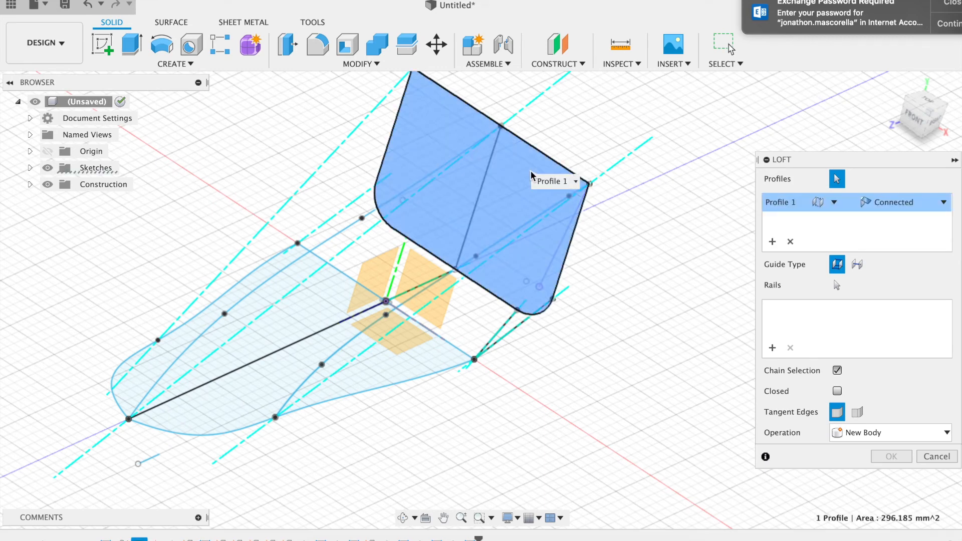
click(248, 399)
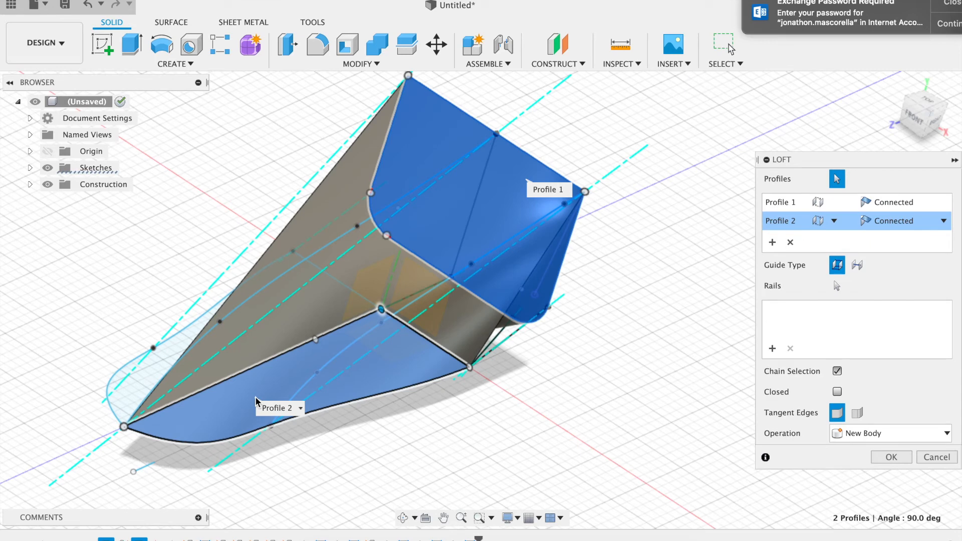
key(Escape)
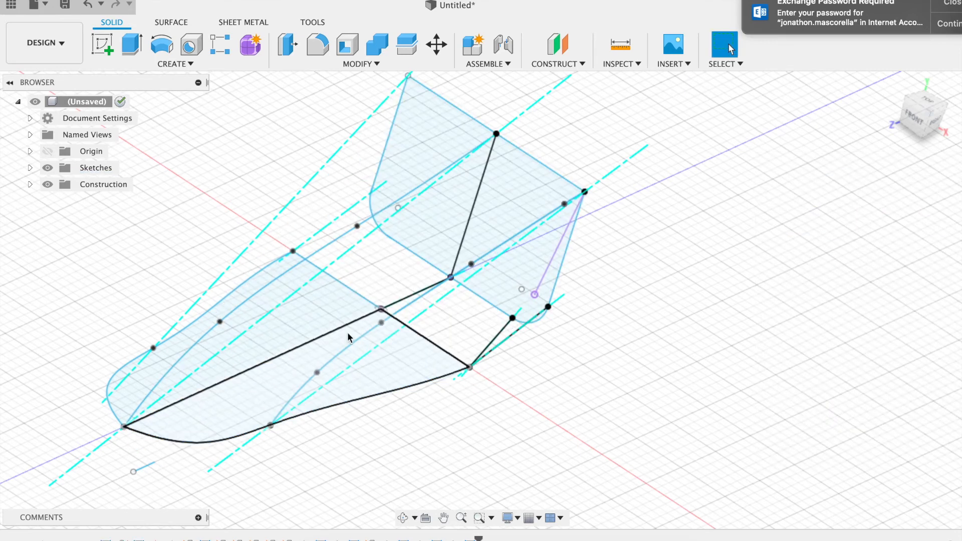
Step: Edit the round-cornered rectangle's sketch and draw a vertical centre line from the top edge's midpoint down to the origin
middle_drag(457, 205, 452, 195)
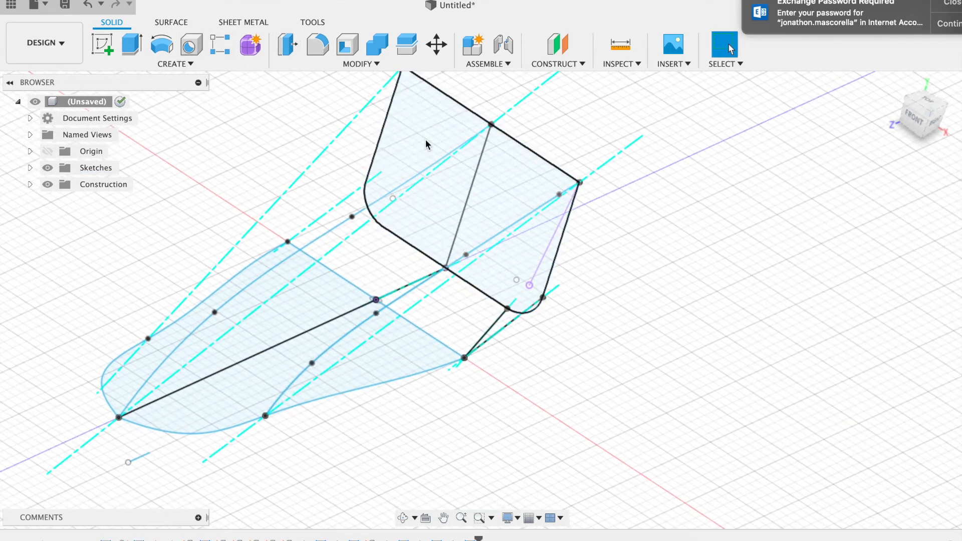
click(519, 142)
right_click(519, 142)
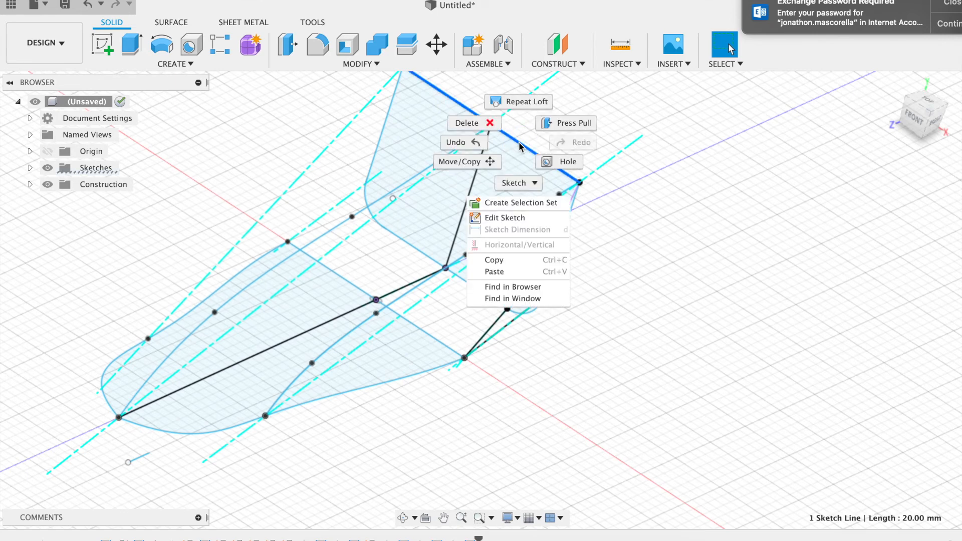
key(Escape)
double_click(499, 220)
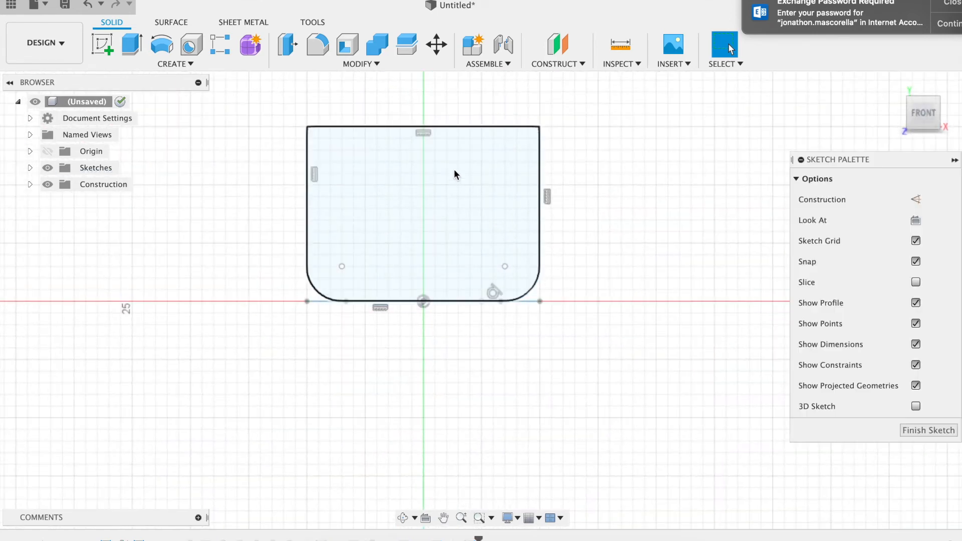
right_click(106, 43)
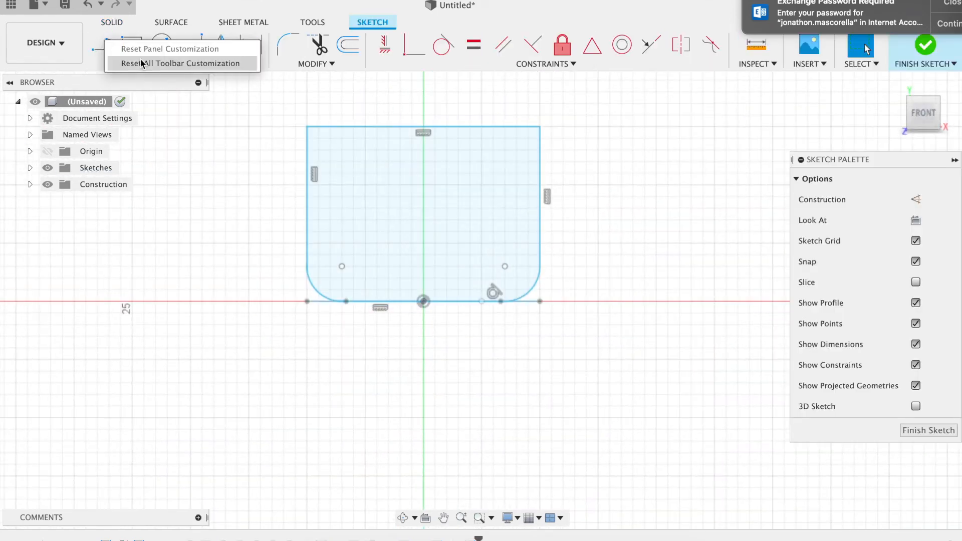
click(103, 49)
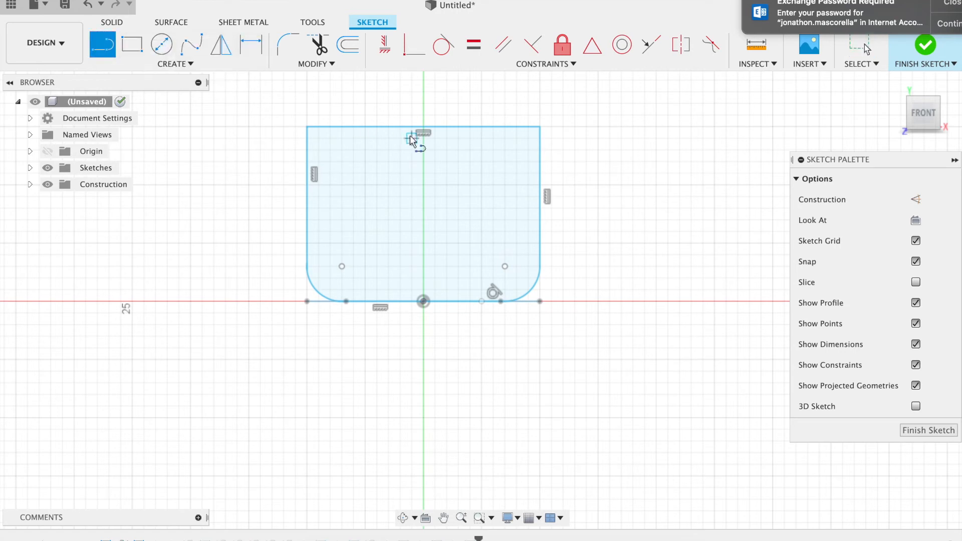
click(424, 130)
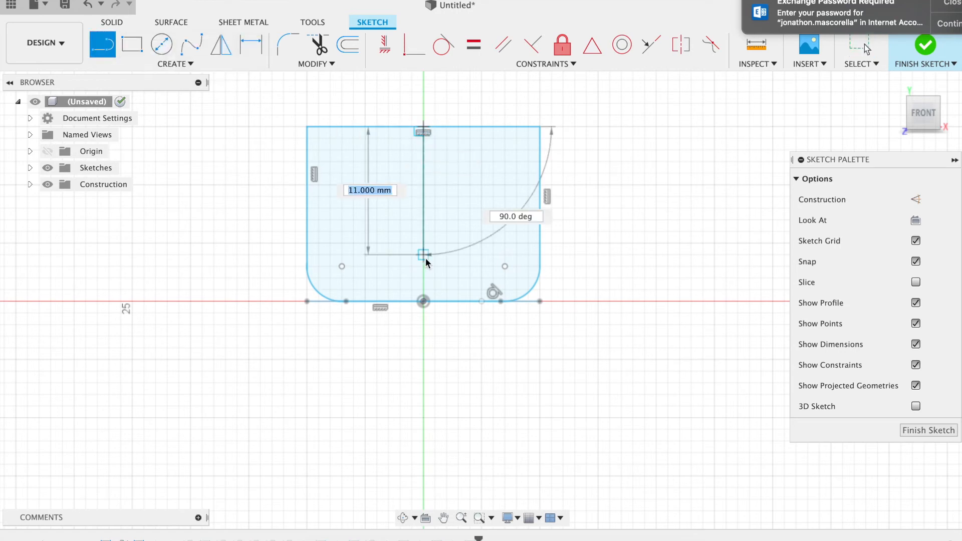
double_click(424, 302)
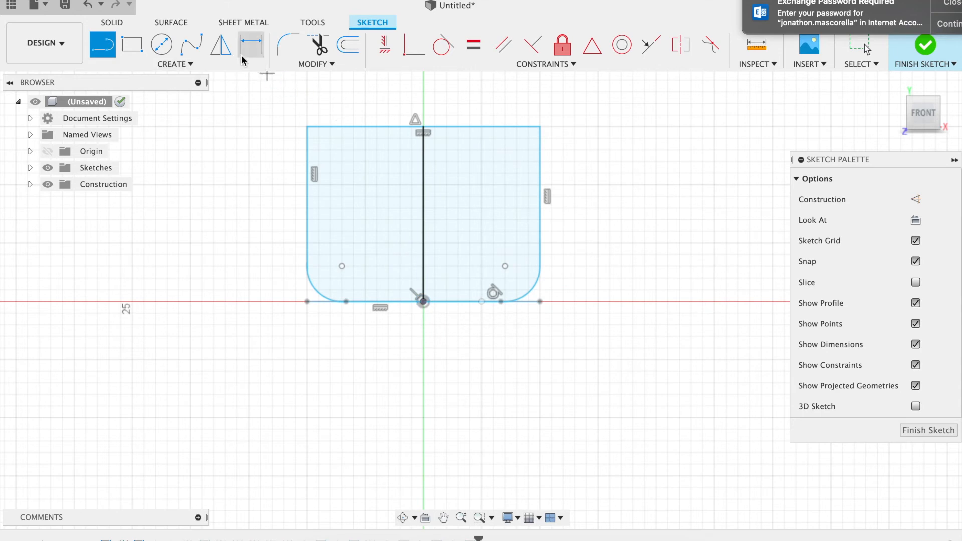
Step: Trim away the rectangle's left half, including its top edge, side, rounded corner and bottom edge pieces, and finish the sketch
click(320, 49)
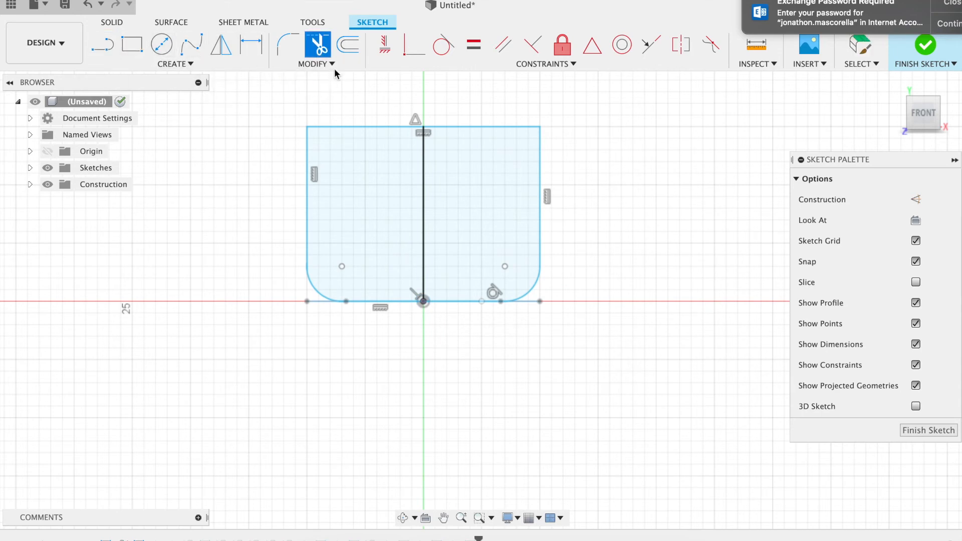
click(352, 128)
click(309, 188)
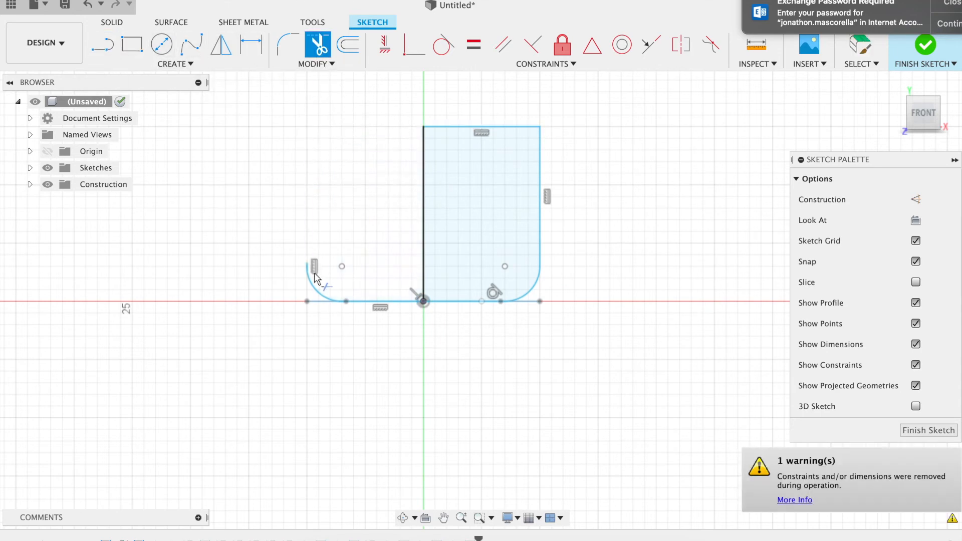
click(312, 292)
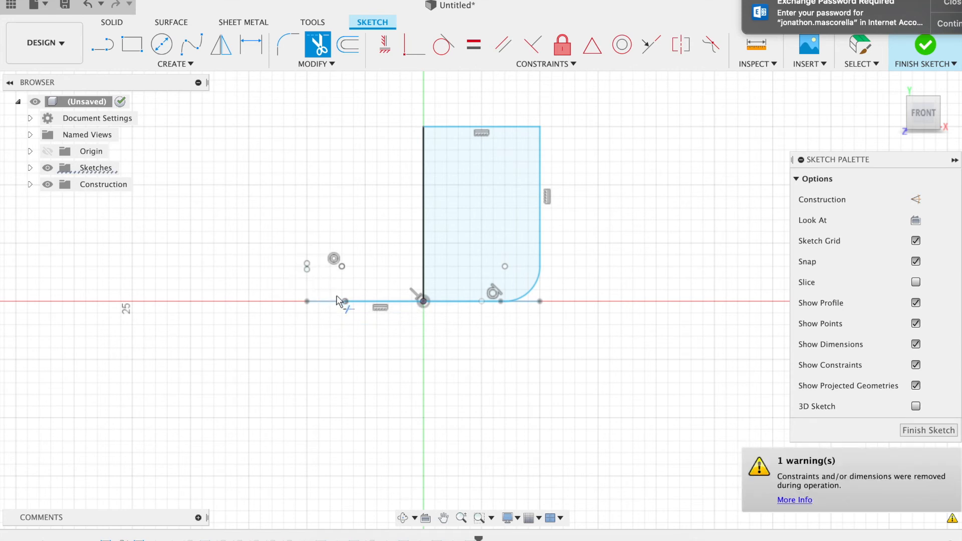
click(308, 267)
click(344, 302)
click(362, 302)
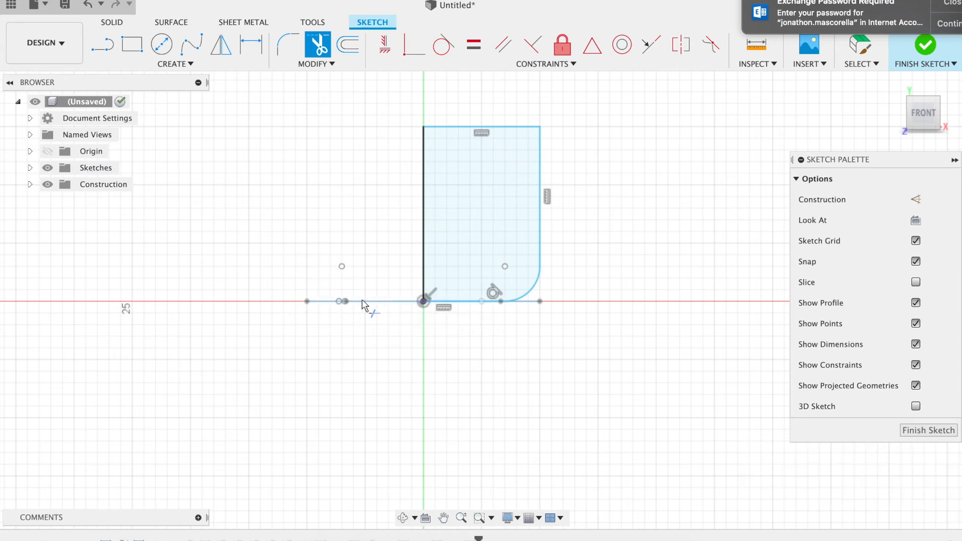
click(344, 302)
click(931, 46)
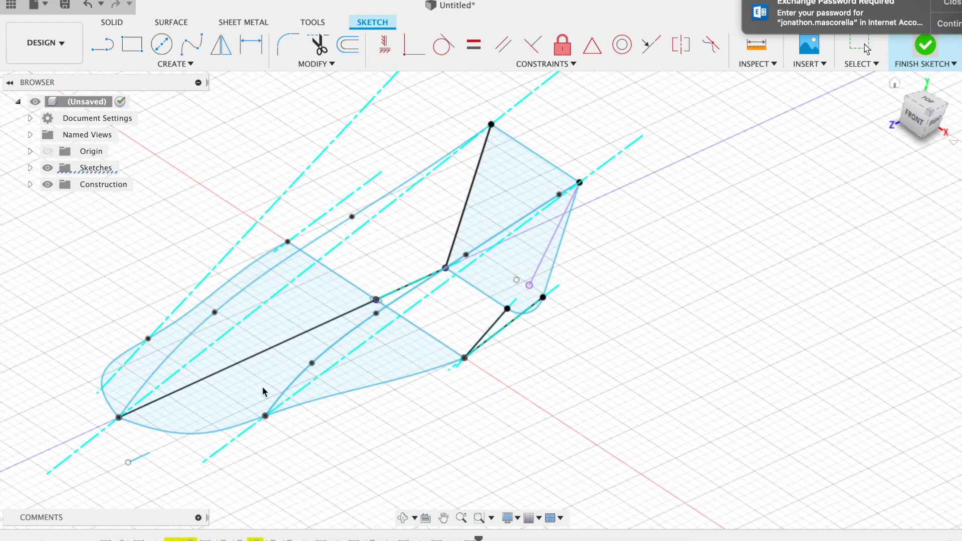
Step: Start a loft using the halved round-cornered rectangle and the adjoining half of the spline profile as its two profiles
click(159, 66)
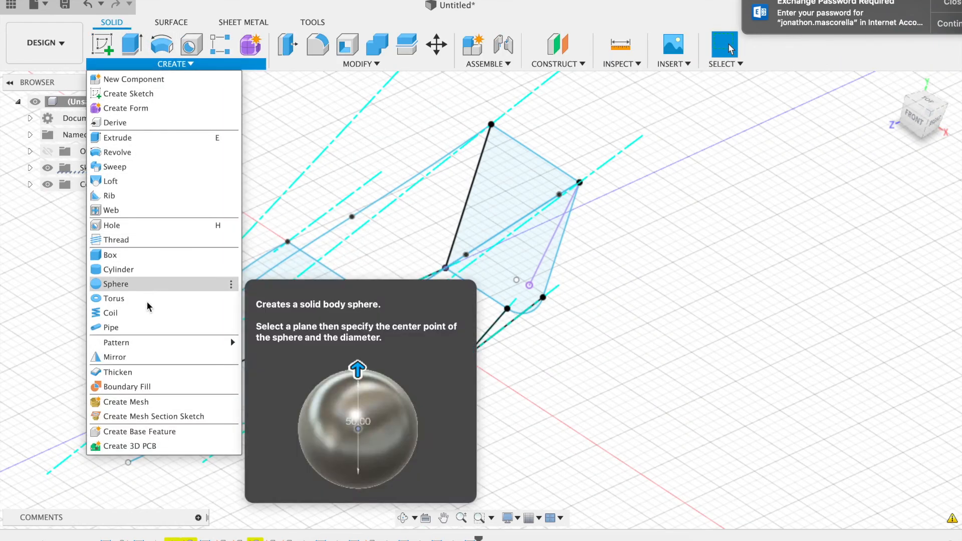
click(156, 181)
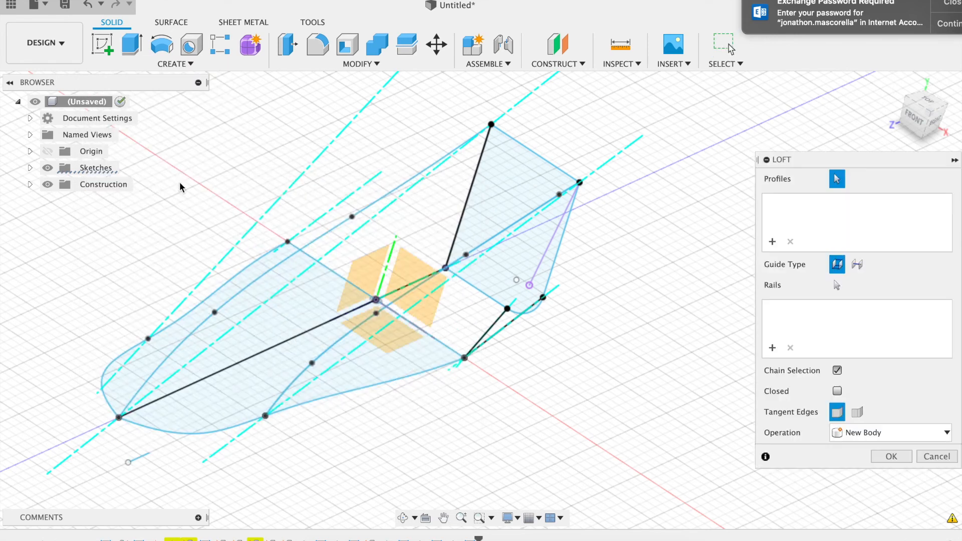
click(519, 242)
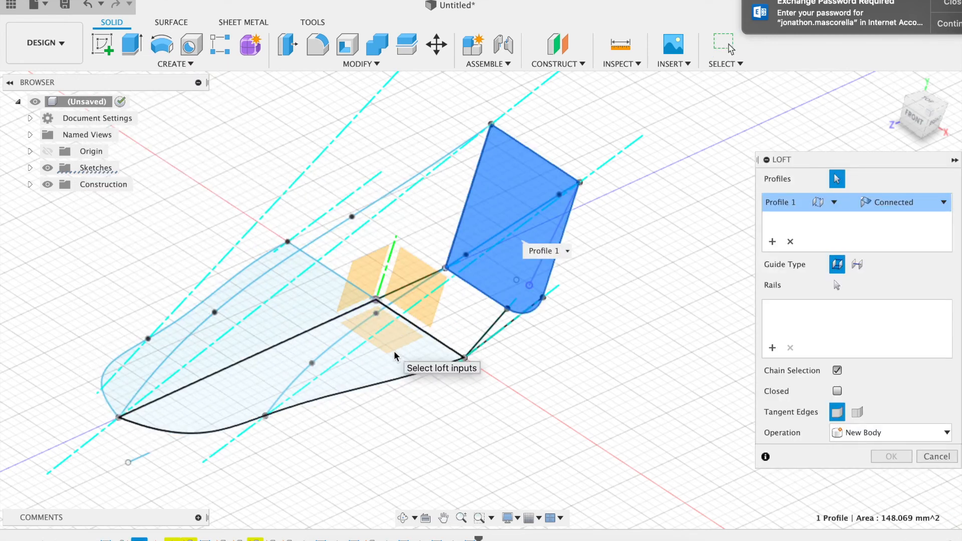
click(396, 355)
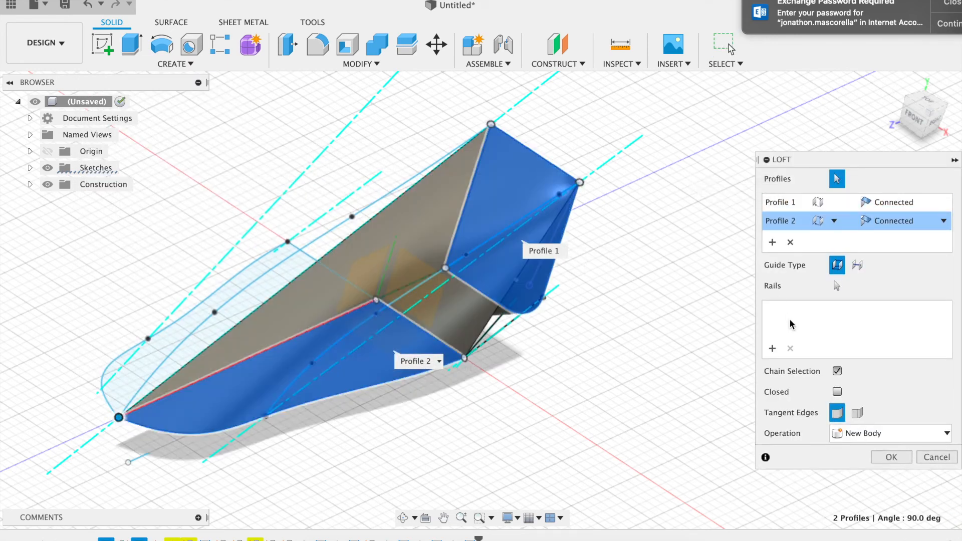
Step: Add the side spline, the centre spline and the two short lines at the rounded corner as loft rails
click(772, 349)
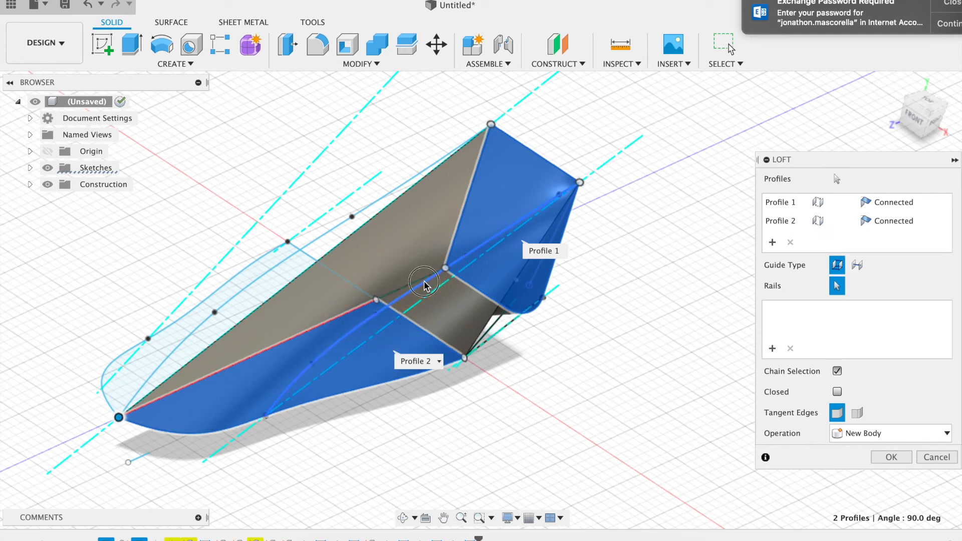
click(424, 285)
middle_drag(327, 255, 326, 253)
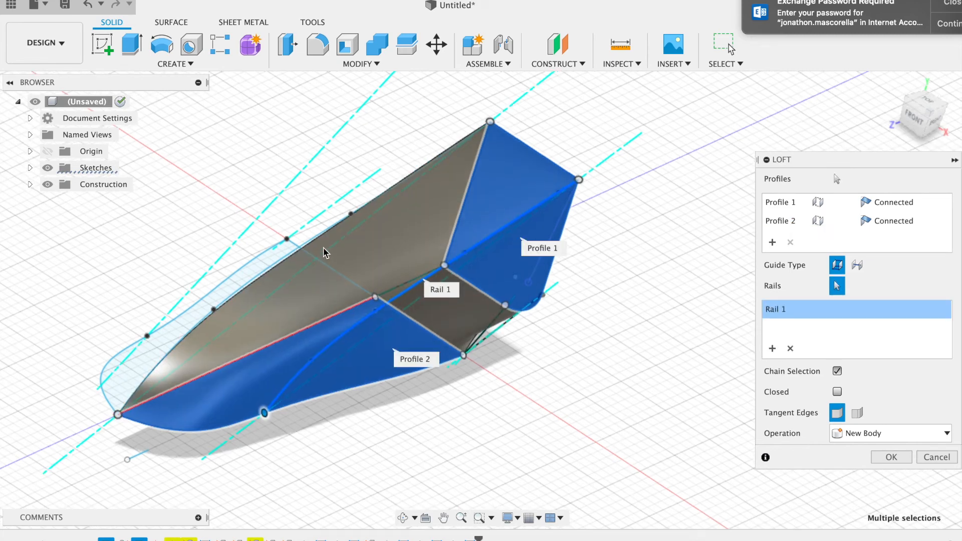
click(297, 252)
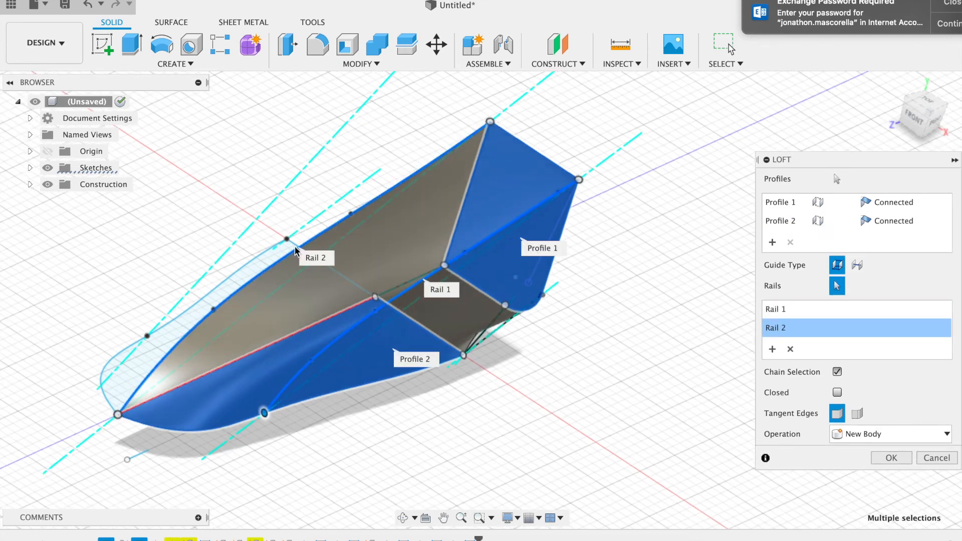
click(509, 325)
click(500, 320)
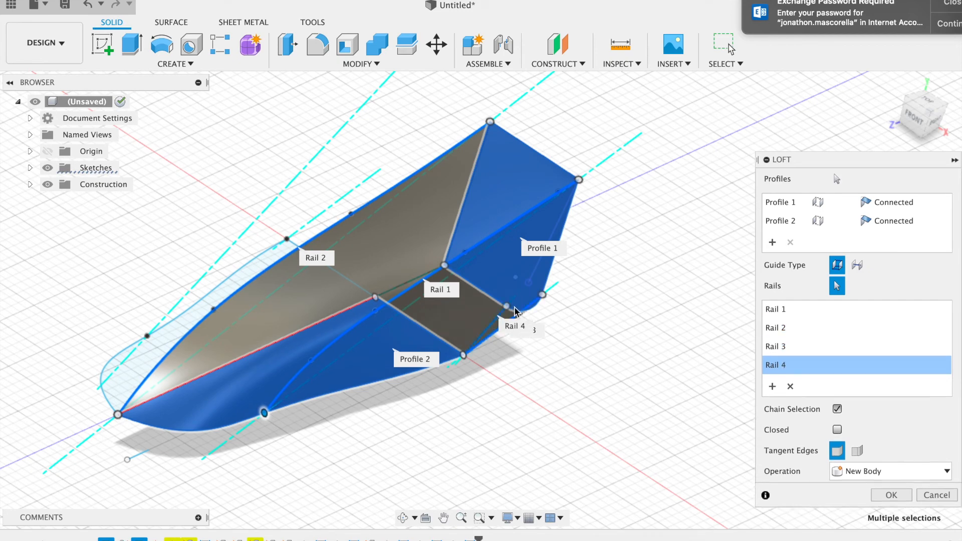
Step: Add the bottom centre line as the fifth rail and create the loft as a new body
click(934, 124)
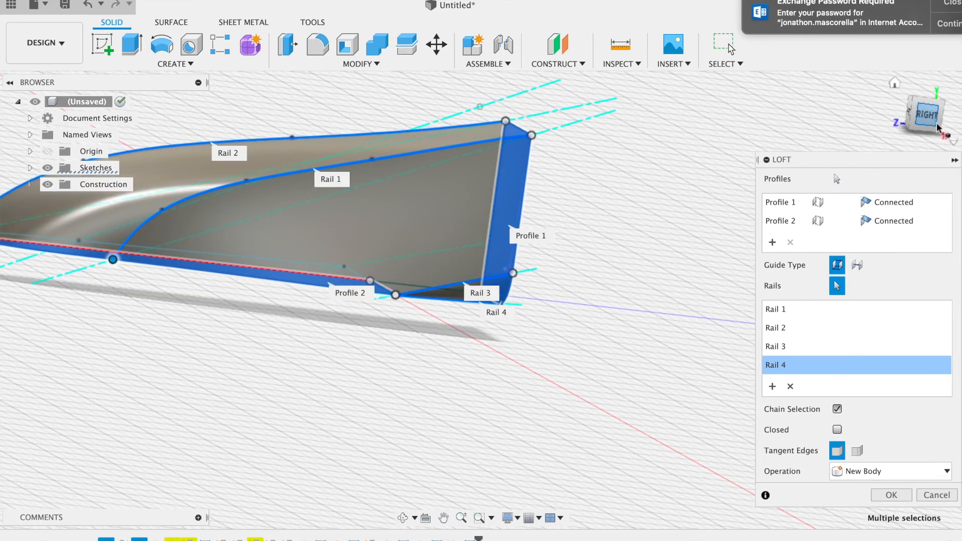
mouse_move(927, 122)
shift+middle_down()
mouse_move(855, 112)
mouse_move(822, 71)
mouse_move(795, 69)
mouse_move(812, 74)
shift+middle_up()
middle_drag(506, 364, 473, 337)
click(471, 334)
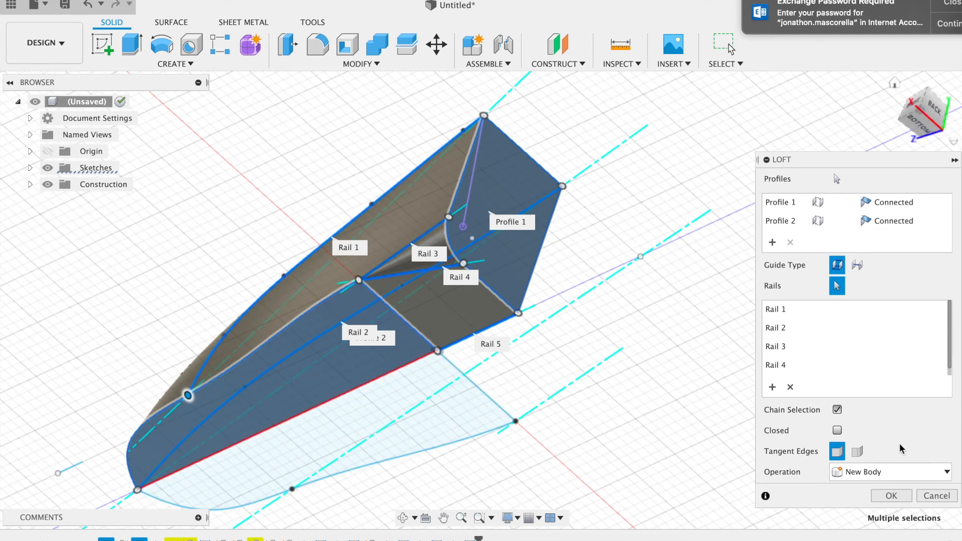
click(894, 497)
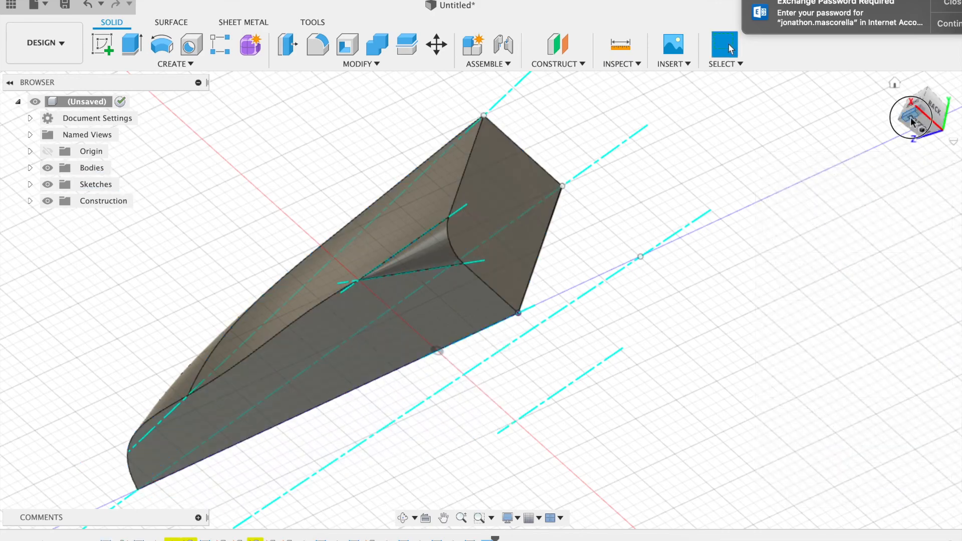
Step: Mirror the lofted half body across its flat centre face with the Bodies pattern type
click(913, 122)
shift+middle_drag(836, 157, 902, 166)
scroll(621, 164, up, 5)
scroll(621, 165, left, 4)
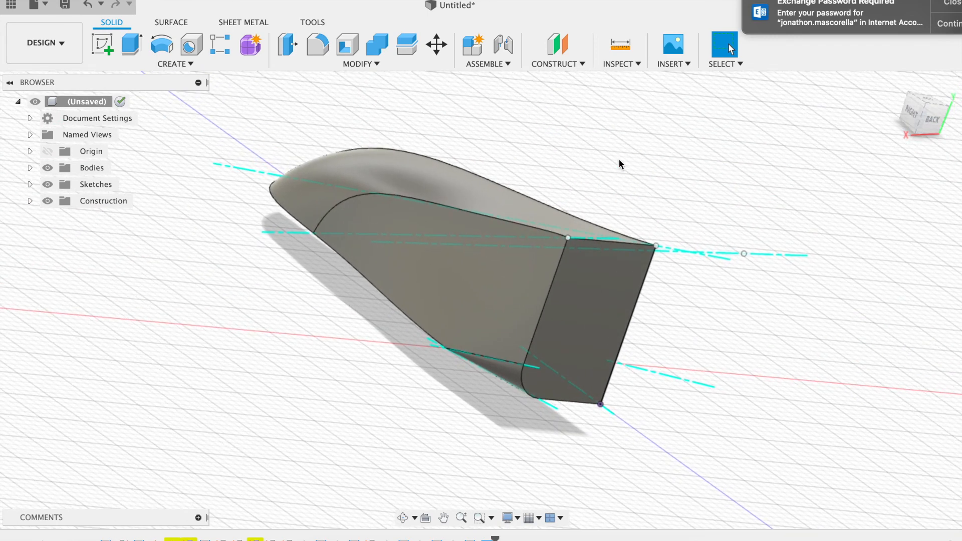
click(895, 84)
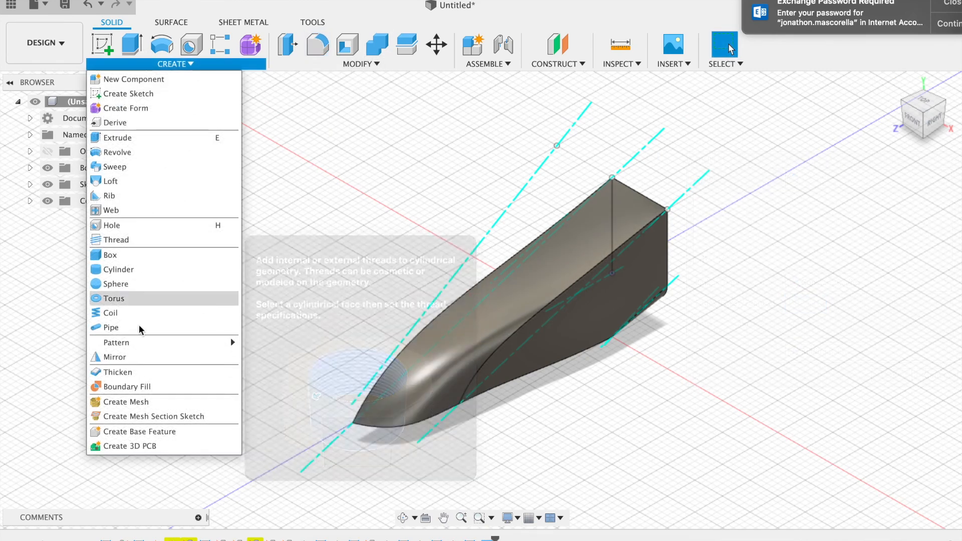
click(143, 359)
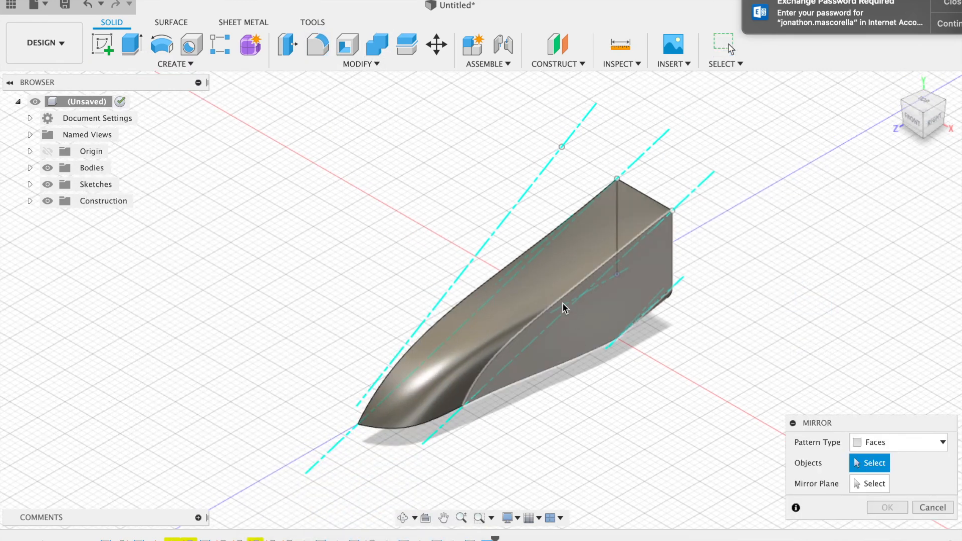
click(867, 442)
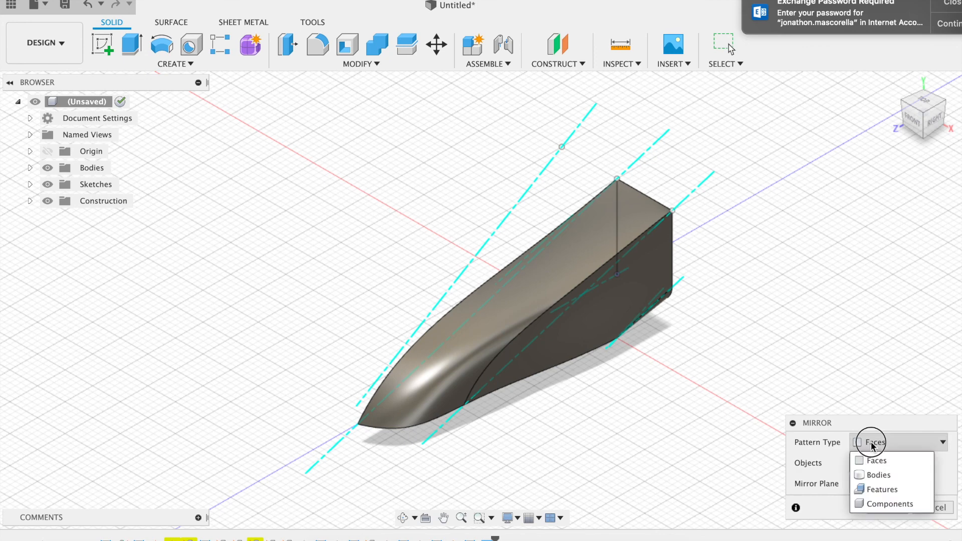
click(877, 475)
click(637, 326)
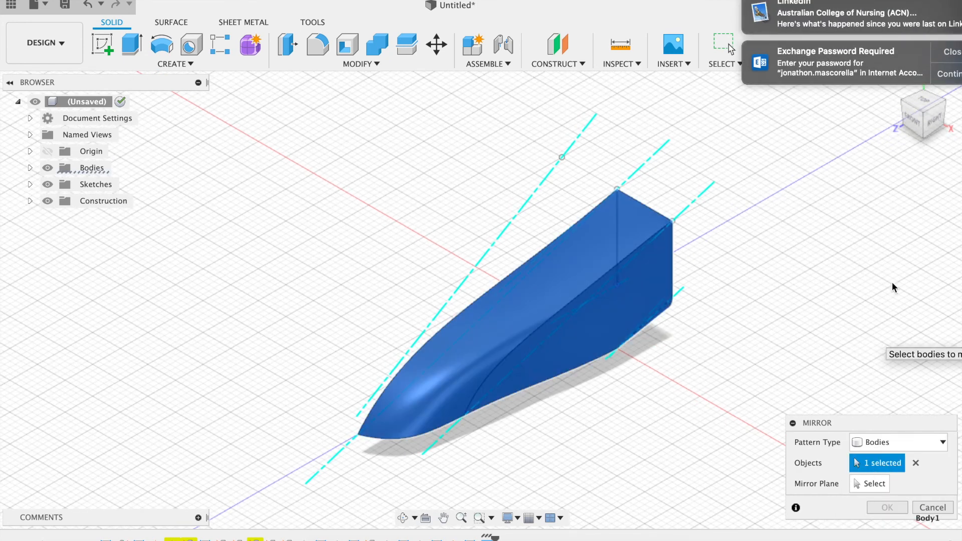
click(906, 103)
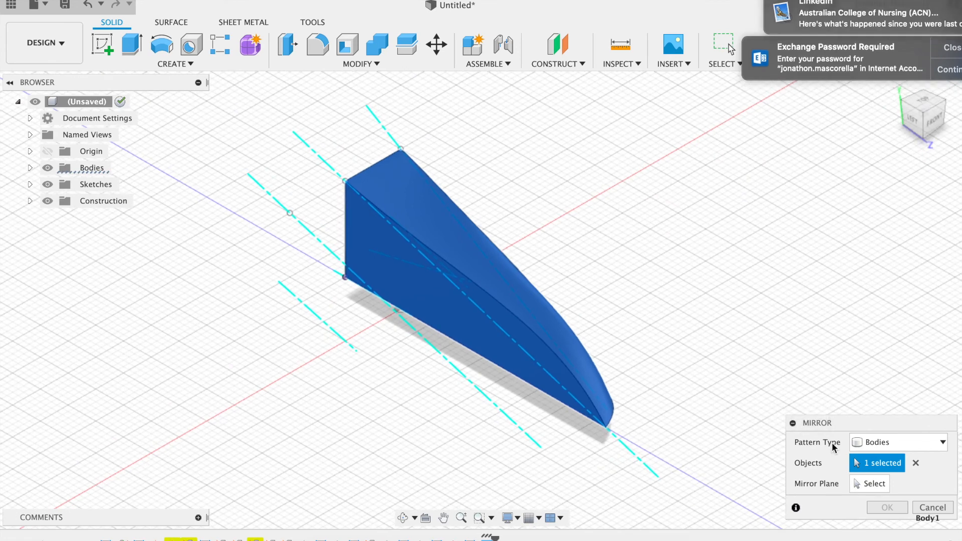
click(869, 484)
click(462, 326)
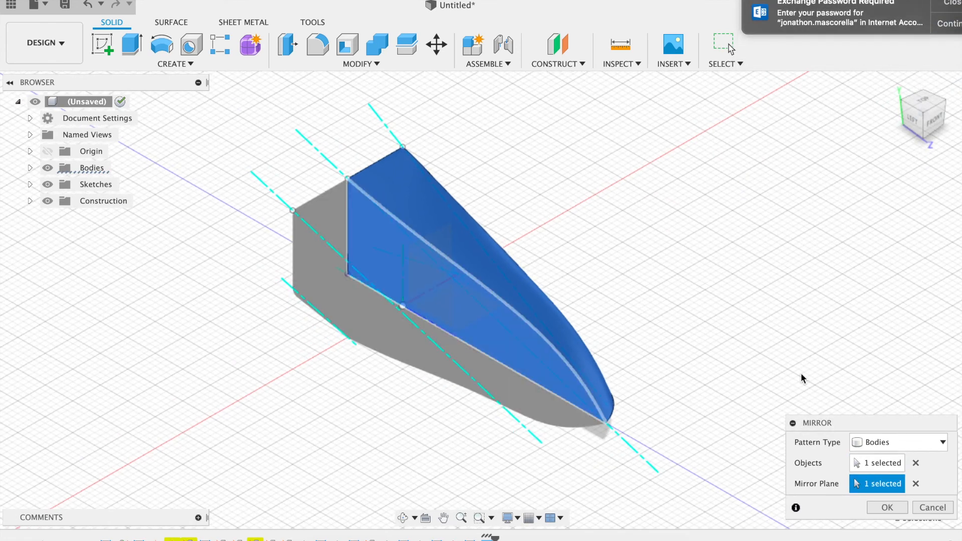
click(888, 508)
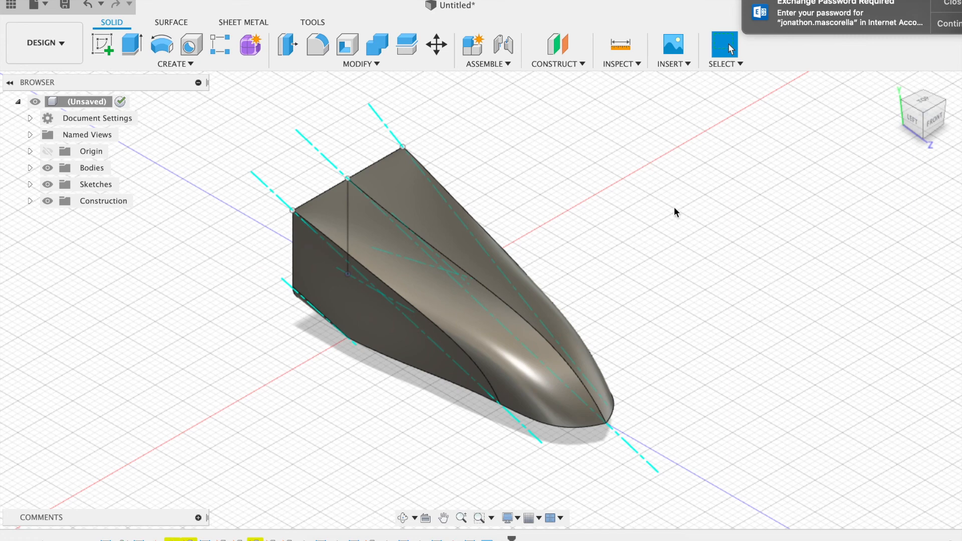
Step: Hide the construction points Point1 and Point2 and the construction axes Axis1 to Axis7
click(30, 201)
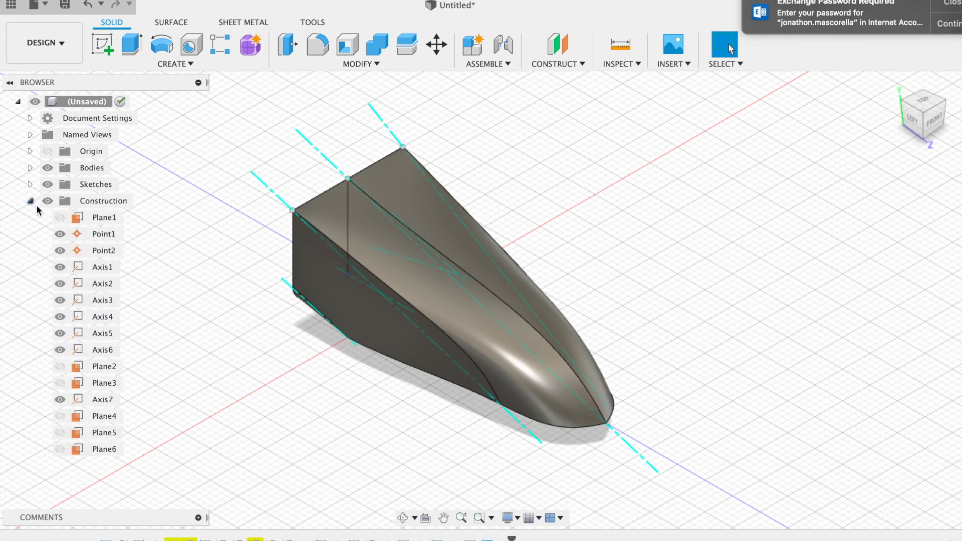
drag(61, 255, 59, 320)
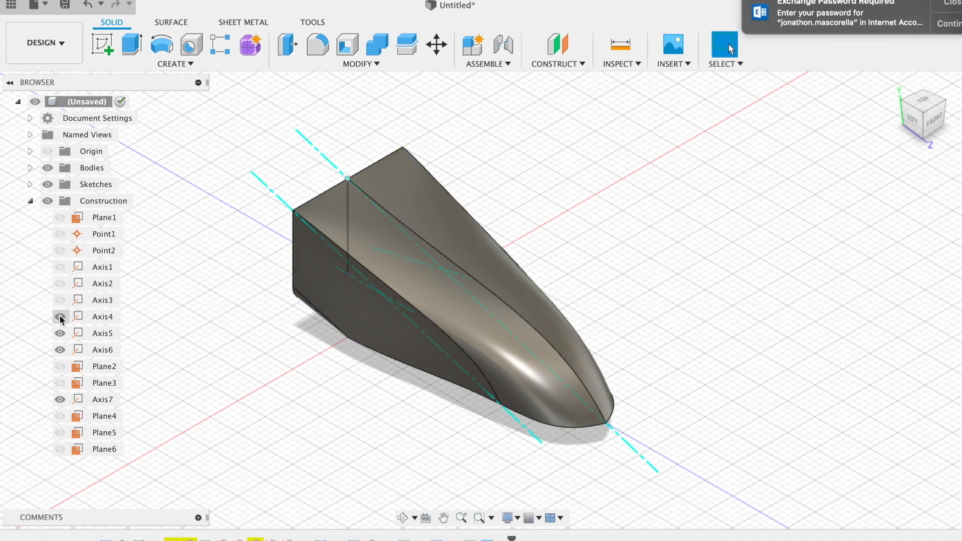
click(60, 333)
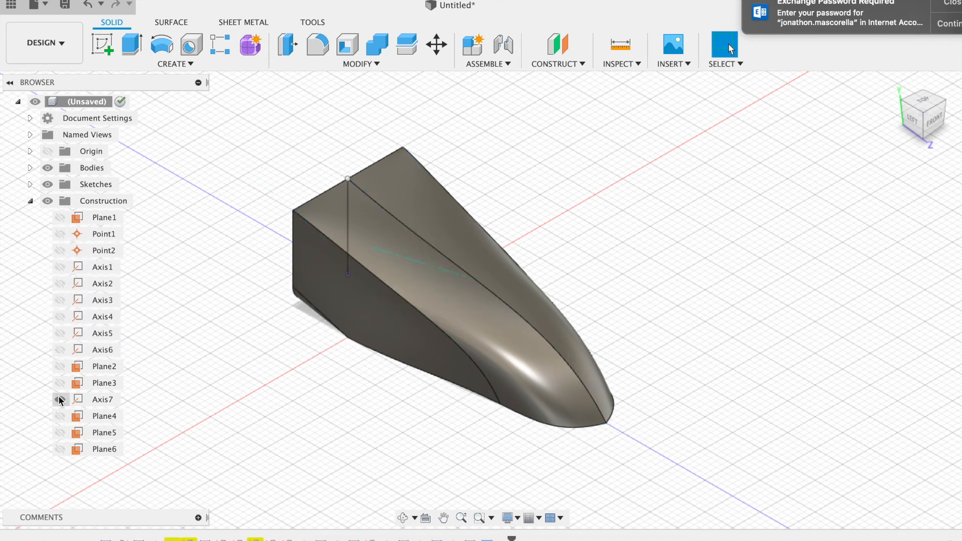
click(30, 200)
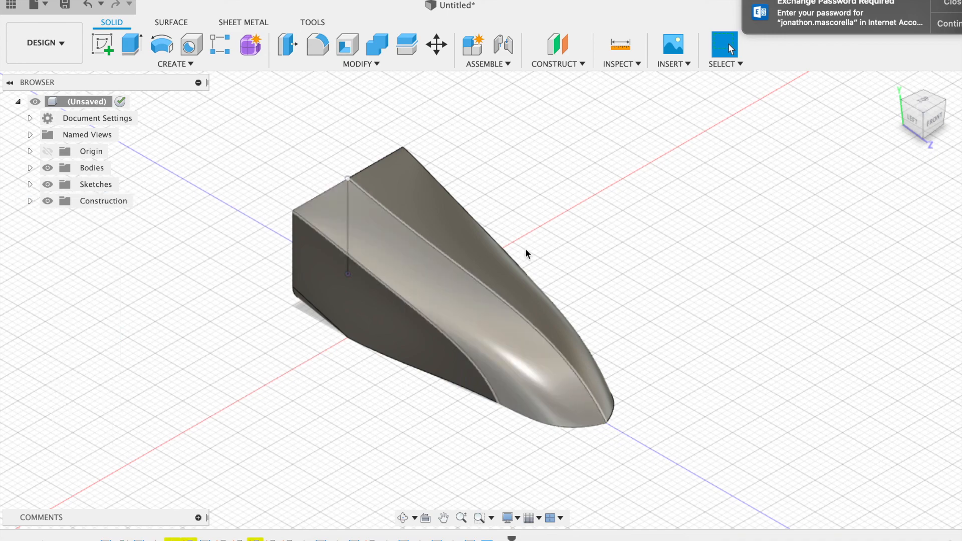
mouse_move(921, 129)
shift+middle_down()
mouse_move(873, 105)
mouse_move(801, 142)
mouse_move(877, 124)
mouse_move(898, 107)
mouse_move(936, 124)
mouse_move(823, 99)
mouse_move(603, 140)
mouse_move(641, 128)
shift+middle_up()
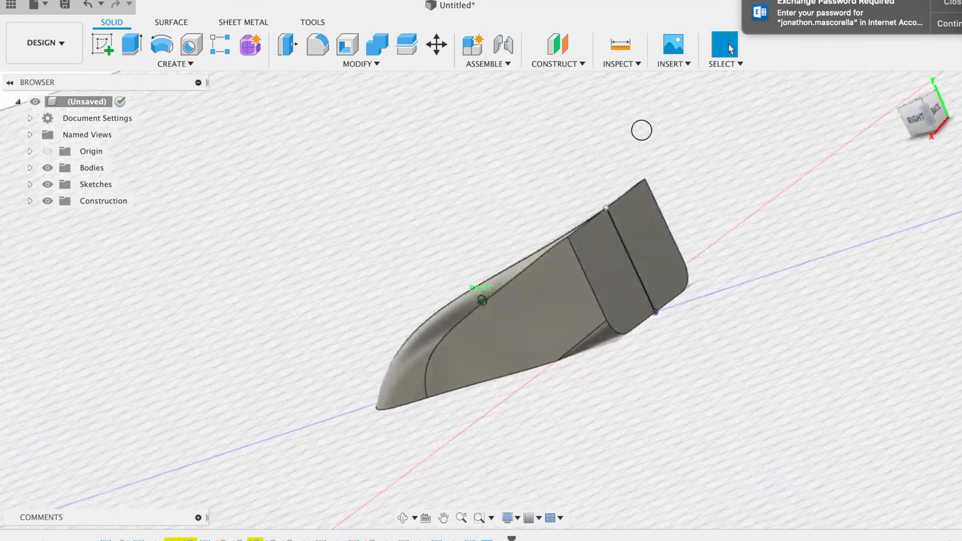